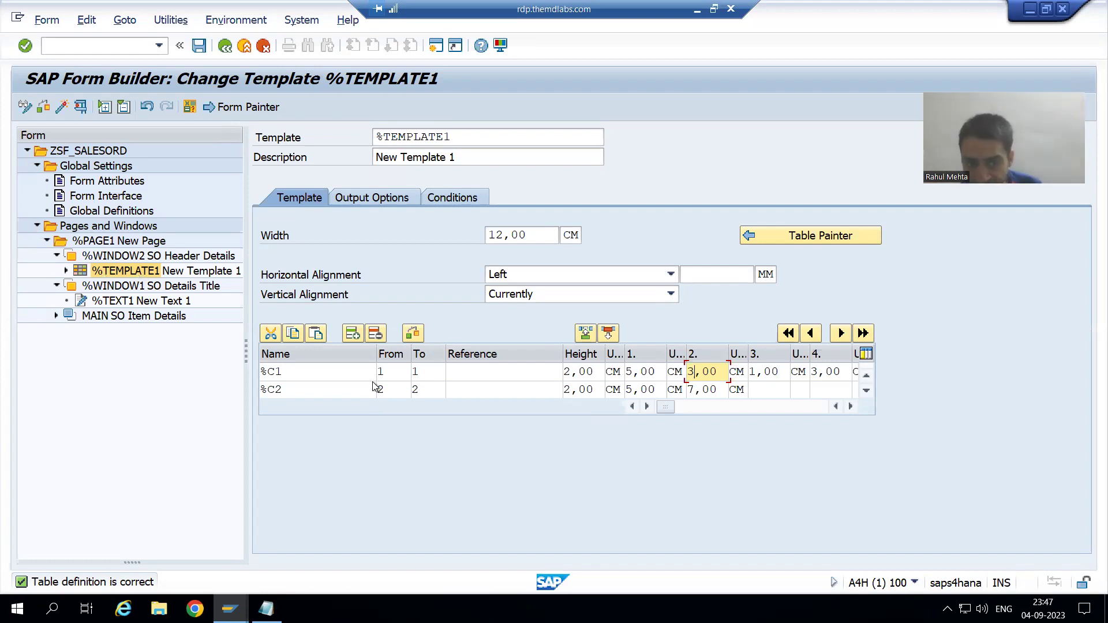
# Step: Review the From and column settings of %TEMPLATE1 rows %C1 and %C2, then view the Smartform Layout notes
pyautogui.click(390, 374)
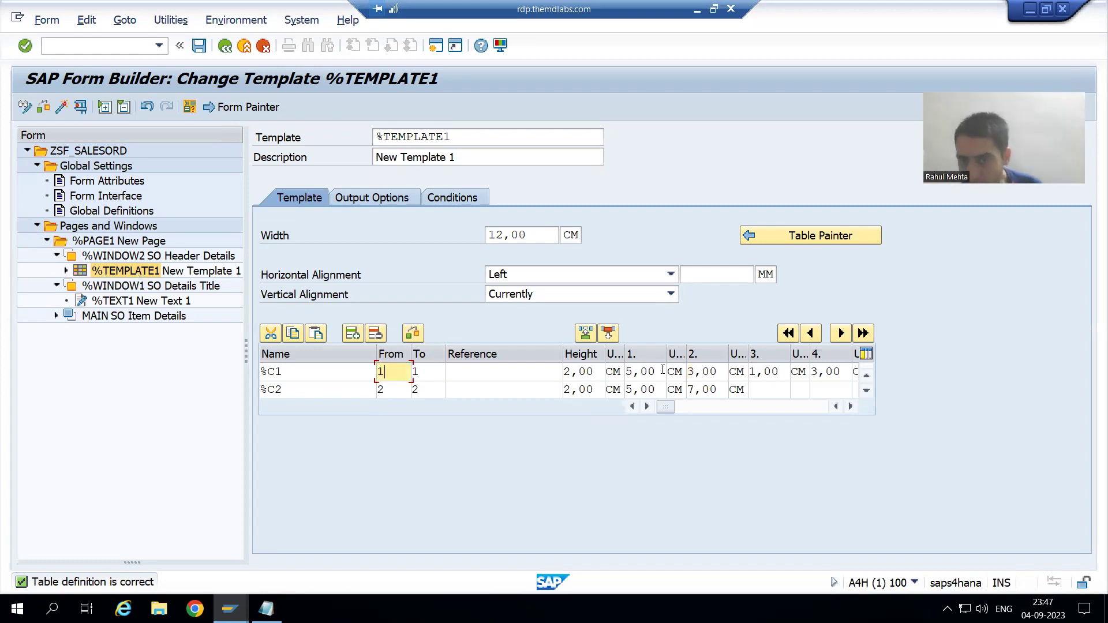
pyautogui.click(698, 376)
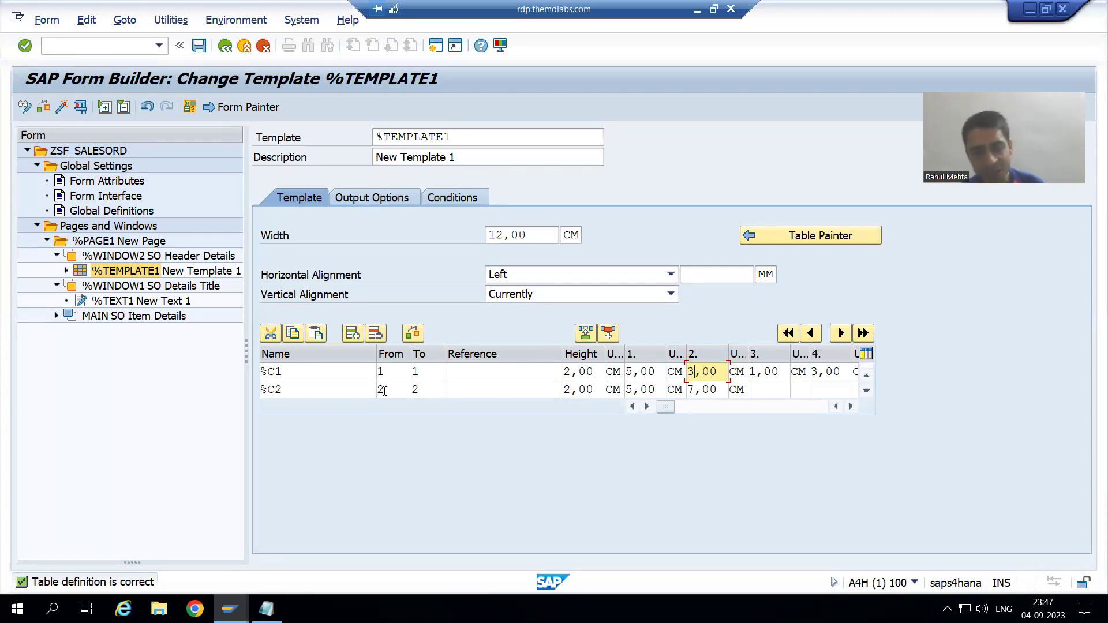
pyautogui.click(404, 388)
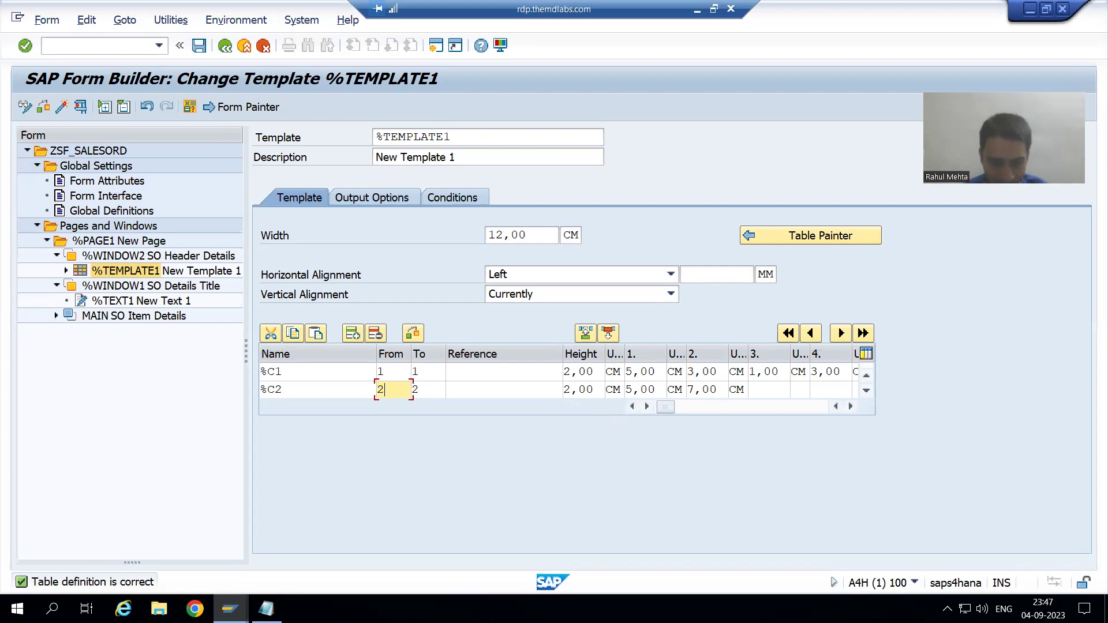
pyautogui.click(266, 609)
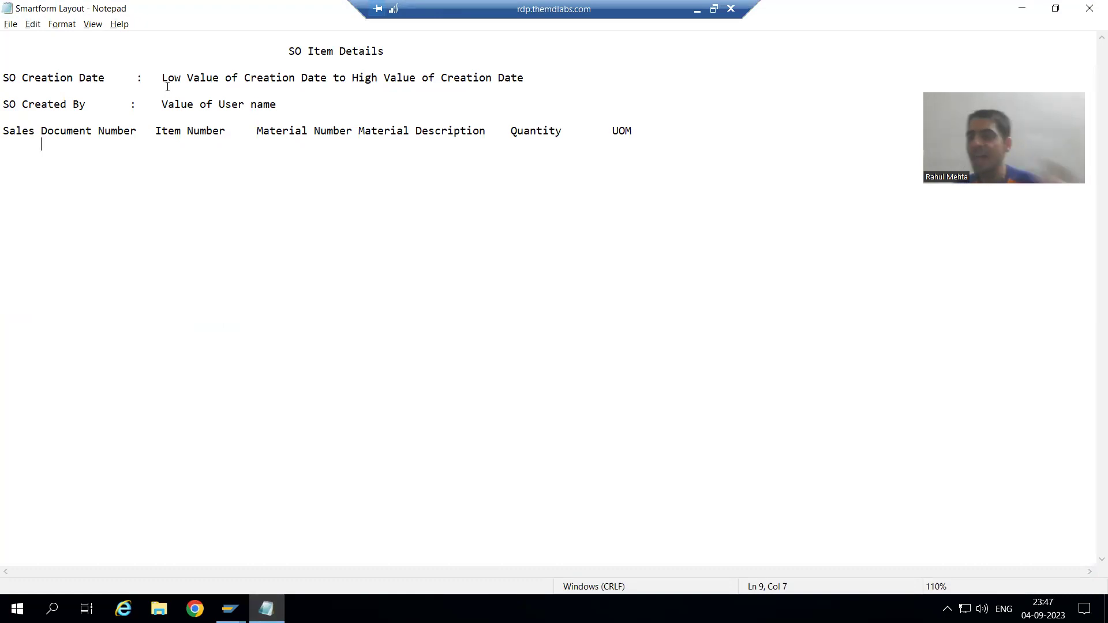
# Step: Read the SO Creation Date, High Value and Value of User name lines in the layout notes
pyautogui.hotkey('alt', 'Tab')
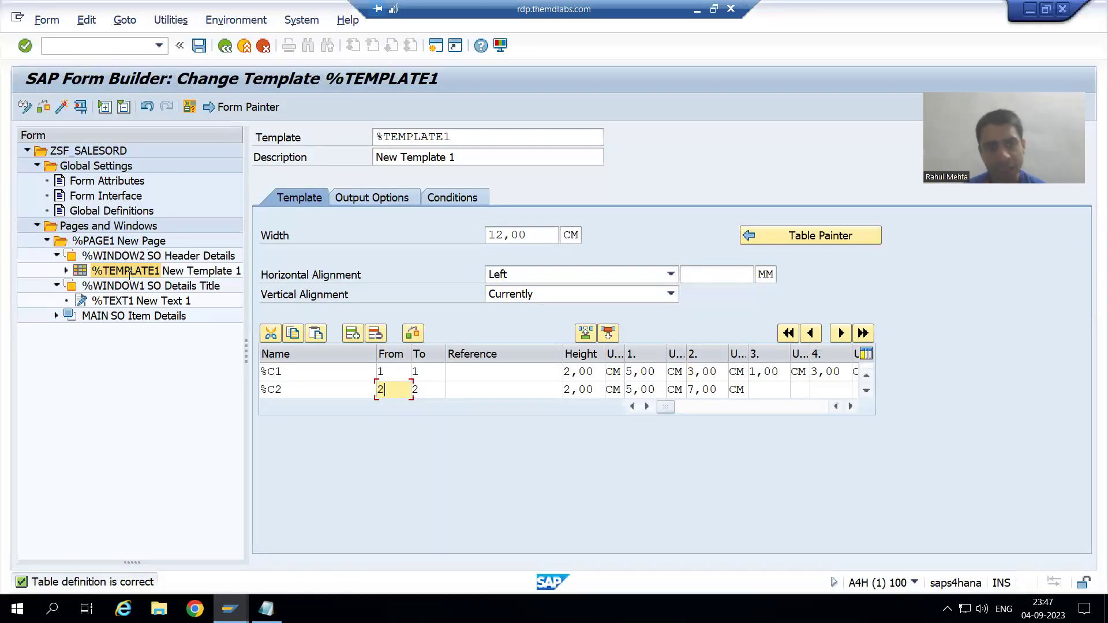
pyautogui.hotkey('alt', 'Tab')
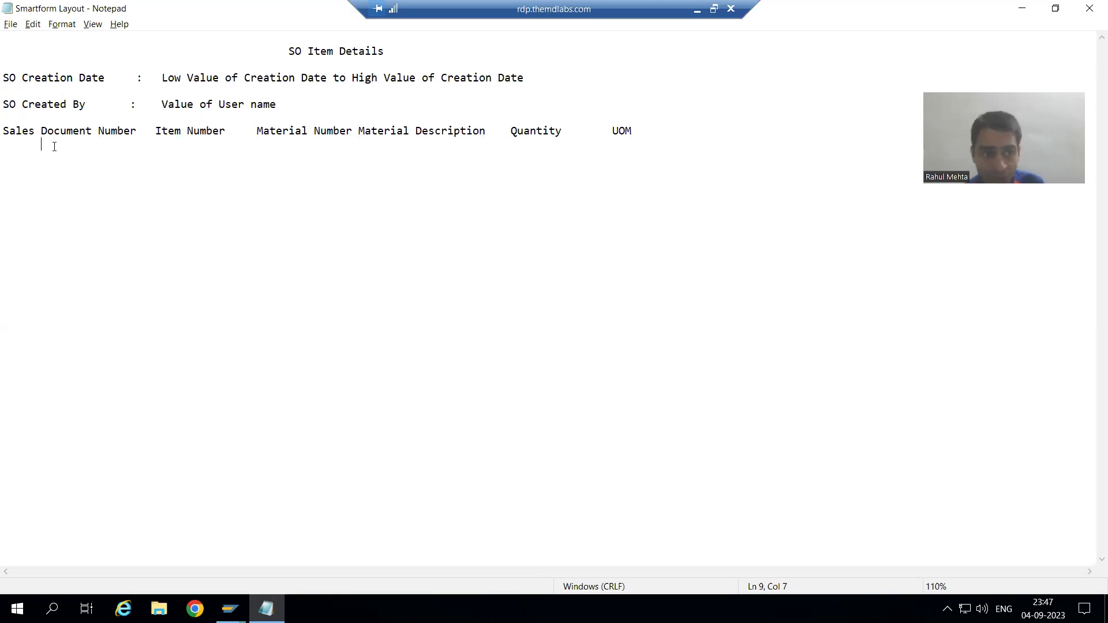
pyautogui.moveTo(3, 77); pyautogui.dragTo(405, 79)
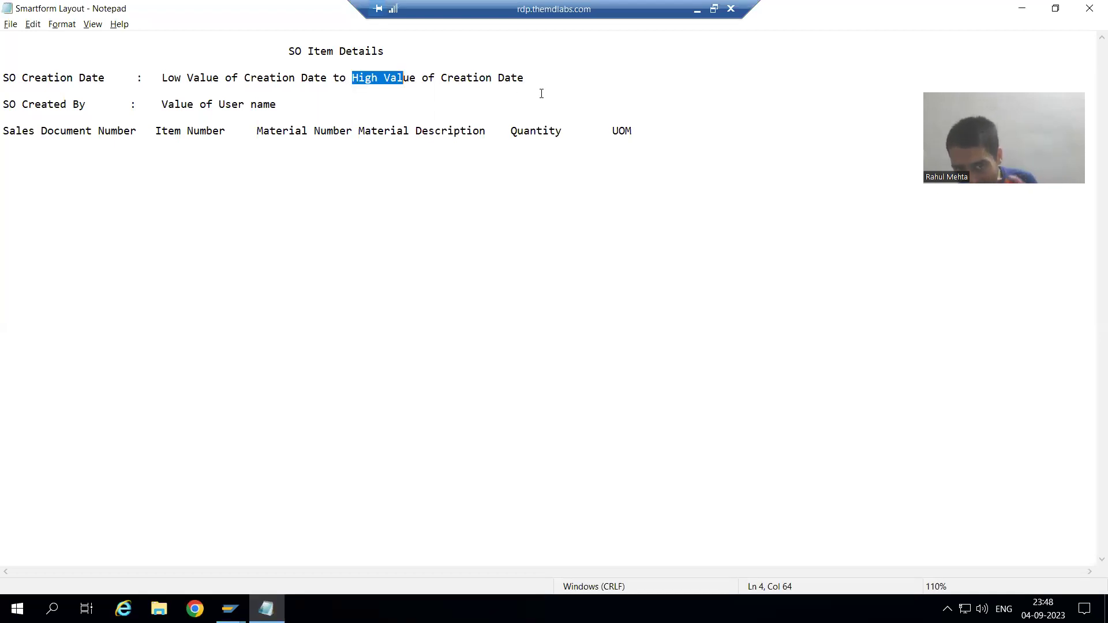
pyautogui.moveTo(541, 94); pyautogui.dragTo(541, 93)
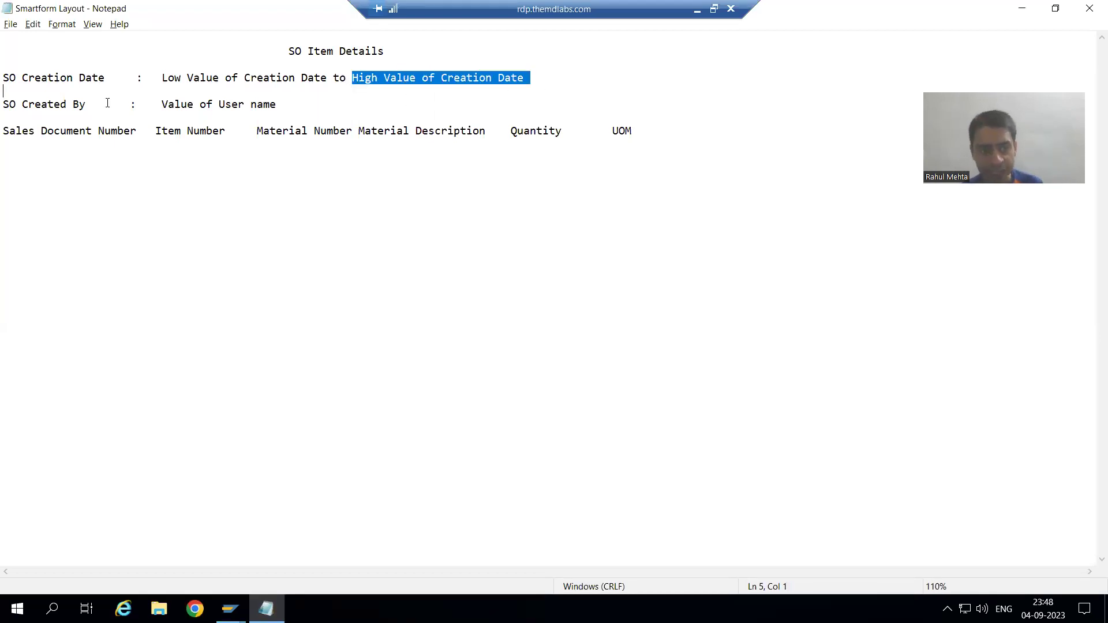
pyautogui.click(69, 104)
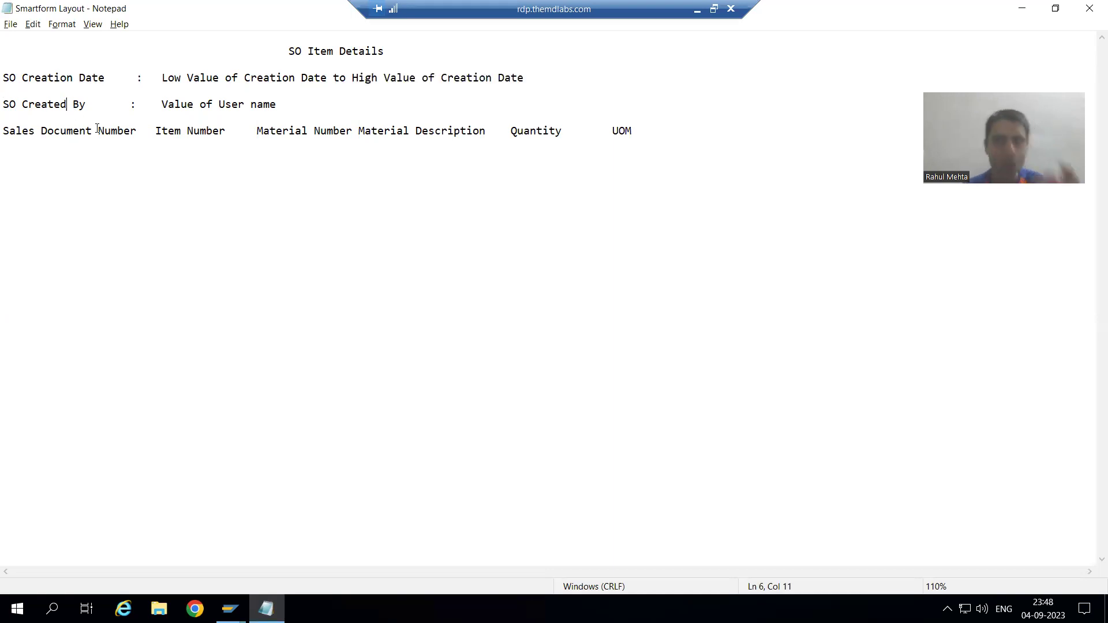
pyautogui.click(160, 103)
pyautogui.moveTo(162, 104); pyautogui.dragTo(276, 102)
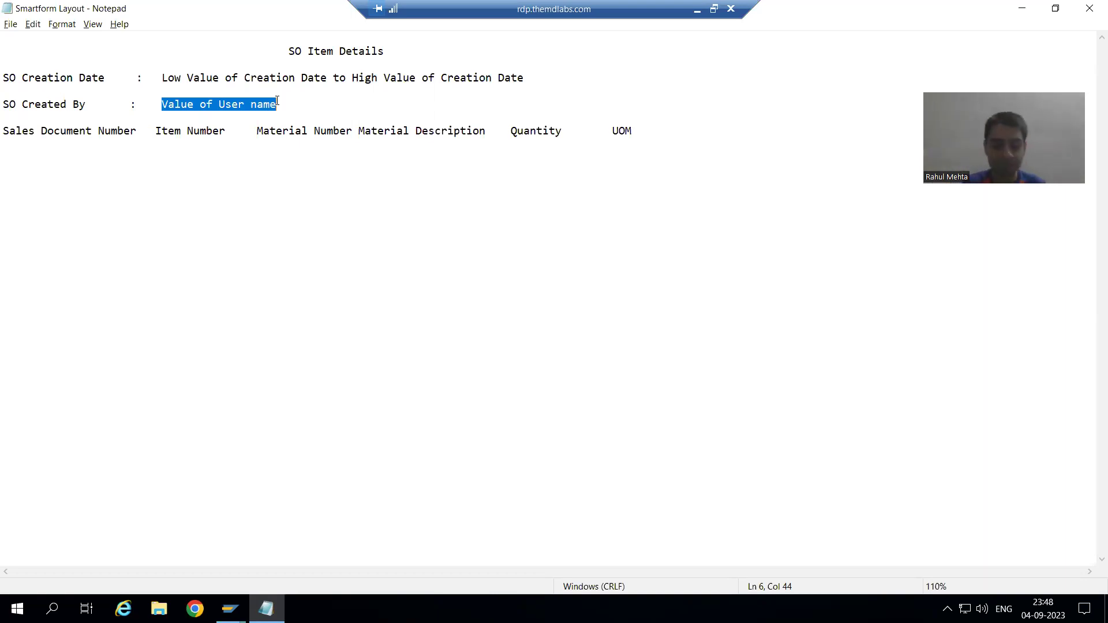
pyautogui.hotkey('alt', 'Tab')
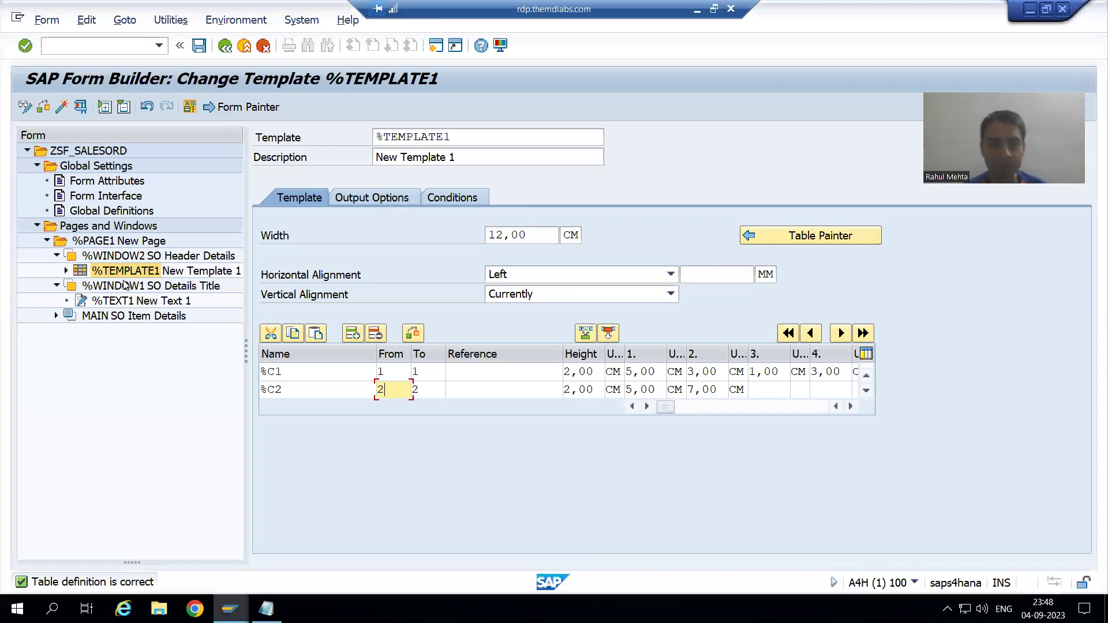
# Step: Create a new text node, %TEXT2, inside %TEMPLATE1 of the SO Header Details window
pyautogui.rightClick(127, 256)
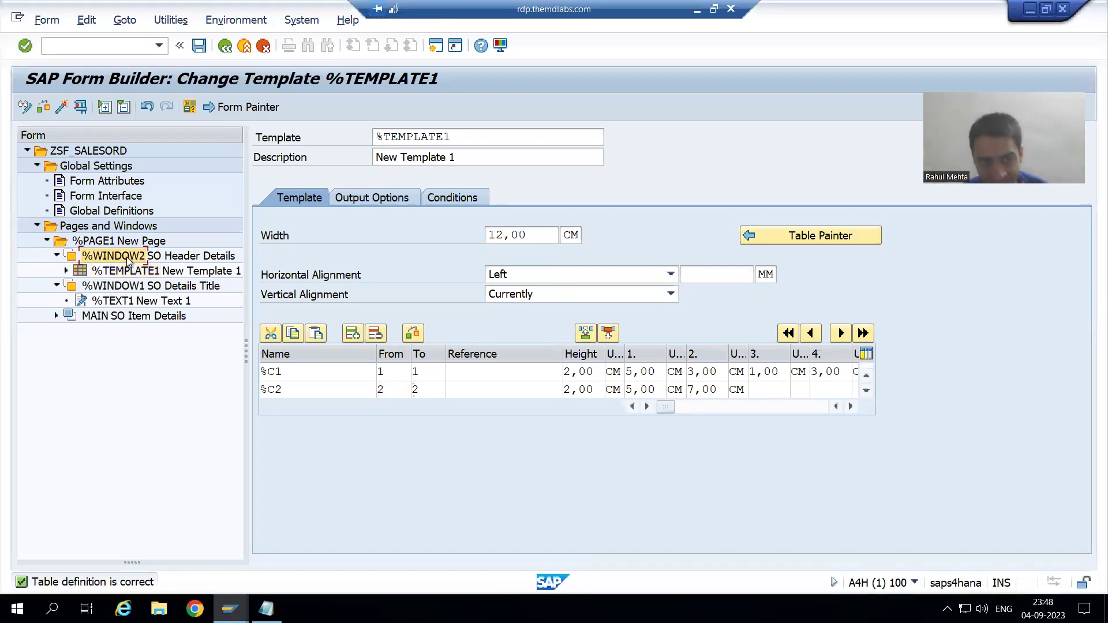
pyautogui.moveTo(137, 269)
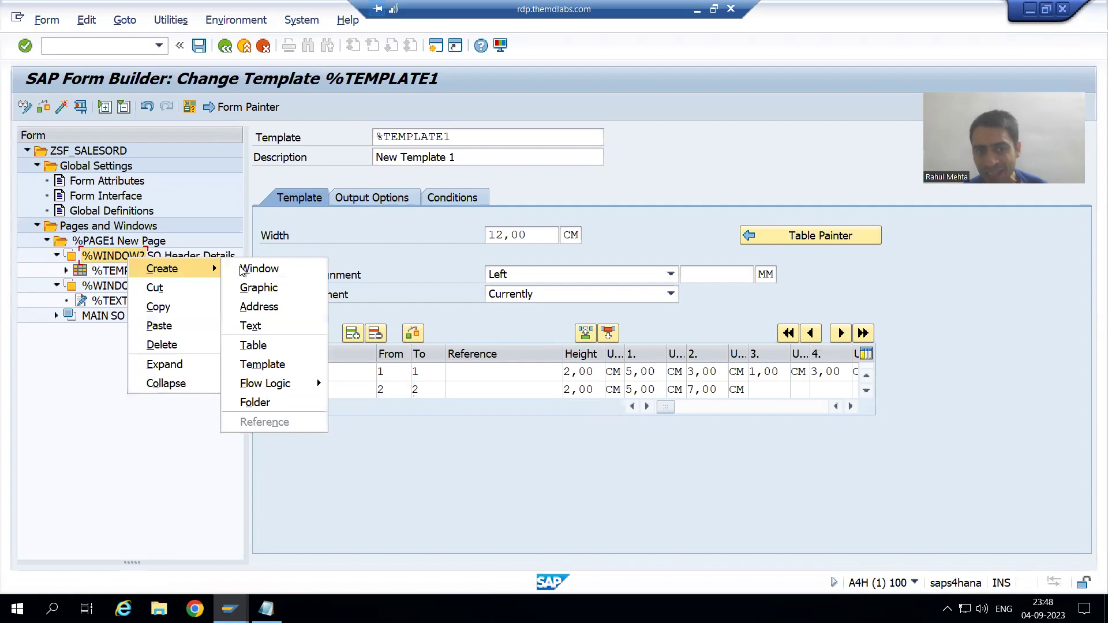
pyautogui.click(444, 480)
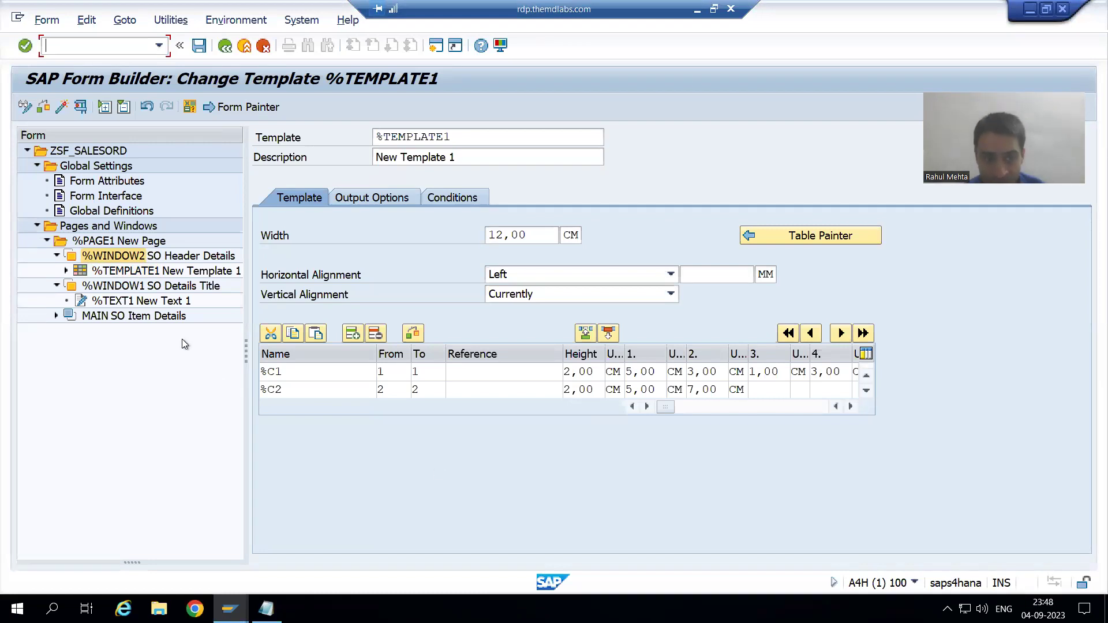
pyautogui.rightClick(140, 274)
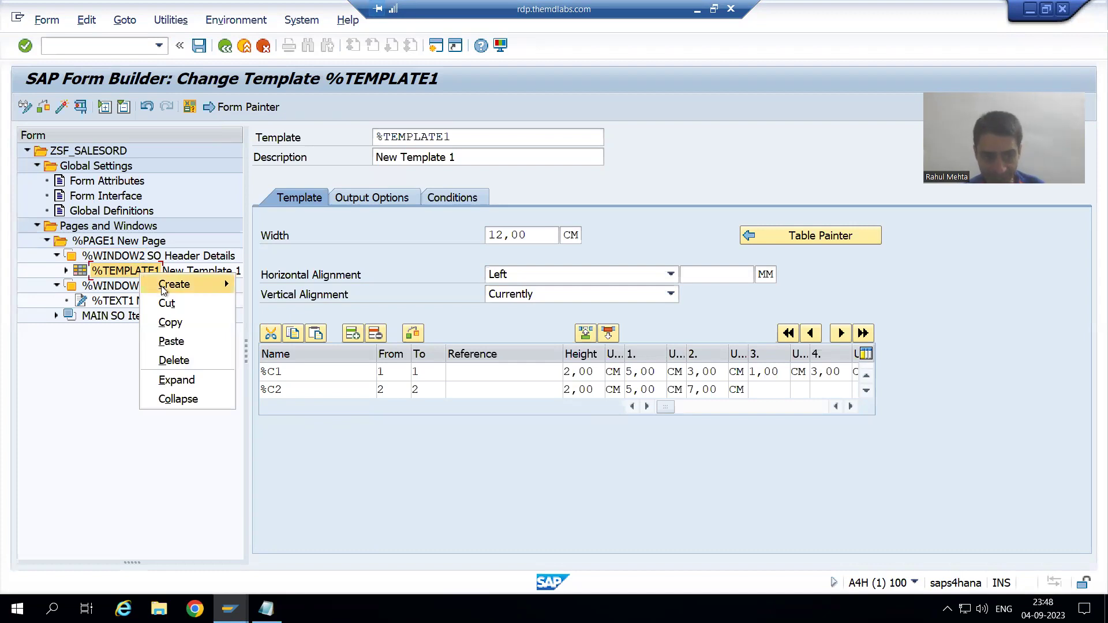
pyautogui.moveTo(176, 287)
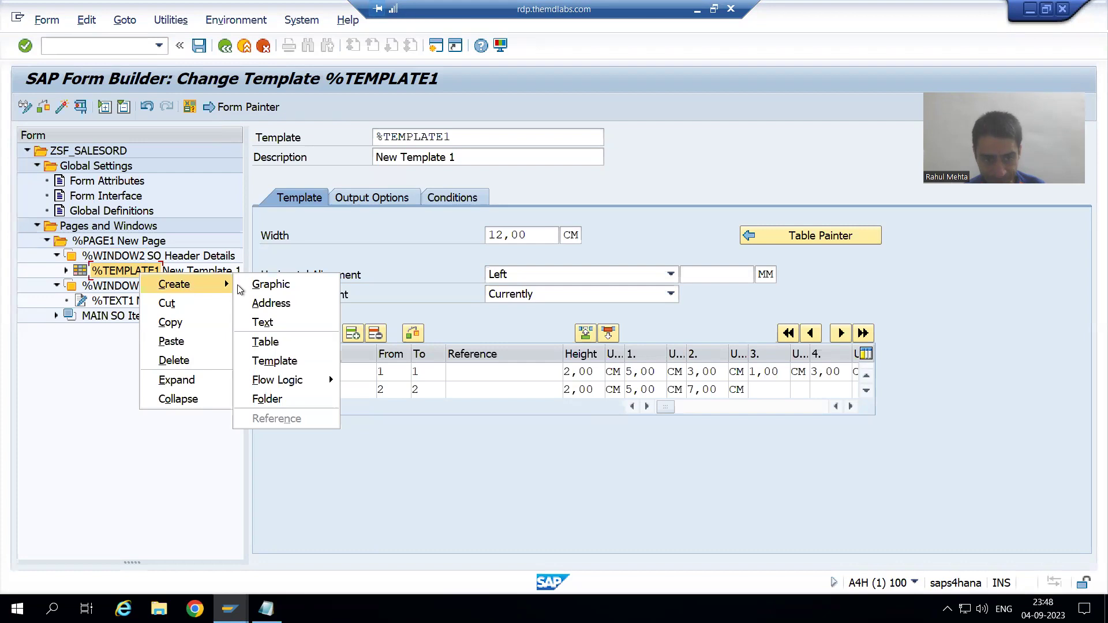
pyautogui.click(270, 323)
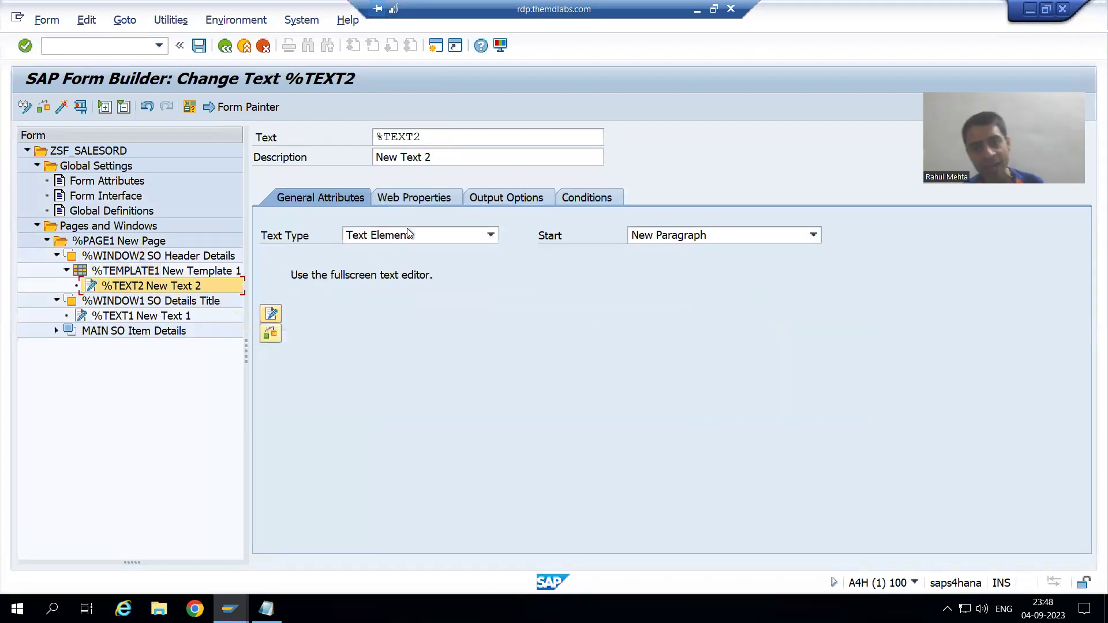
# Step: Change the %TEXT2 description to 'SO Creation Date Label'
pyautogui.click(444, 154)
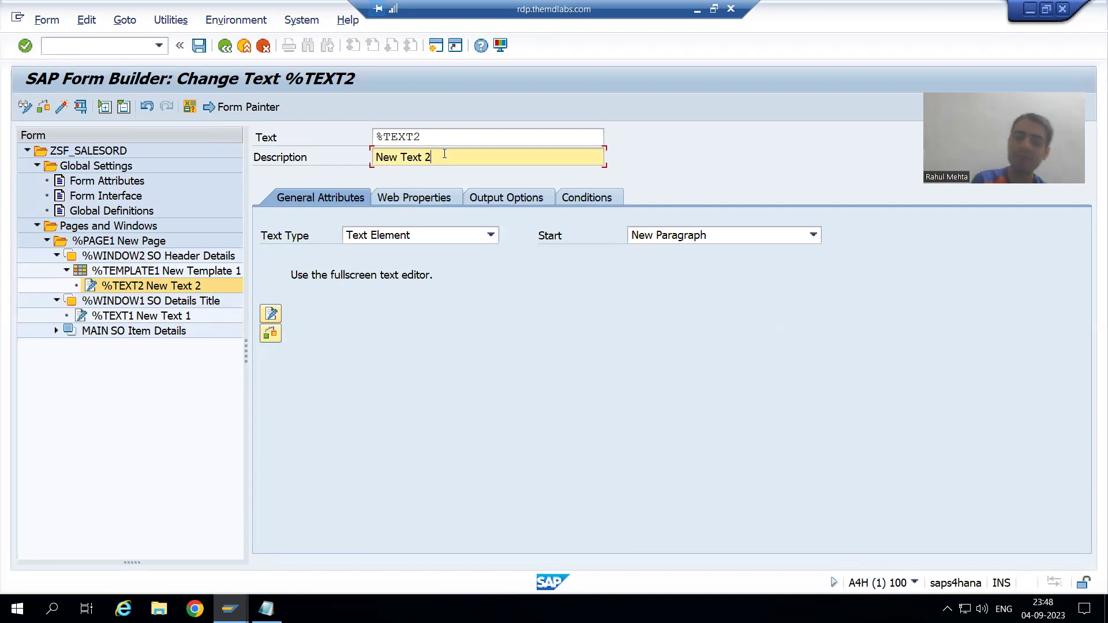
pyautogui.press('BackSpace')
pyautogui.press('BackSpace')
pyautogui.press('BackSpace')
pyautogui.press('BackSpace')
pyautogui.press('BackSpace')
pyautogui.press('BackSpace')
pyautogui.press('BackSpace')
pyautogui.press('BackSpace')
pyautogui.press('BackSpace')
pyautogui.press('BackSpace')
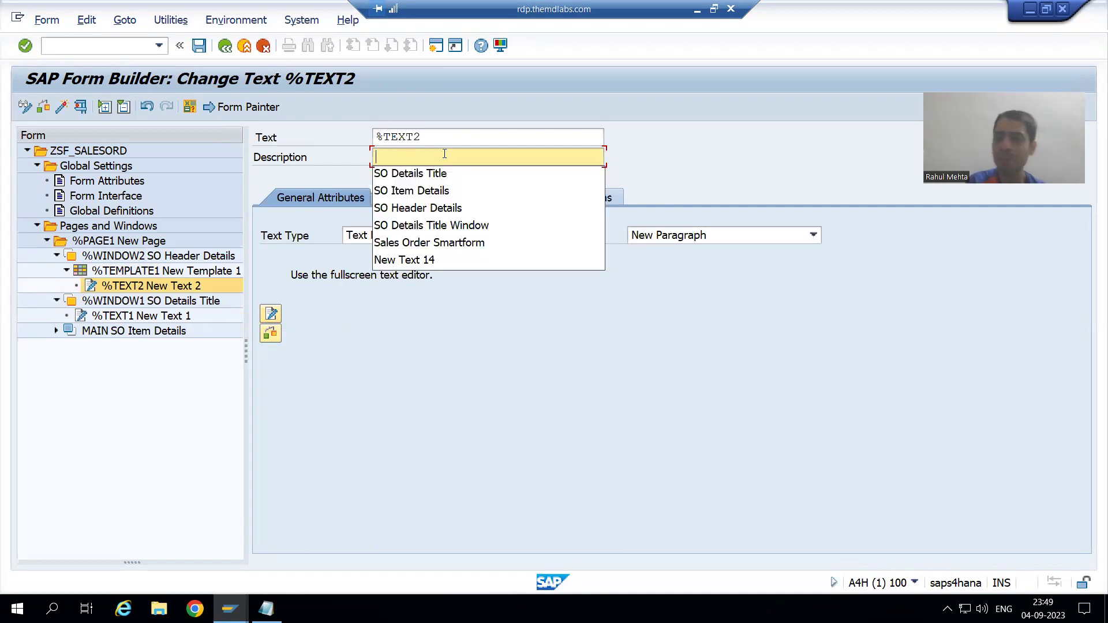
pyautogui.hotkey('alt', 'Tab')
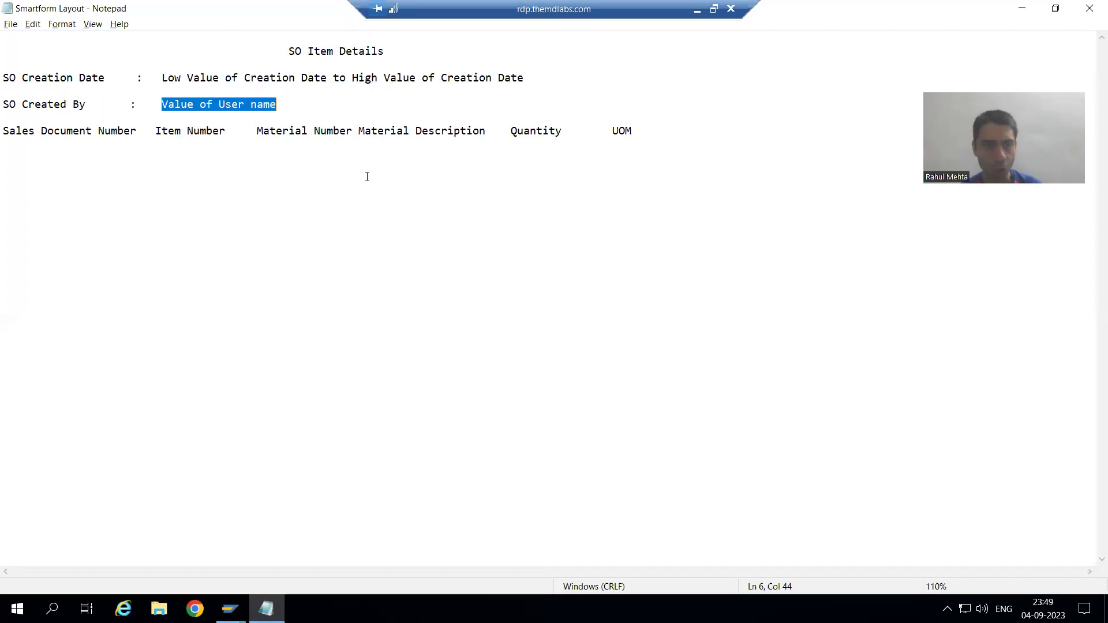
pyautogui.click(51, 79)
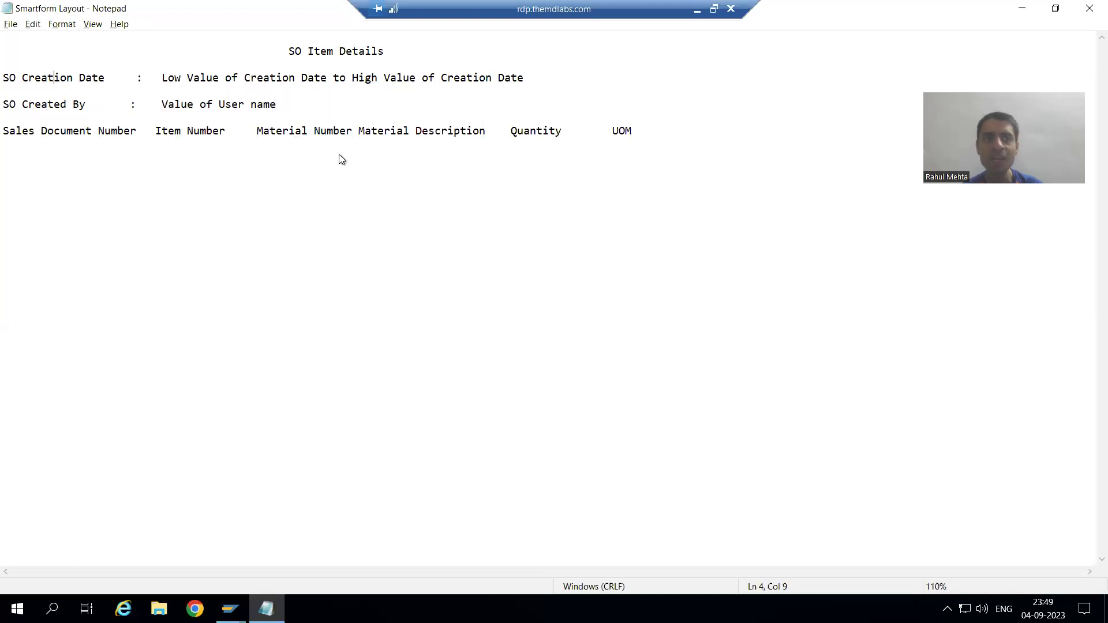
pyautogui.hotkey('alt', 'Tab')
pyautogui.write('S')
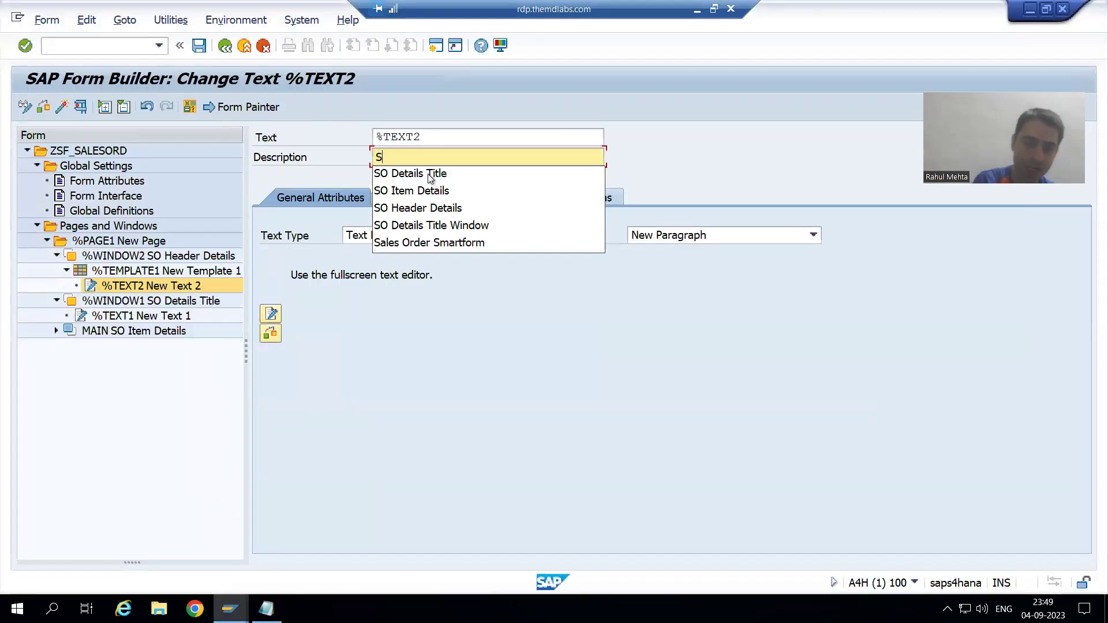
pyautogui.write('O Cre')
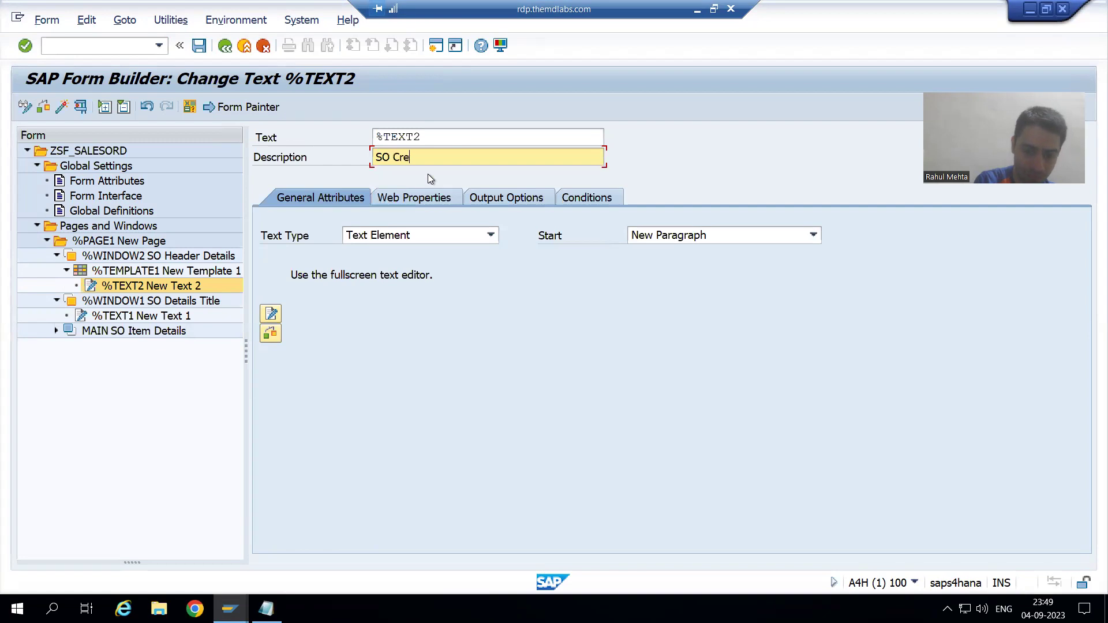
pyautogui.write('ation Date ')
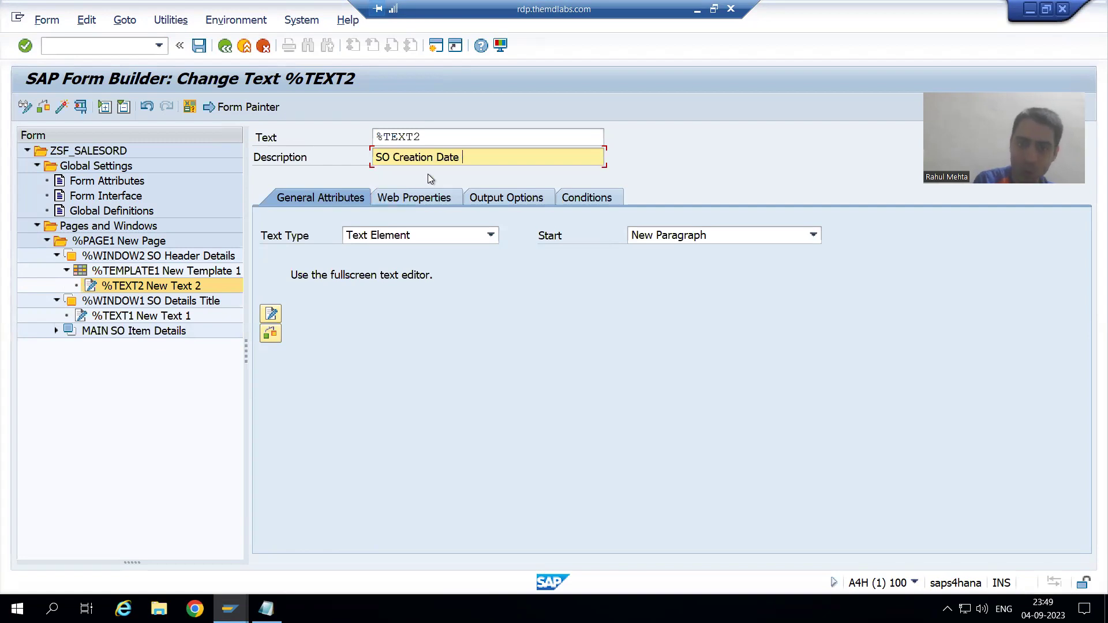
pyautogui.write('Label')
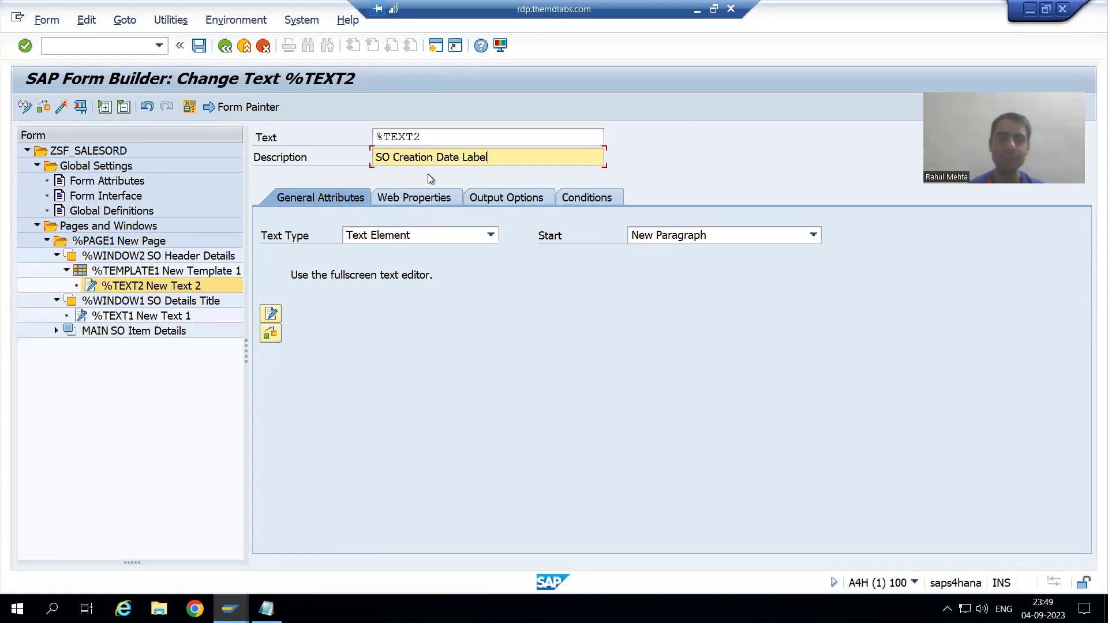
# Step: Add a second text node, %TEXT3, inside %TEMPLATE1
pyautogui.rightClick(133, 271)
pyautogui.moveTo(210, 282)
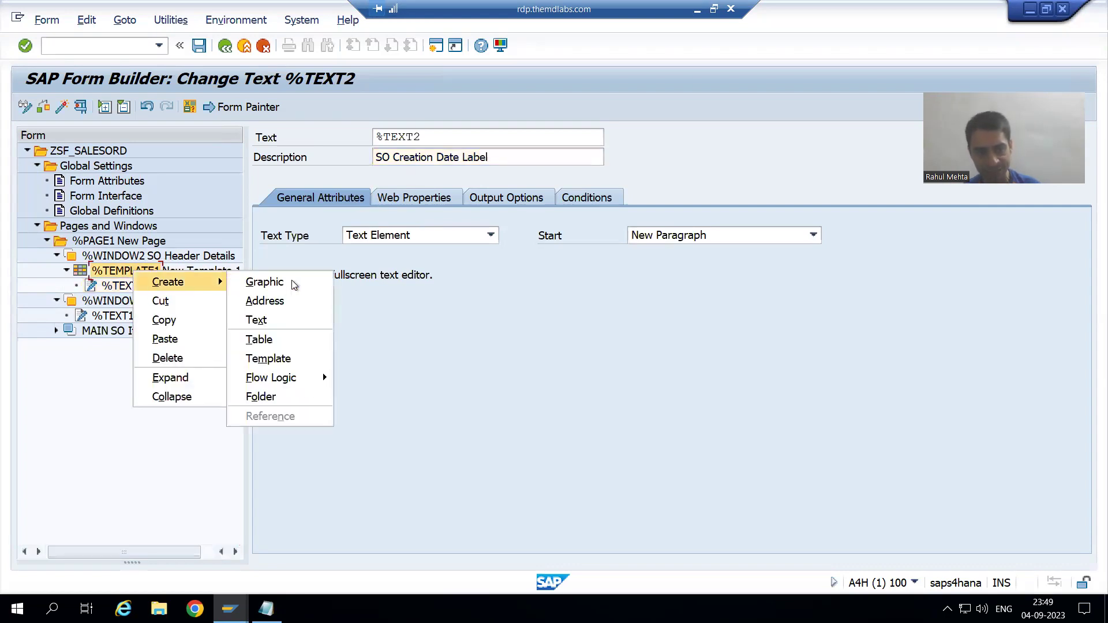
pyautogui.click(283, 320)
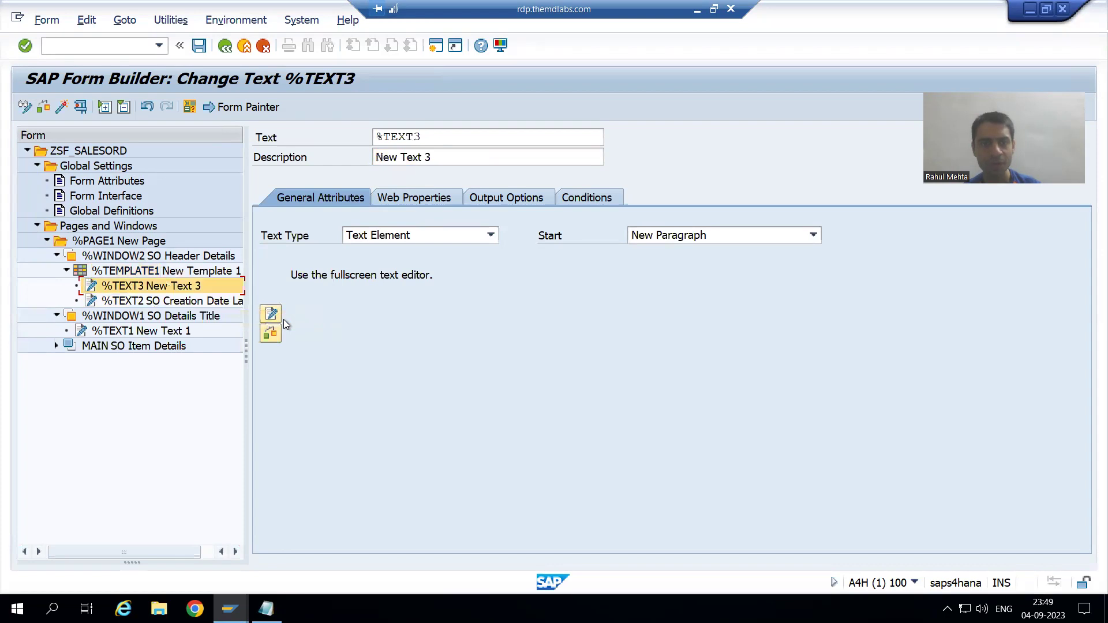
# Step: Describe %TEXT3 as 'From Value of Creation Date'
pyautogui.hotkey('alt', 'Tab')
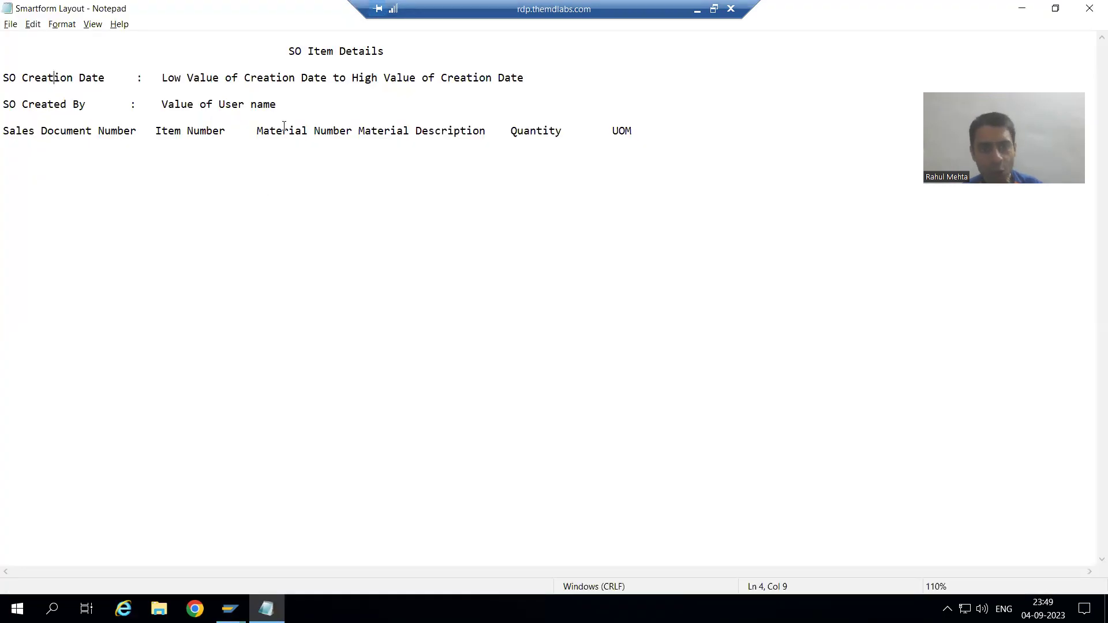
pyautogui.hotkey('alt', 'Tab')
pyautogui.click(429, 155)
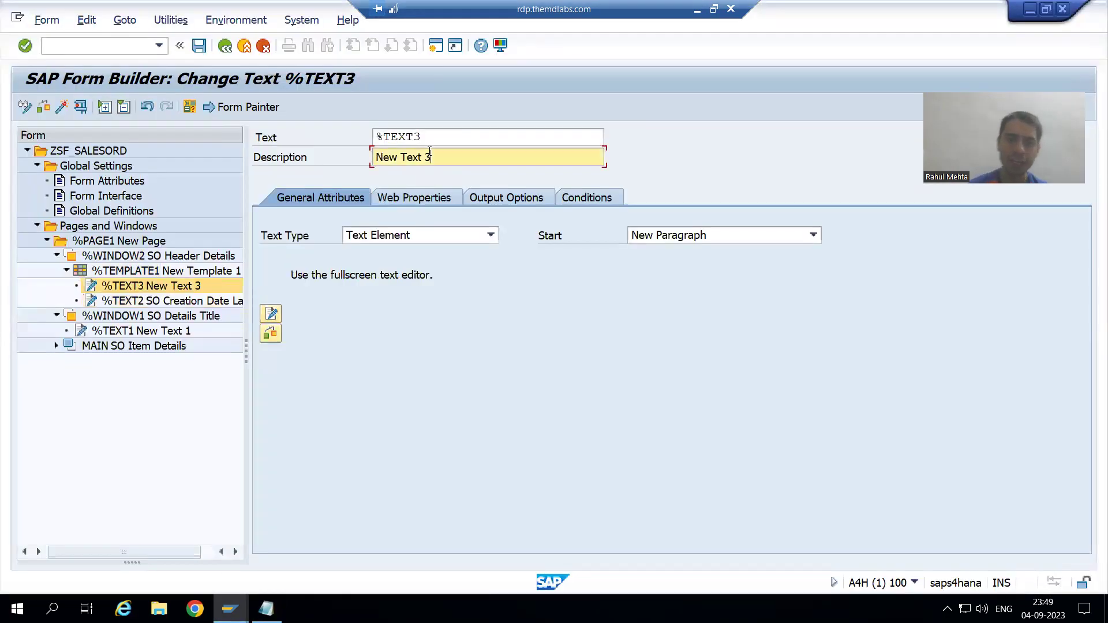
pyautogui.press('BackSpace')
pyautogui.press('BackSpace')
pyautogui.press('BackSpace')
pyautogui.press('BackSpace')
pyautogui.press('BackSpace')
pyautogui.press('BackSpace')
pyautogui.press('BackSpace')
pyautogui.press('BackSpace')
pyautogui.press('BackSpace')
pyautogui.press('BackSpace')
pyautogui.write('From Vaklue')
pyautogui.press('BackSpace')
pyautogui.press('BackSpace')
pyautogui.press('BackSpace')
pyautogui.press('BackSpace')
pyautogui.write('lue ')
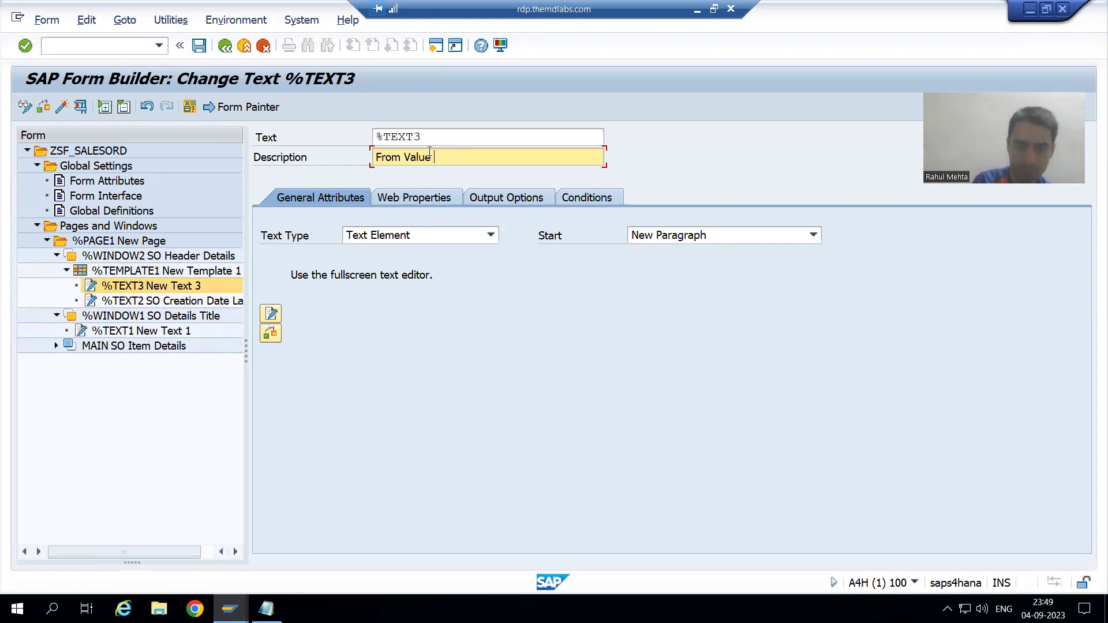
pyautogui.write('of Creat')
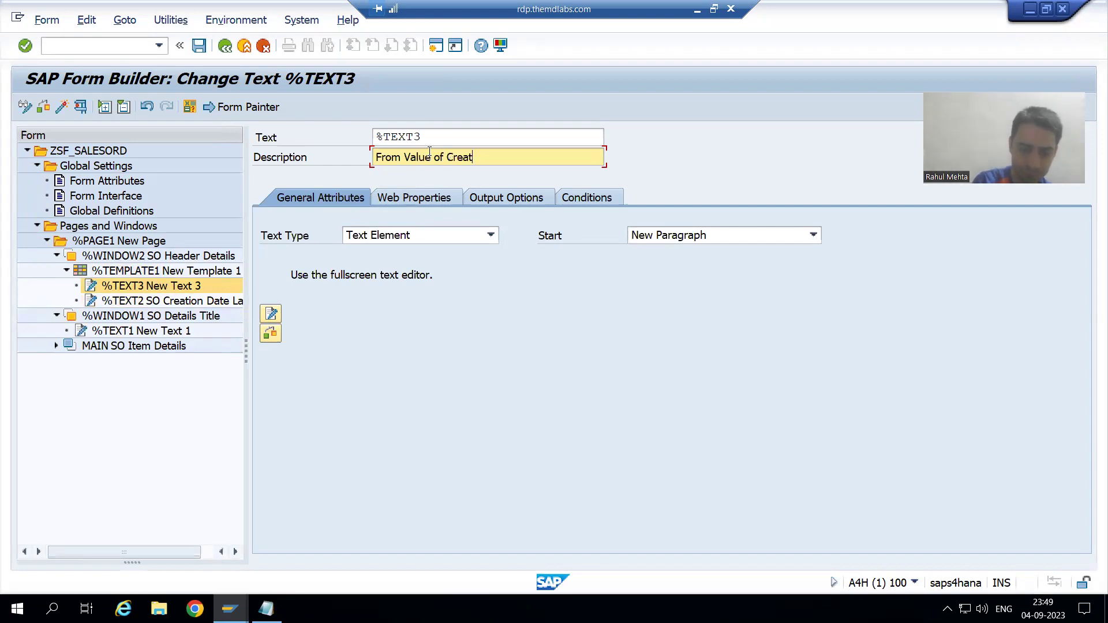
pyautogui.write('ion Date')
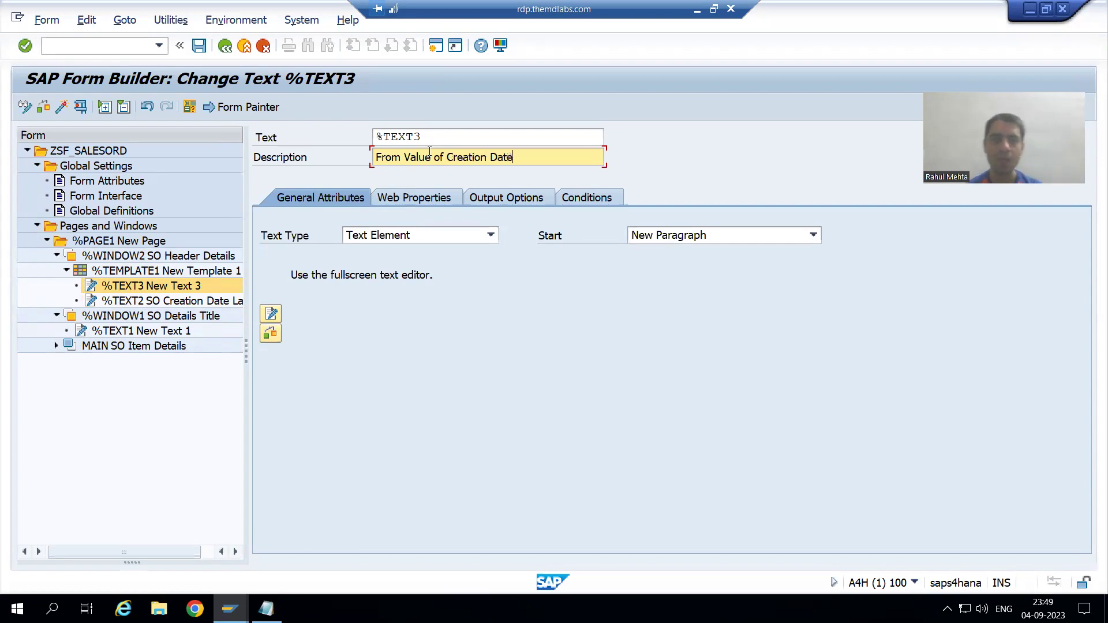
# Step: Add text node %TEXT4 to %TEMPLATE1, described as 'TO Label'
pyautogui.rightClick(140, 272)
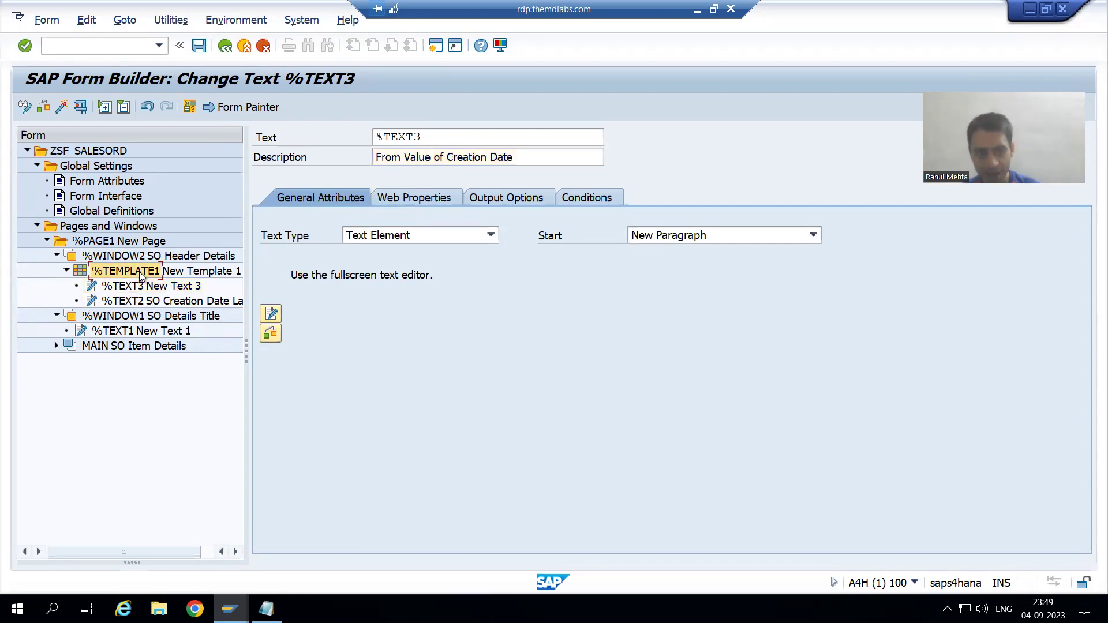
pyautogui.moveTo(157, 282)
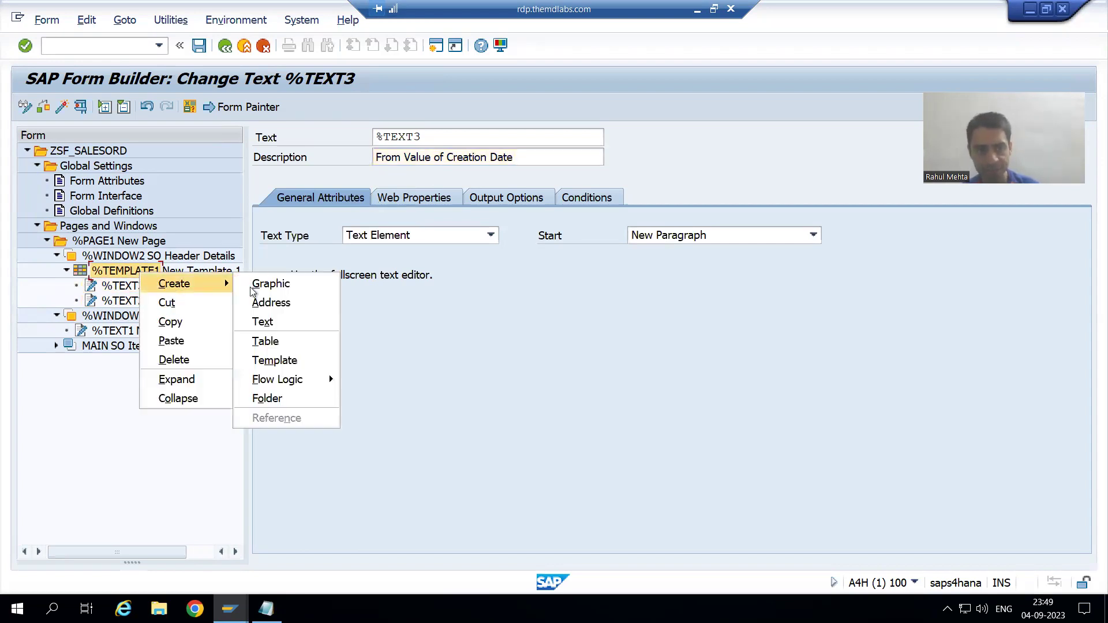
pyautogui.click(263, 321)
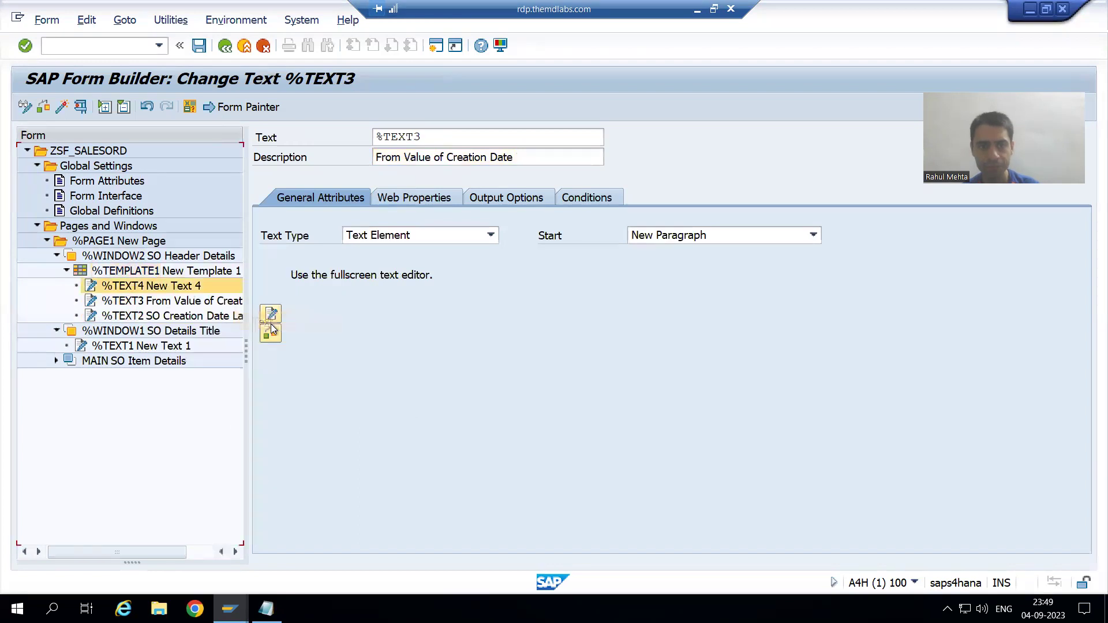
pyautogui.click(434, 155)
pyautogui.press('BackSpace')
pyautogui.press('BackSpace')
pyautogui.press('BackSpace')
pyautogui.press('BackSpace')
pyautogui.press('BackSpace')
pyautogui.press('BackSpace')
pyautogui.press('BackSpace')
pyautogui.press('BackSpace')
pyautogui.press('BackSpace')
pyautogui.press('BackSpace')
pyautogui.write('TO')
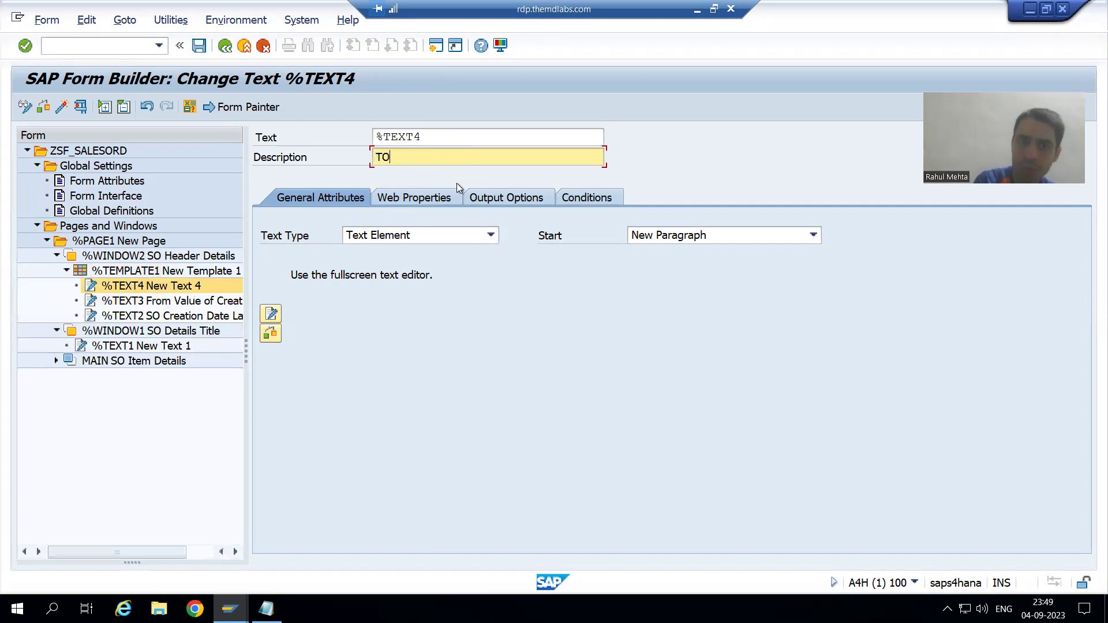
pyautogui.write(' Label')
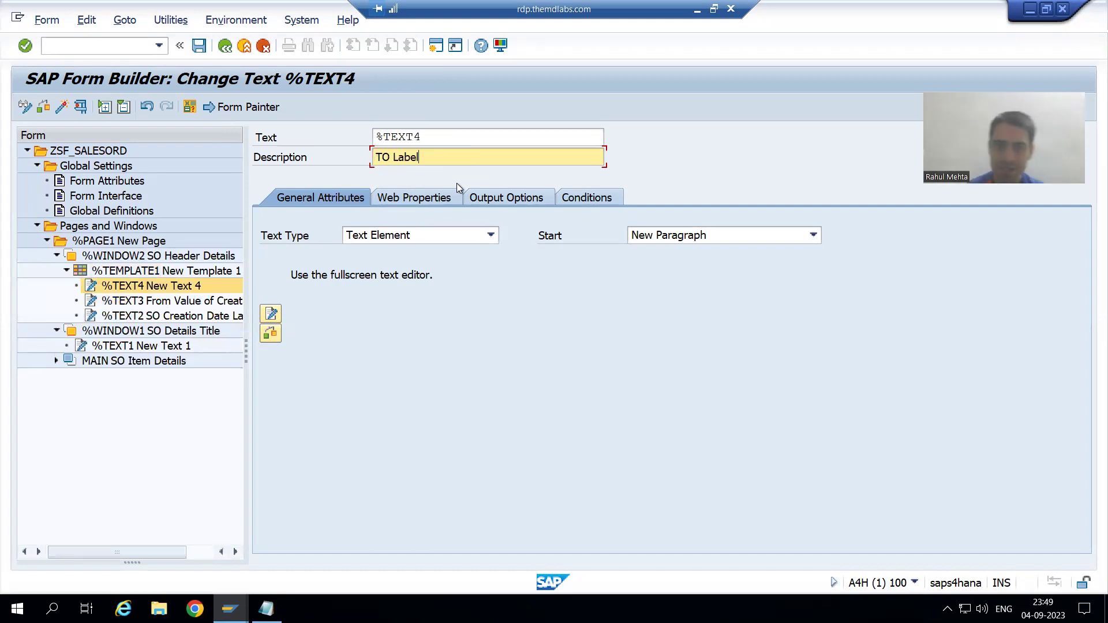
pyautogui.hotkey('alt', 'Tab')
pyautogui.doubleClick(339, 77)
pyautogui.hotkey('alt', 'Tab')
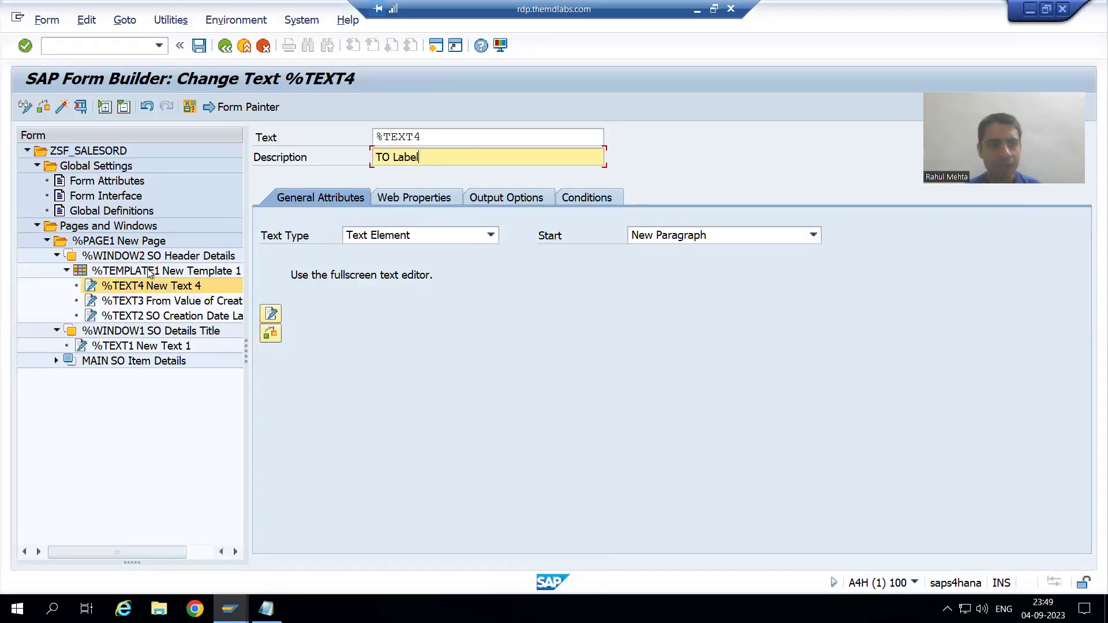
# Step: Add text node %TEXT5 to %TEMPLATE1, described as 'To Value of Creation Date'
pyautogui.rightClick(148, 270)
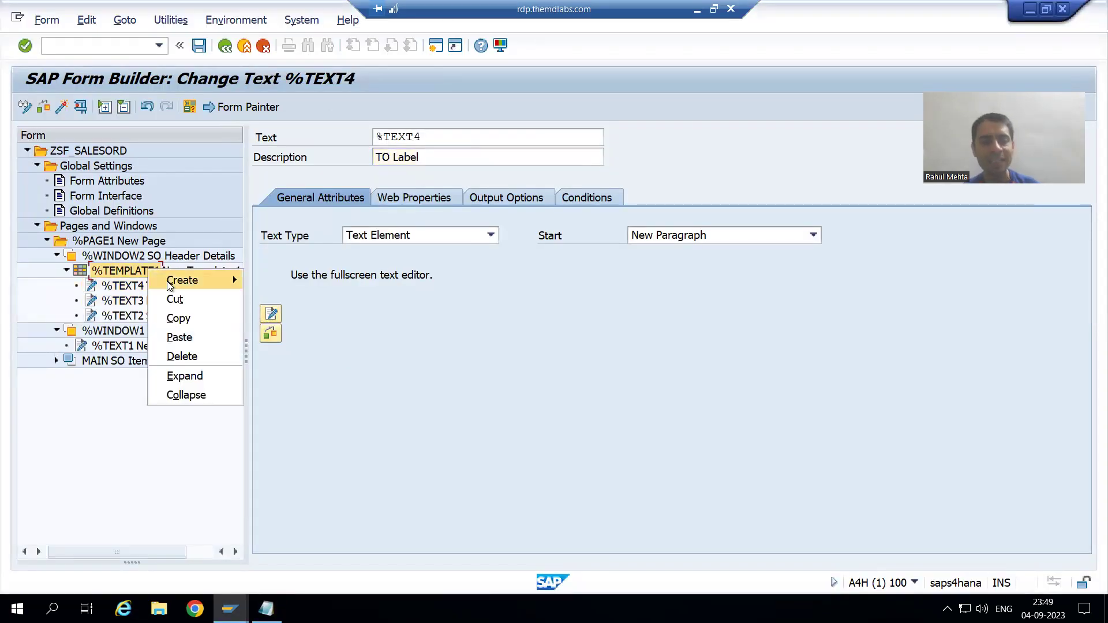
pyautogui.moveTo(172, 281)
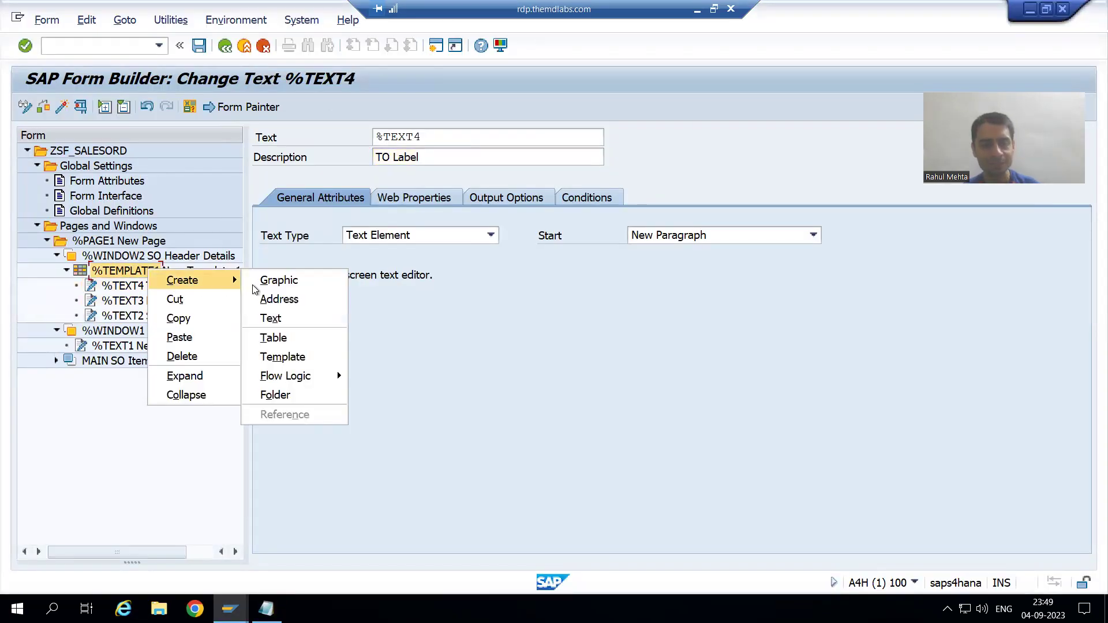
pyautogui.click(281, 319)
pyautogui.click(439, 153)
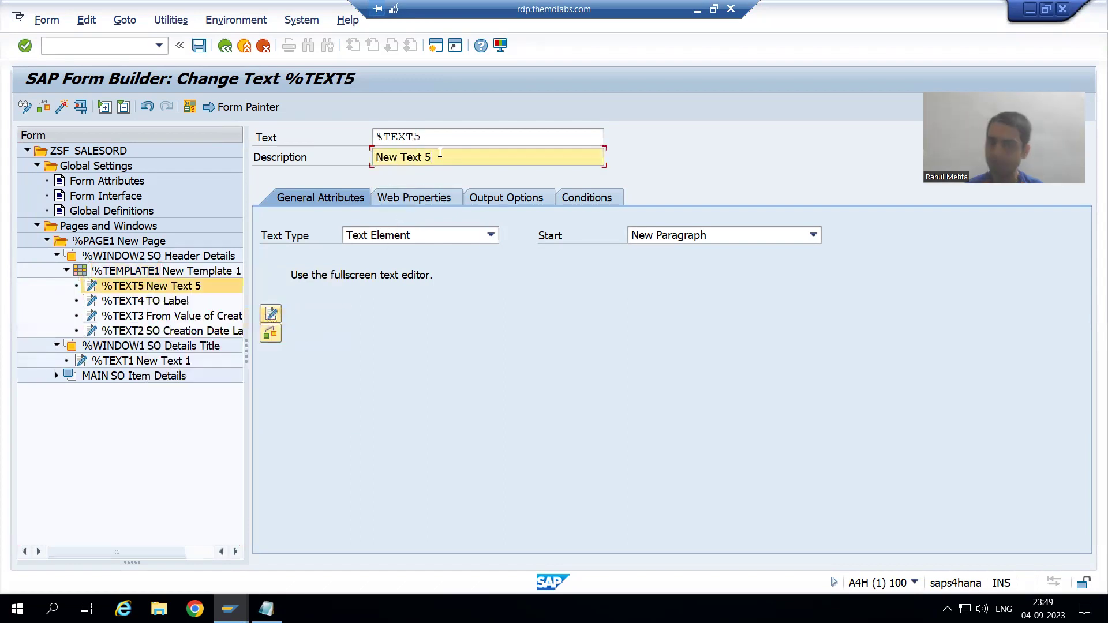
pyautogui.press('BackSpace')
pyautogui.press('BackSpace')
pyautogui.press('BackSpace')
pyautogui.press('BackSpace')
pyautogui.press('BackSpace')
pyautogui.press('BackSpace')
pyautogui.press('BackSpace')
pyautogui.press('BackSpace')
pyautogui.press('BackSpace')
pyautogui.press('BackSpace')
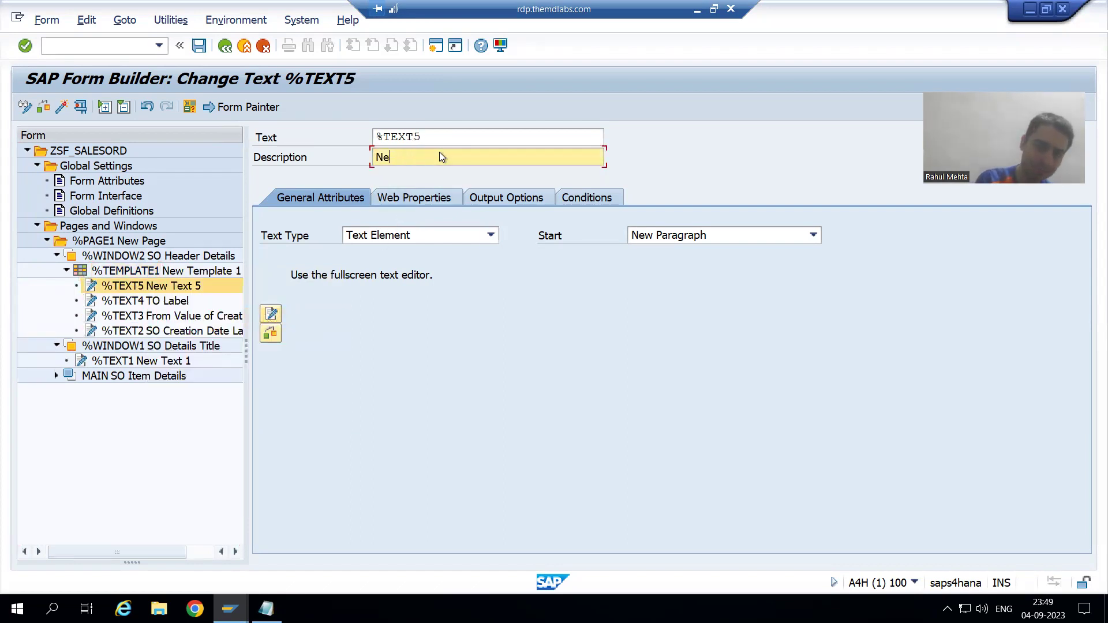
pyautogui.write('To ')
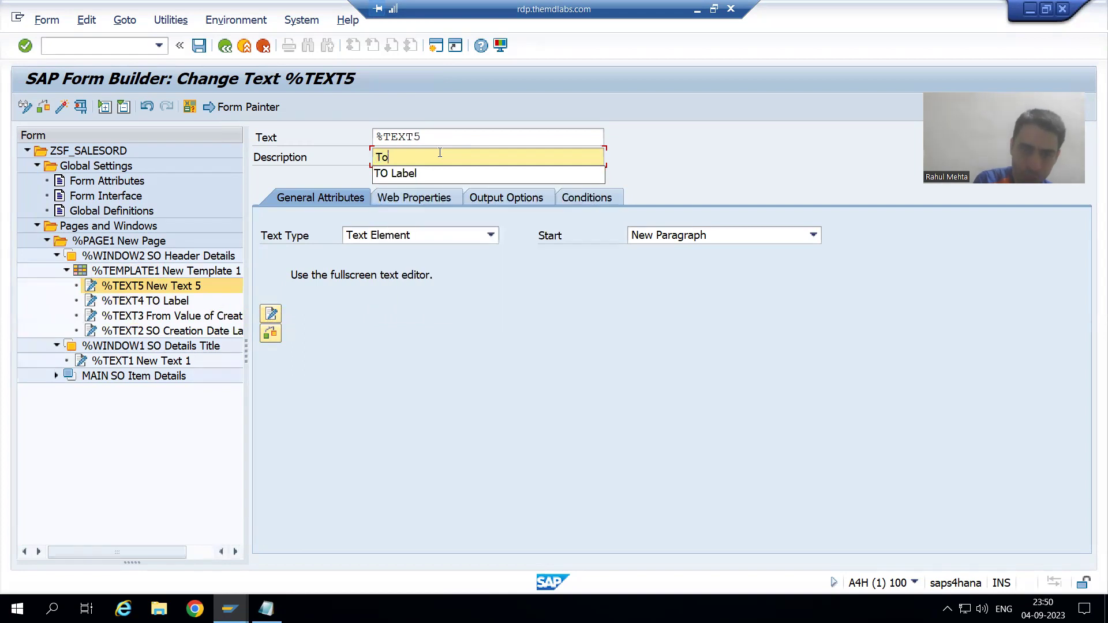
pyautogui.write('Value of Creat')
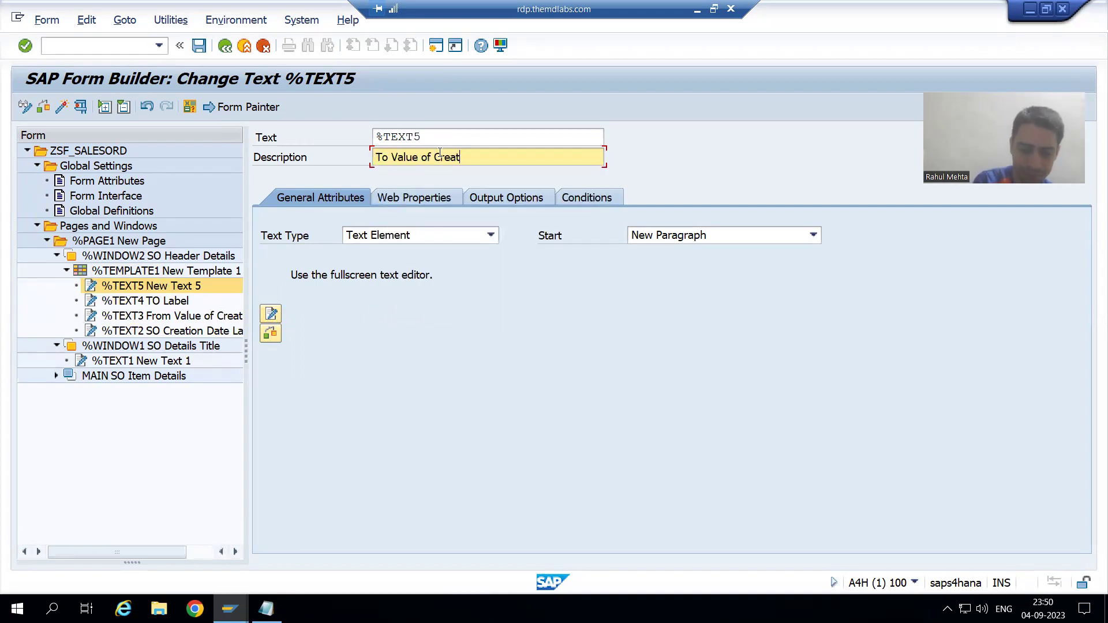
pyautogui.write('ion date')
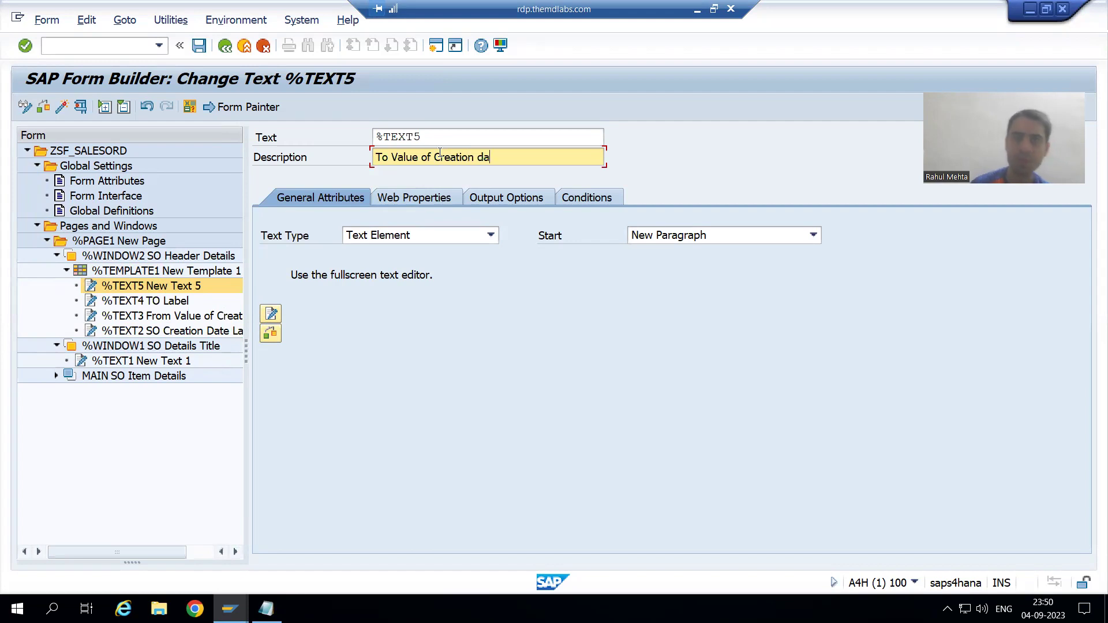
pyautogui.press('BackSpace')
pyautogui.press('BackSpace')
pyautogui.press('BackSpace')
pyautogui.press('BackSpace')
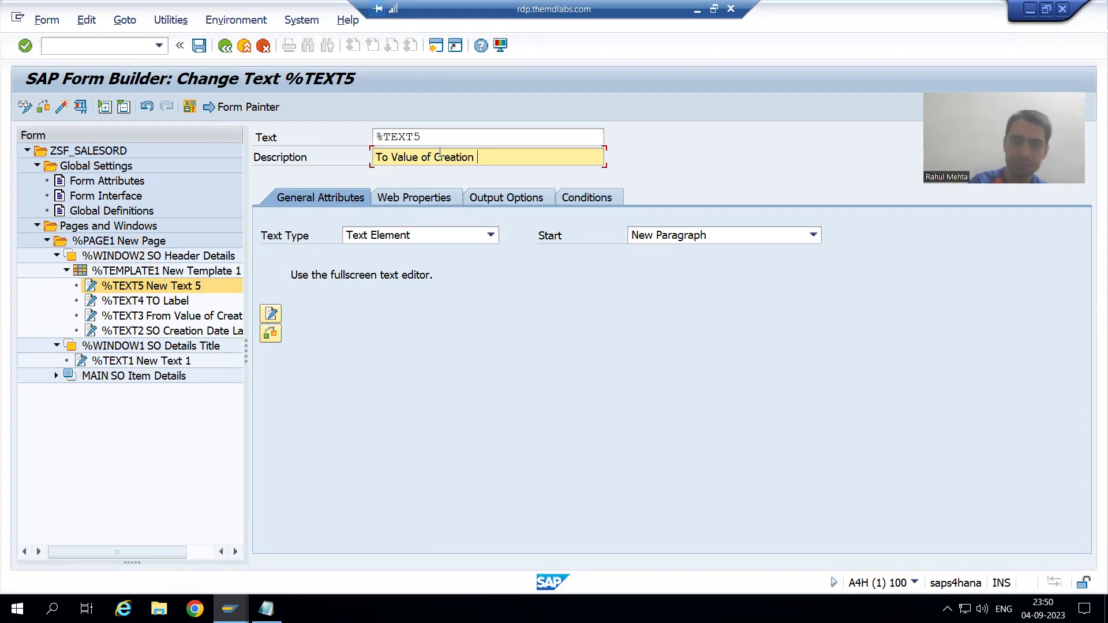
pyautogui.write('Date')
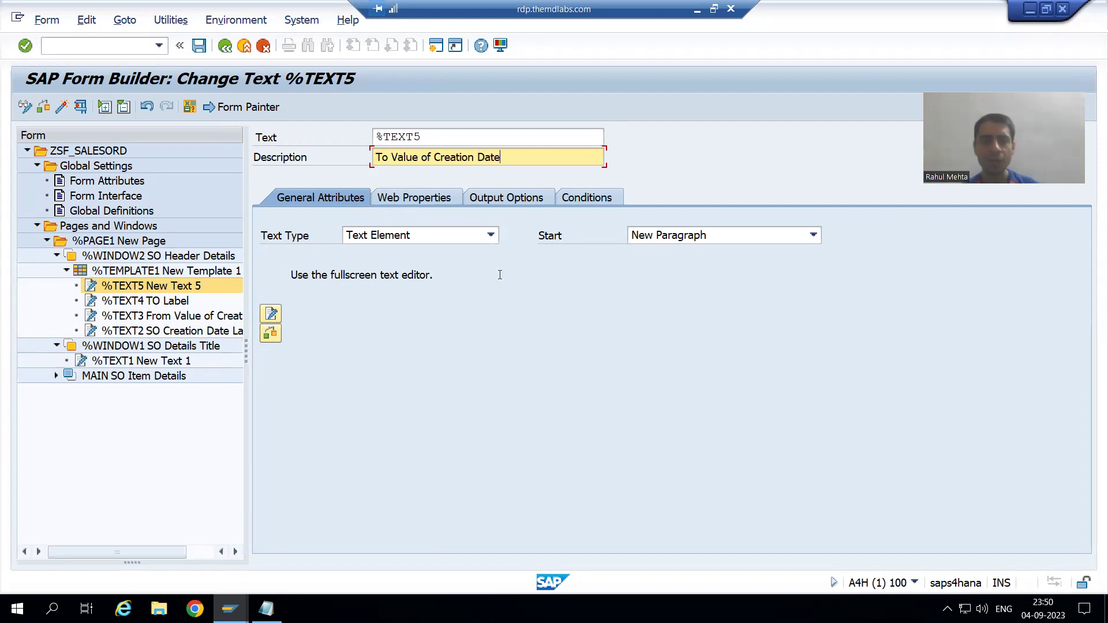
# Step: Add text node %TEXT6 to %TEMPLATE1 and copy 'SO Created By' from the layout notes
pyautogui.rightClick(133, 275)
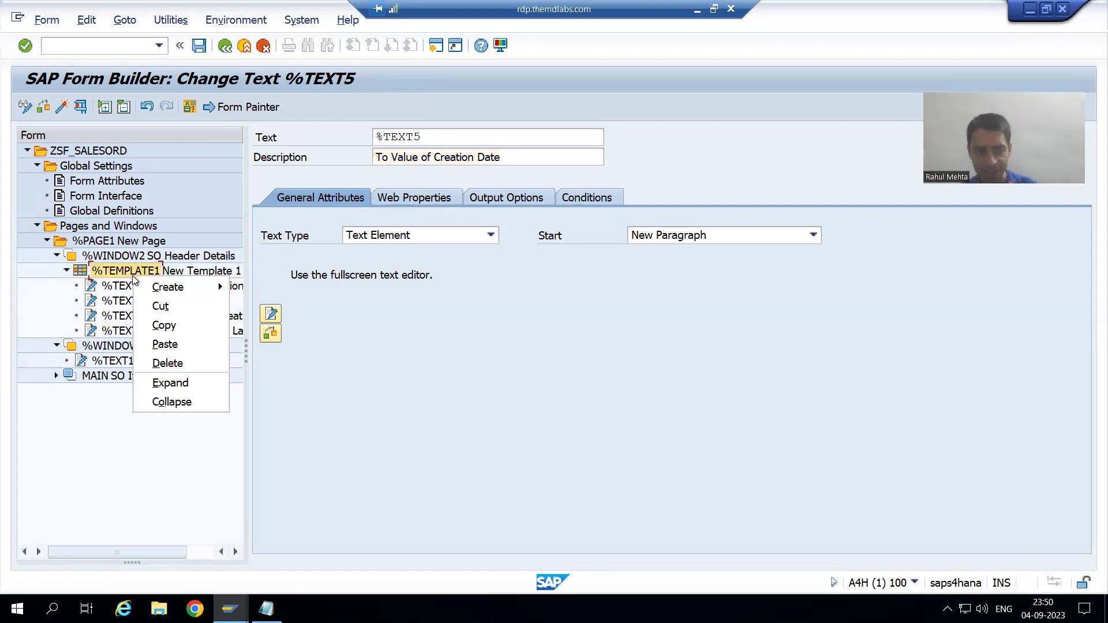
pyautogui.moveTo(184, 288)
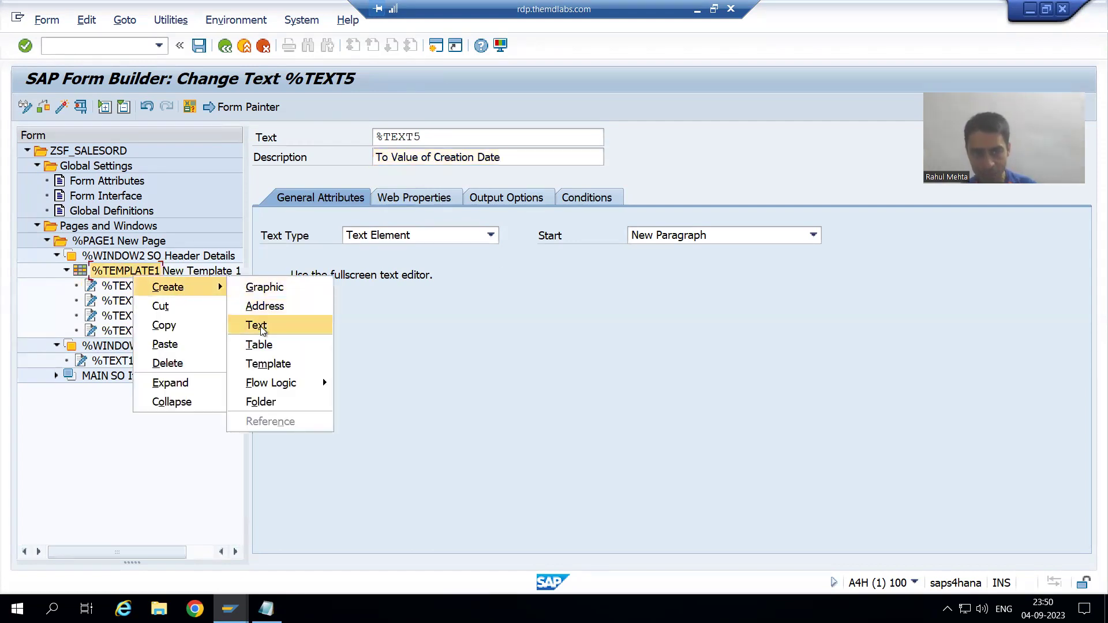
pyautogui.click(258, 326)
pyautogui.hotkey('alt', 'Tab')
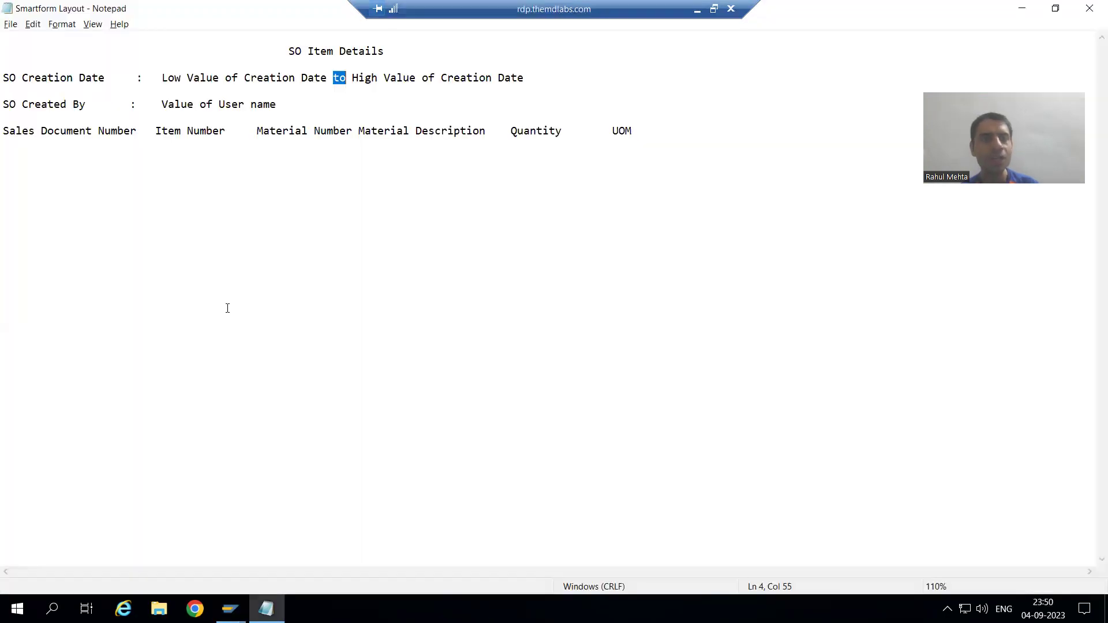
pyautogui.moveTo(5, 103); pyautogui.dragTo(91, 105)
pyautogui.hotkey('alt', 'Tab')
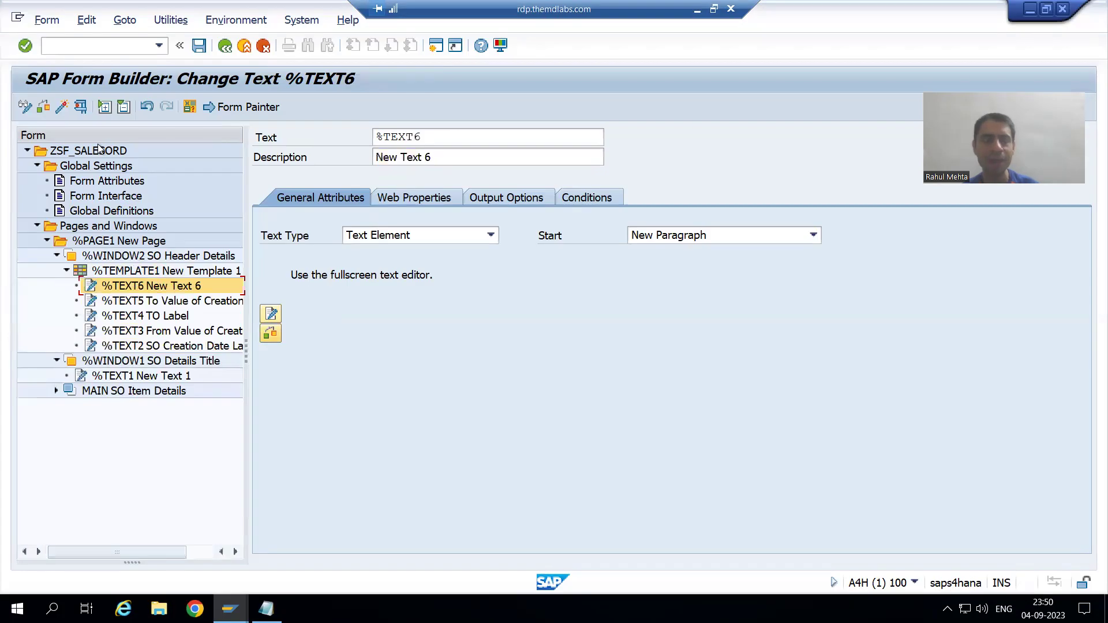
pyautogui.hotkey('alt', 'Tab')
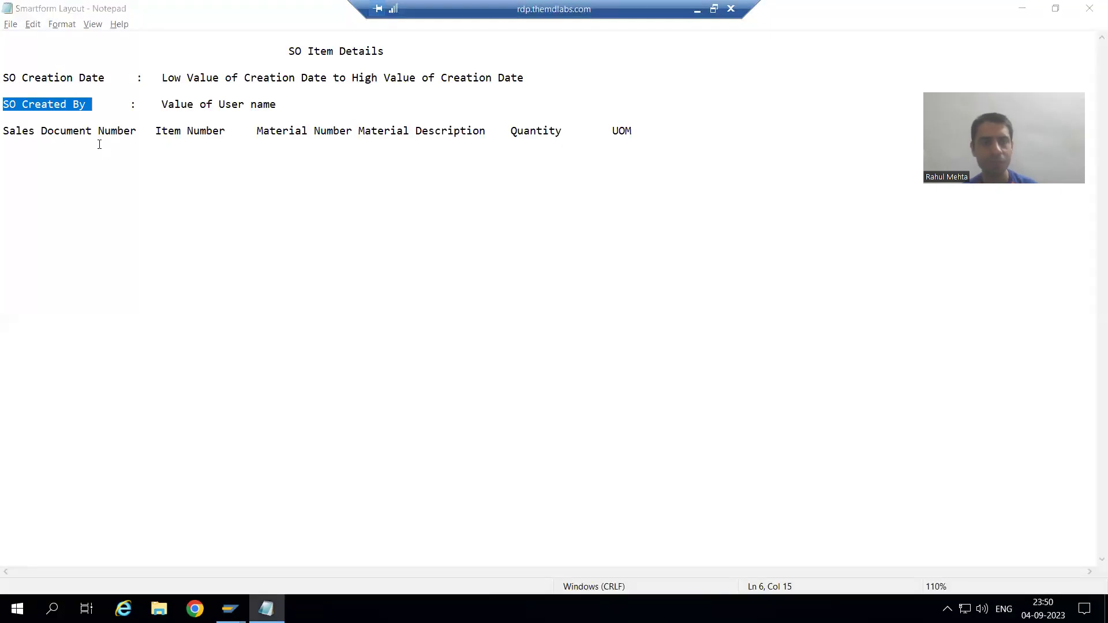
pyautogui.hotkey('alt', 'Tab')
# Step: Set the %TEXT6 description to 'SO Created By Label'
pyautogui.click(437, 156)
pyautogui.press('BackSpace')
pyautogui.press('BackSpace')
pyautogui.press('BackSpace')
pyautogui.press('BackSpace')
pyautogui.press('BackSpace')
pyautogui.press('BackSpace')
pyautogui.press('BackSpace')
pyautogui.press('BackSpace')
pyautogui.press('BackSpace')
pyautogui.press('BackSpace')
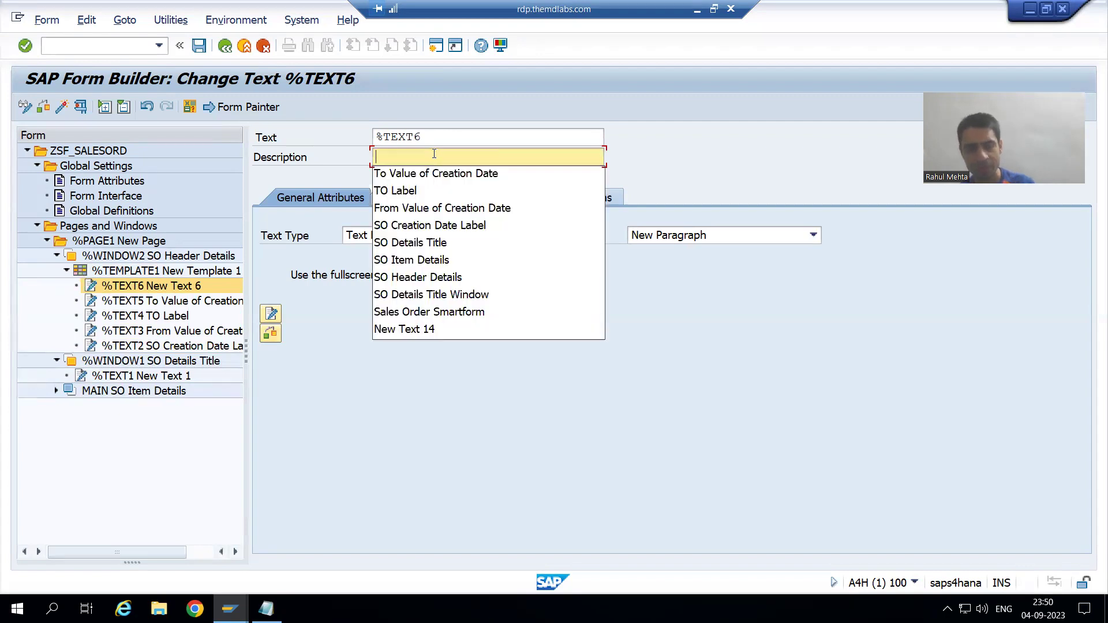
pyautogui.write('SO Created By:')
pyautogui.click(448, 156)
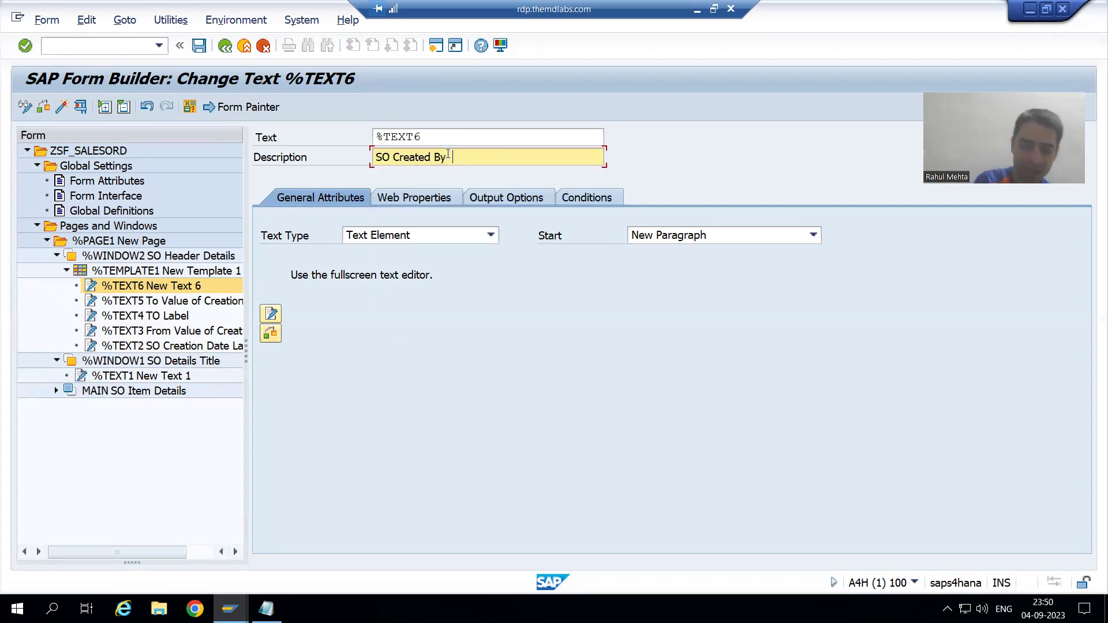
pyautogui.write('Lable')
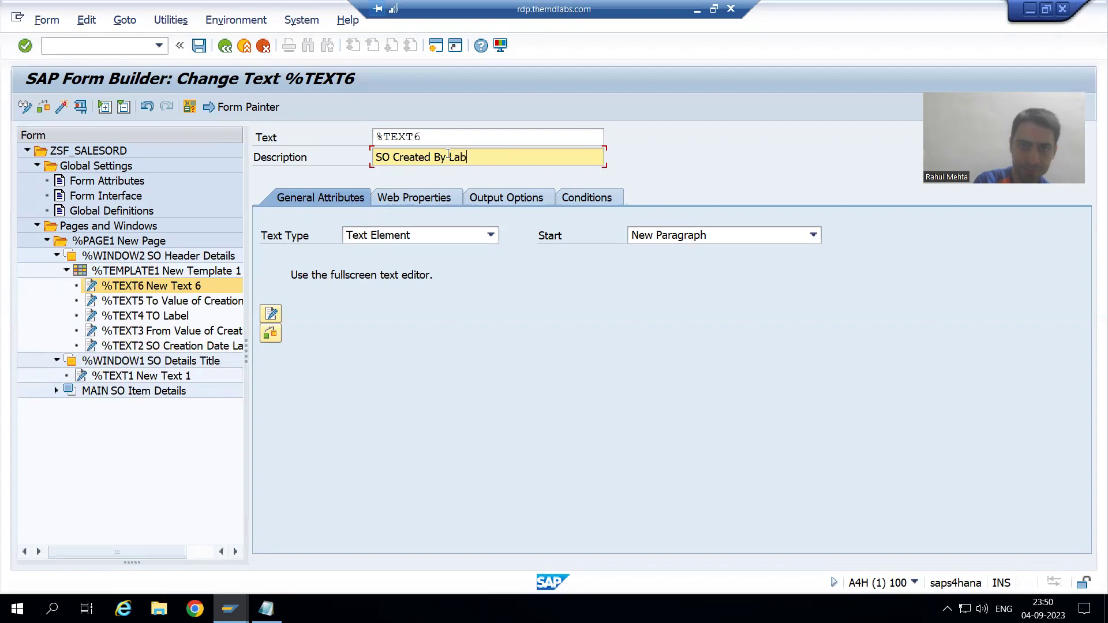
pyautogui.press('BackSpace')
pyautogui.press('BackSpace')
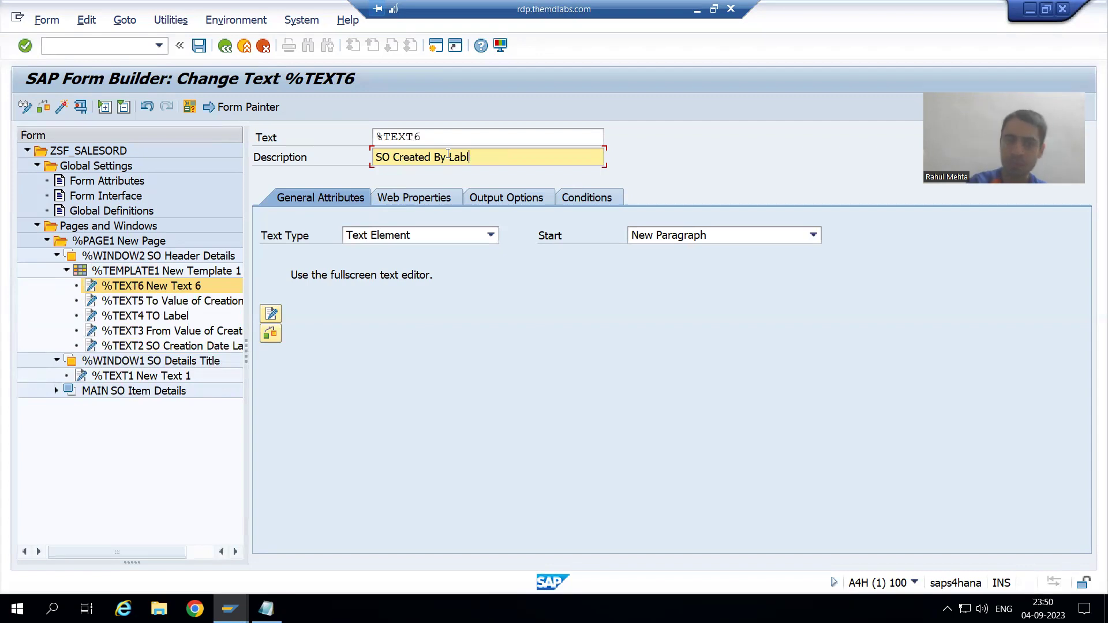
pyautogui.write('el')
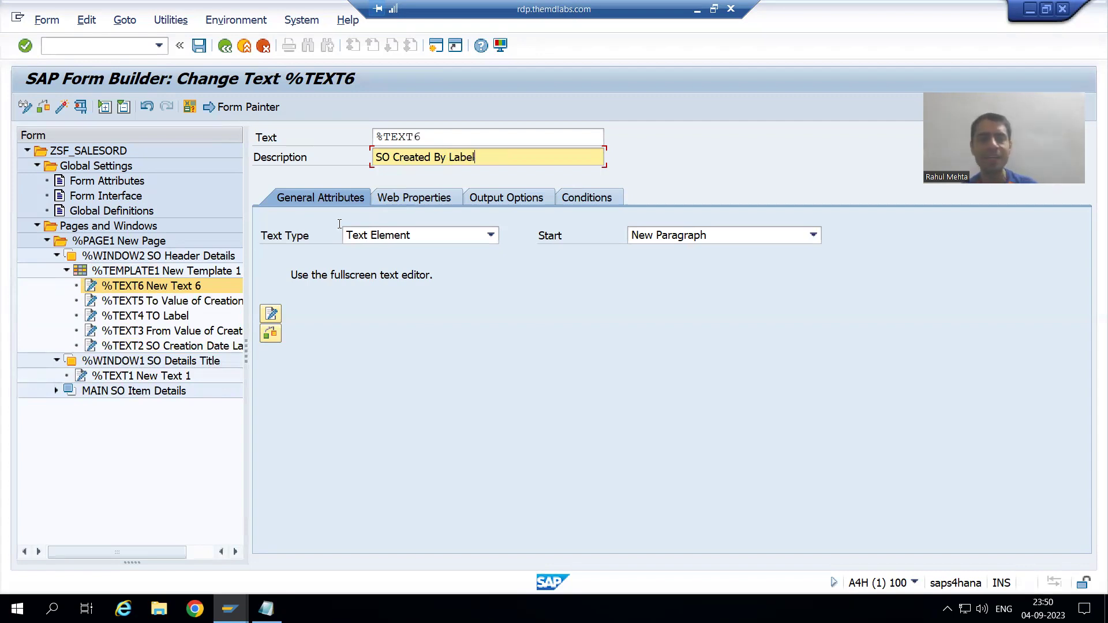
pyautogui.rightClick(146, 277)
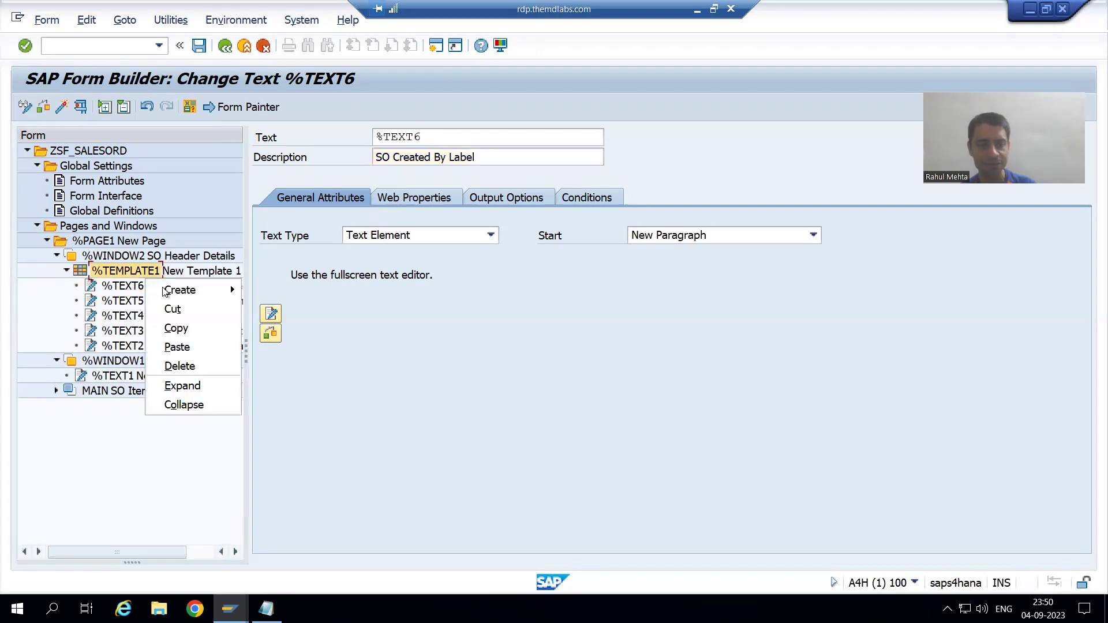
# Step: Add text node %TEXT7 to %TEMPLATE1, replacing 'New Text 7' with 'Value of SO Created By'
pyautogui.moveTo(213, 293)
pyautogui.click(269, 331)
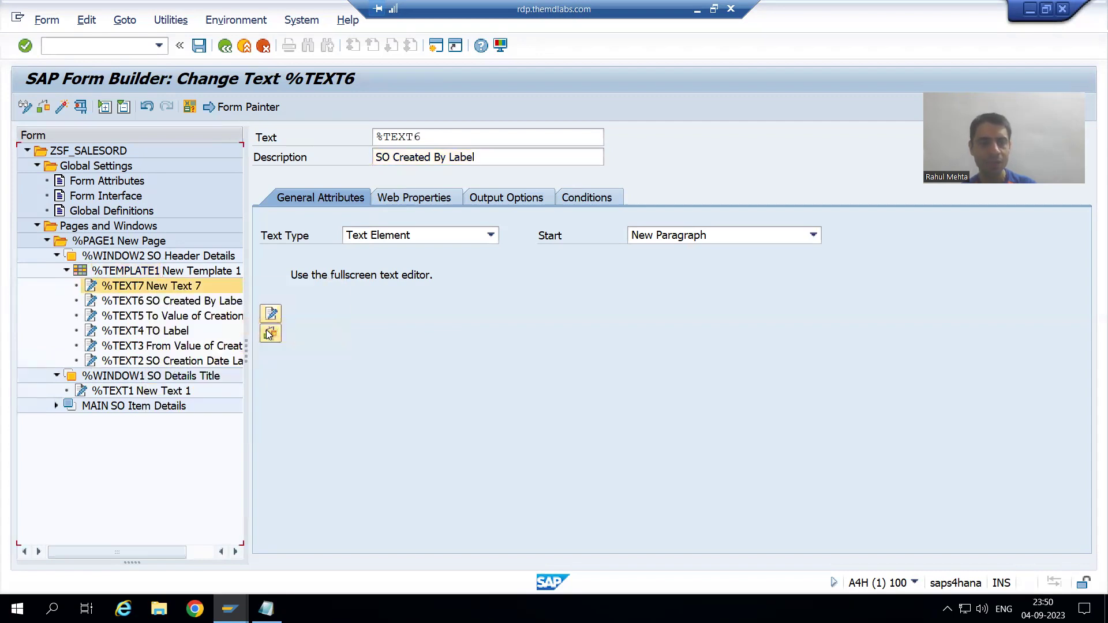
pyautogui.hotkey('alt', 'Tab')
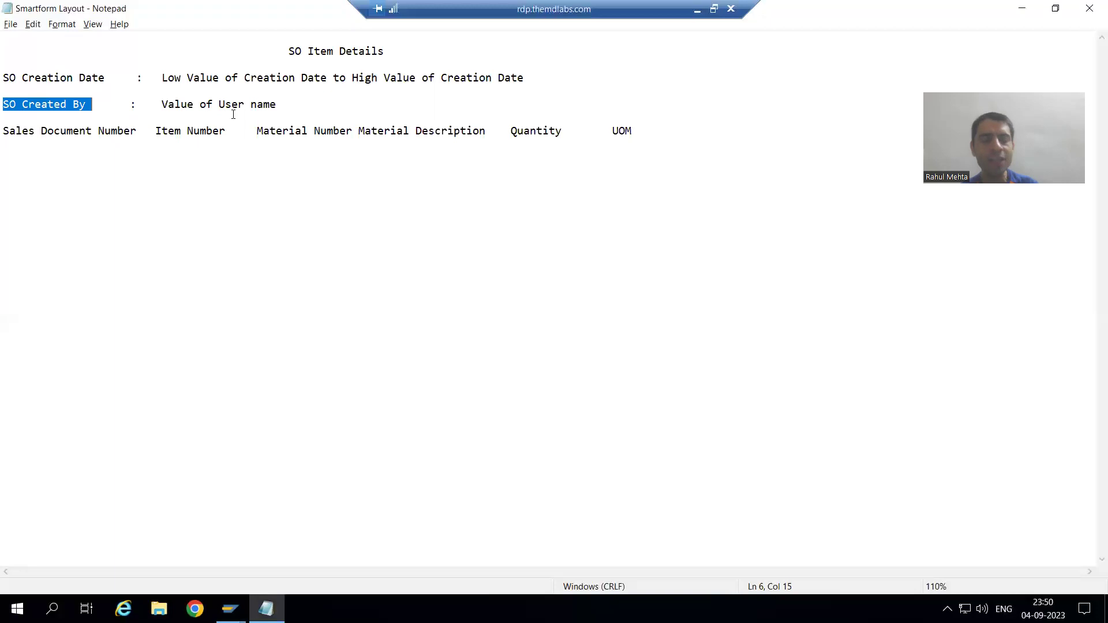
pyautogui.hotkey('alt', 'Tab')
pyautogui.click(446, 158)
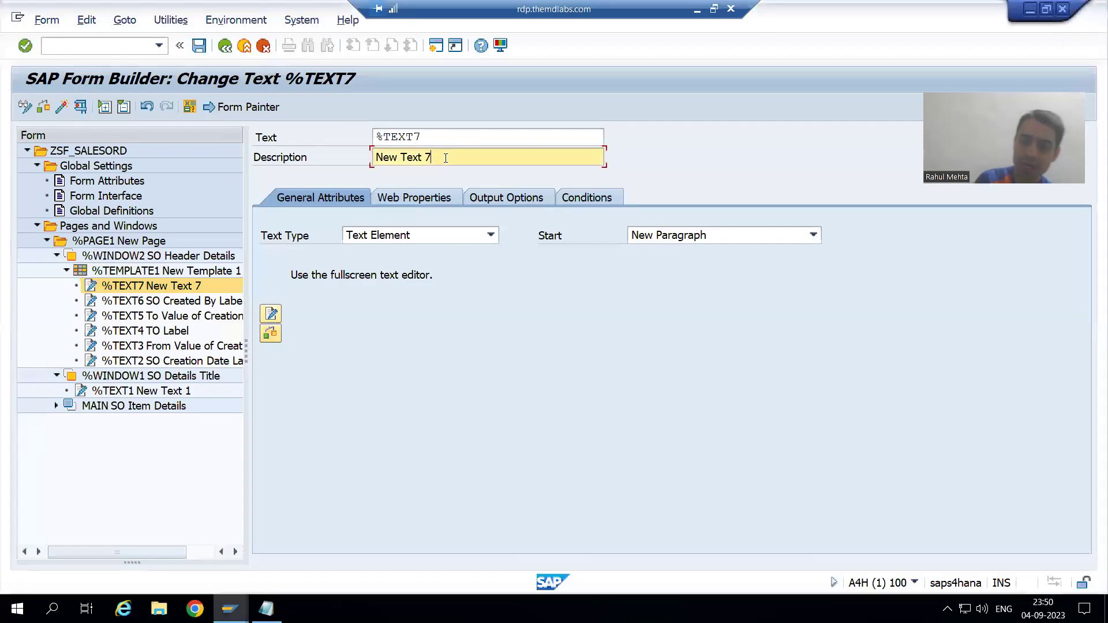
pyautogui.press('BackSpace')
pyautogui.press('BackSpace')
pyautogui.press('BackSpace')
pyautogui.press('BackSpace')
pyautogui.press('BackSpace')
pyautogui.press('BackSpace')
pyautogui.press('BackSpace')
pyautogui.press('BackSpace')
pyautogui.press('BackSpace')
pyautogui.press('BackSpace')
pyautogui.write('Value of')
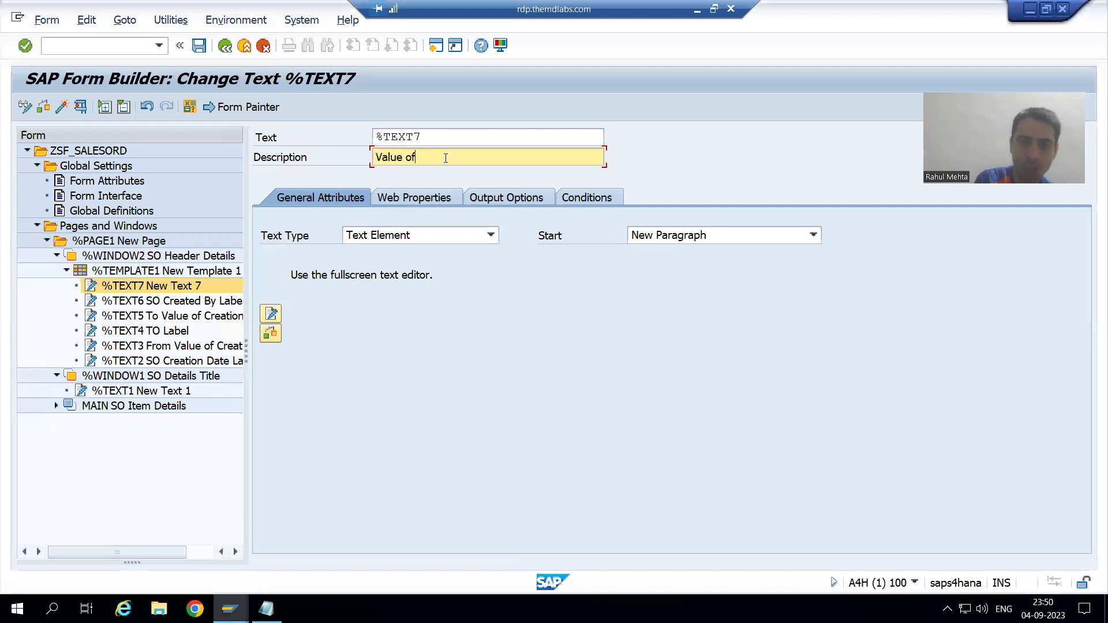
pyautogui.write(' SO ')
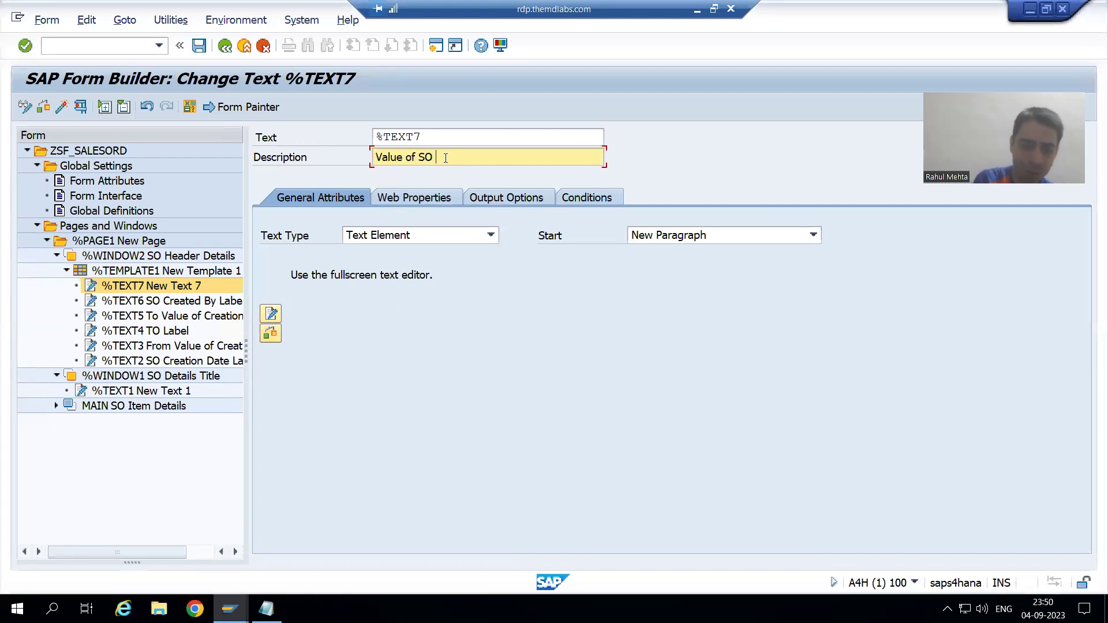
pyautogui.write('Created ')
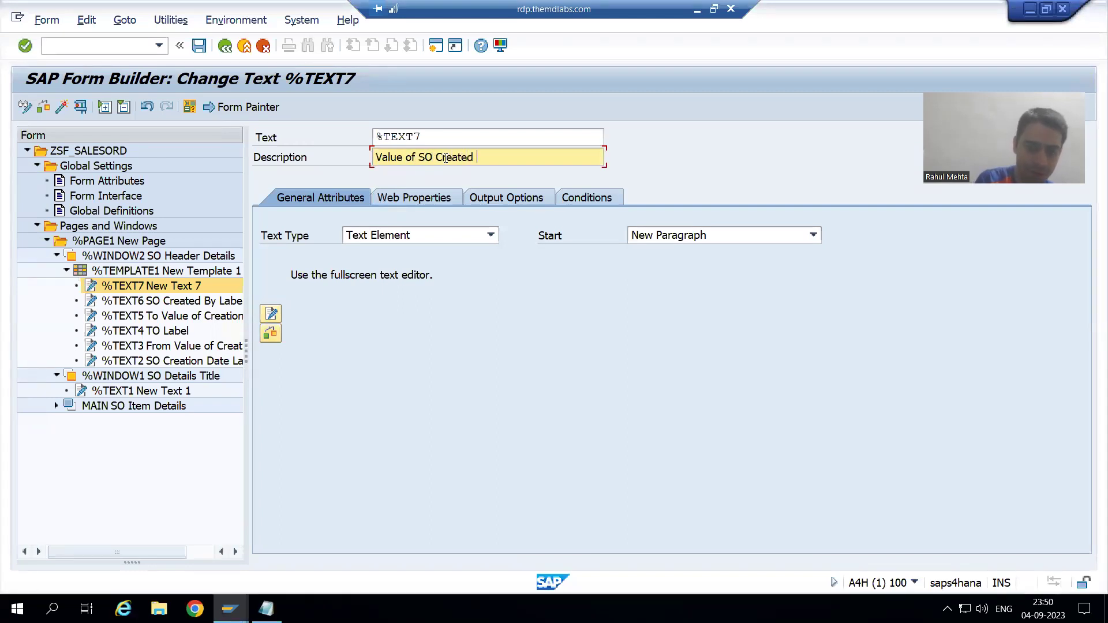
pyautogui.write('By')
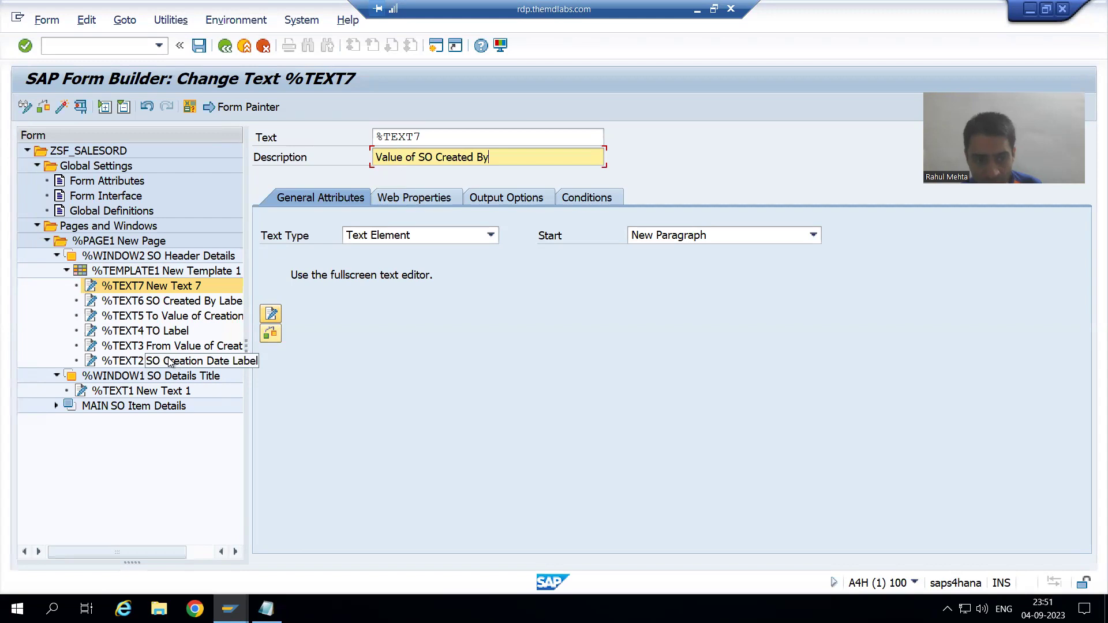
# Step: Place the SO Creation Date Label text at line 1, column 1 of the template
pyautogui.click(170, 362)
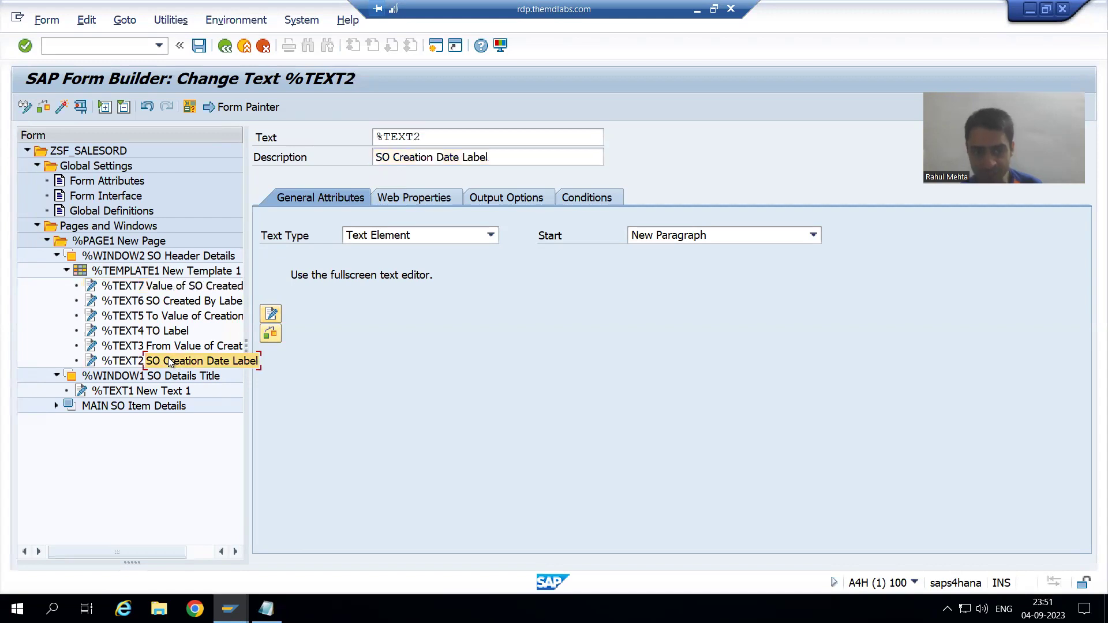
pyautogui.click(484, 199)
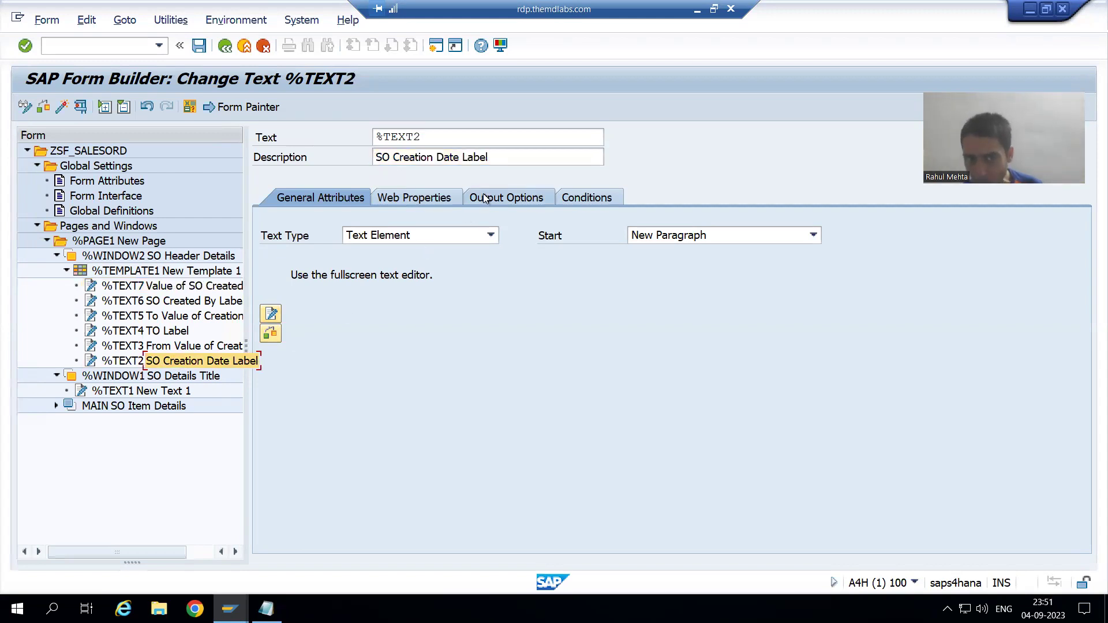
pyautogui.moveTo(1078, 426); pyautogui.dragTo(1078, 509)
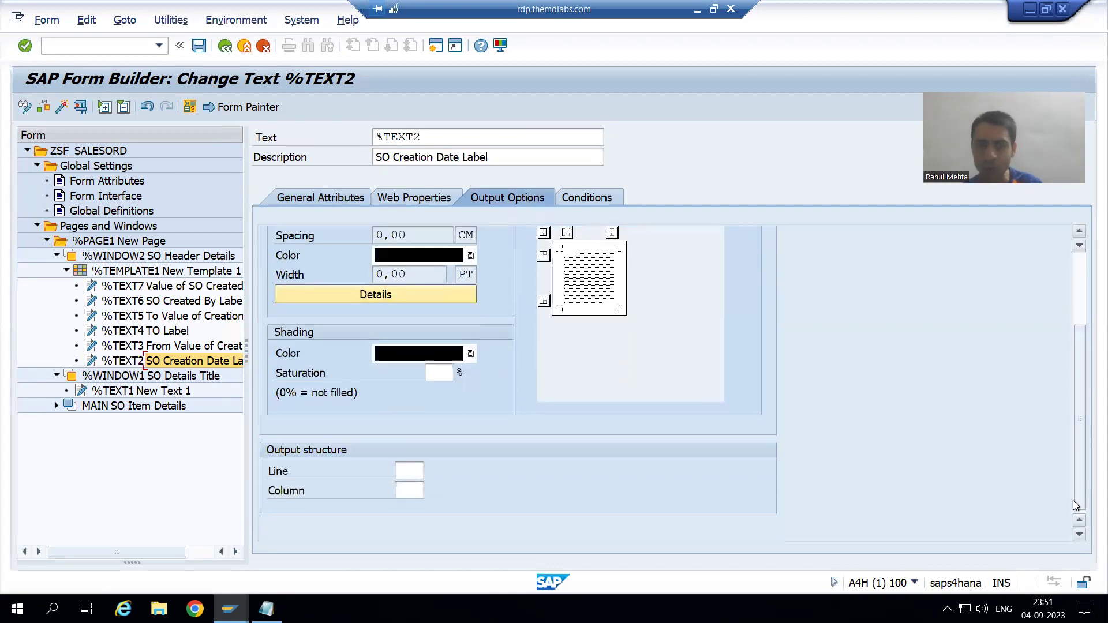
pyautogui.hotkey('alt', 'Tab')
pyautogui.click(5, 87)
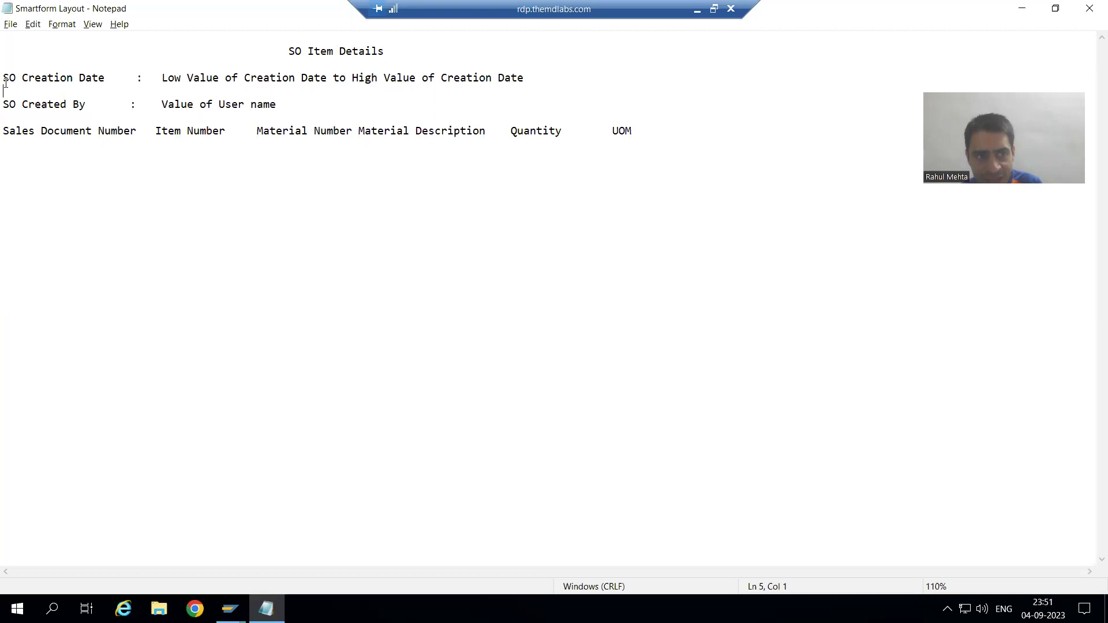
pyautogui.moveTo(3, 78); pyautogui.dragTo(107, 76)
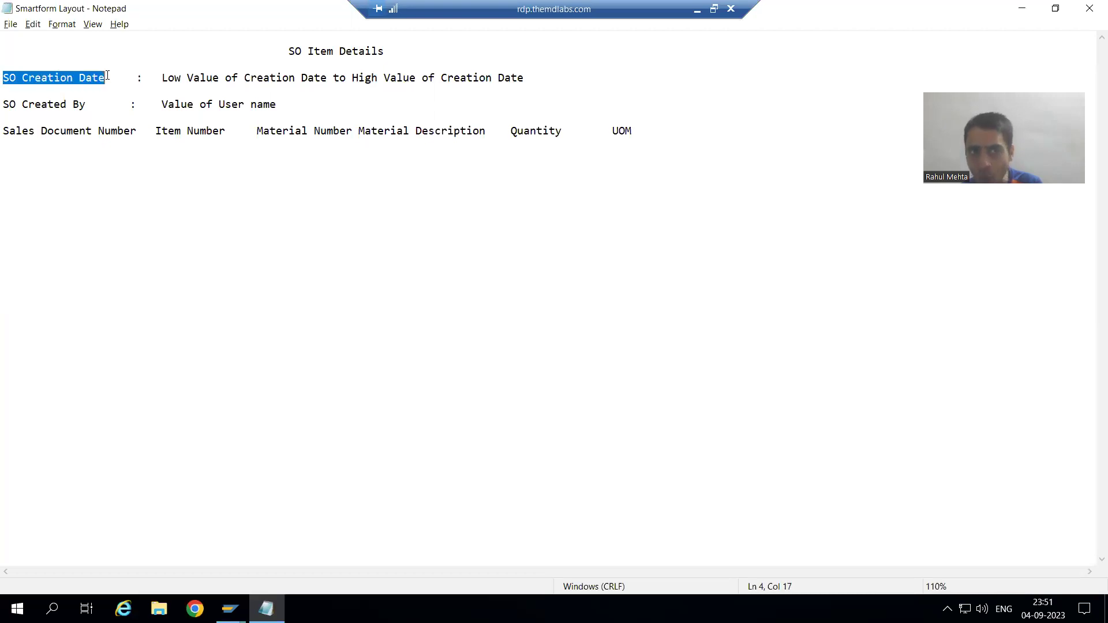
pyautogui.click(86, 77)
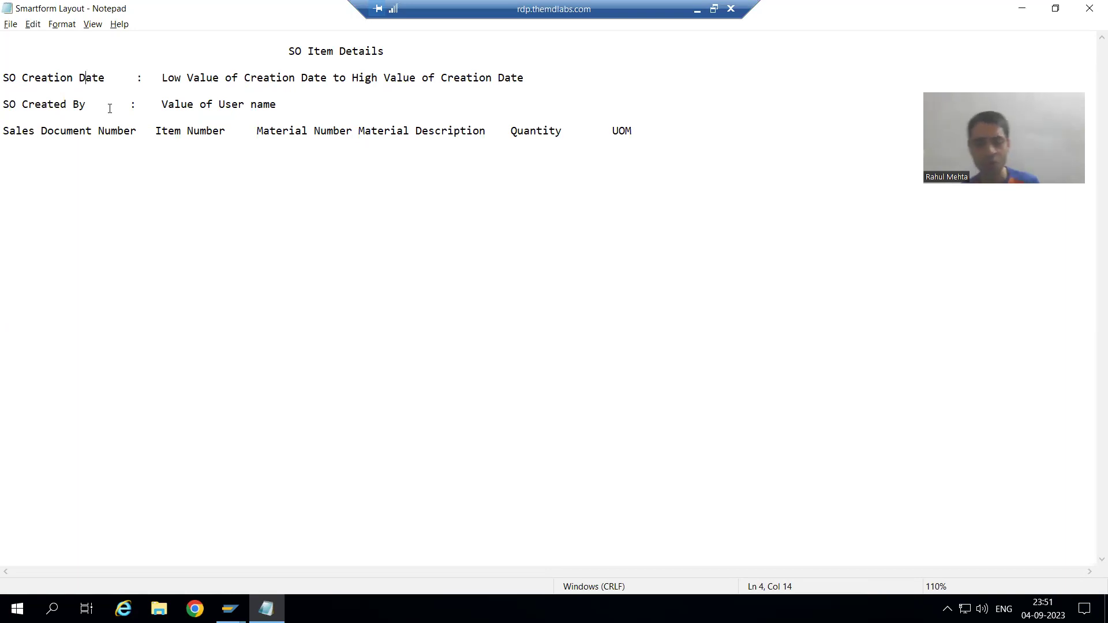
pyautogui.hotkey('alt', 'Tab')
pyautogui.click(413, 477)
pyautogui.write('1')
pyautogui.press('Tab')
pyautogui.write('1')
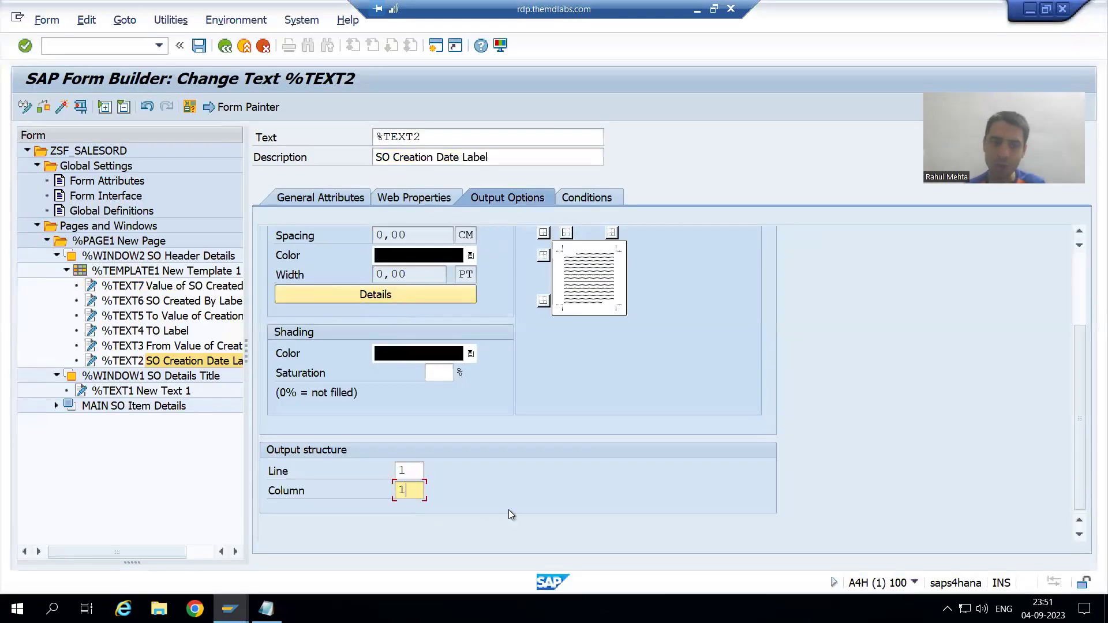
# Step: Place the From Value of Creation Date text at line 1, column 2
pyautogui.click(190, 347)
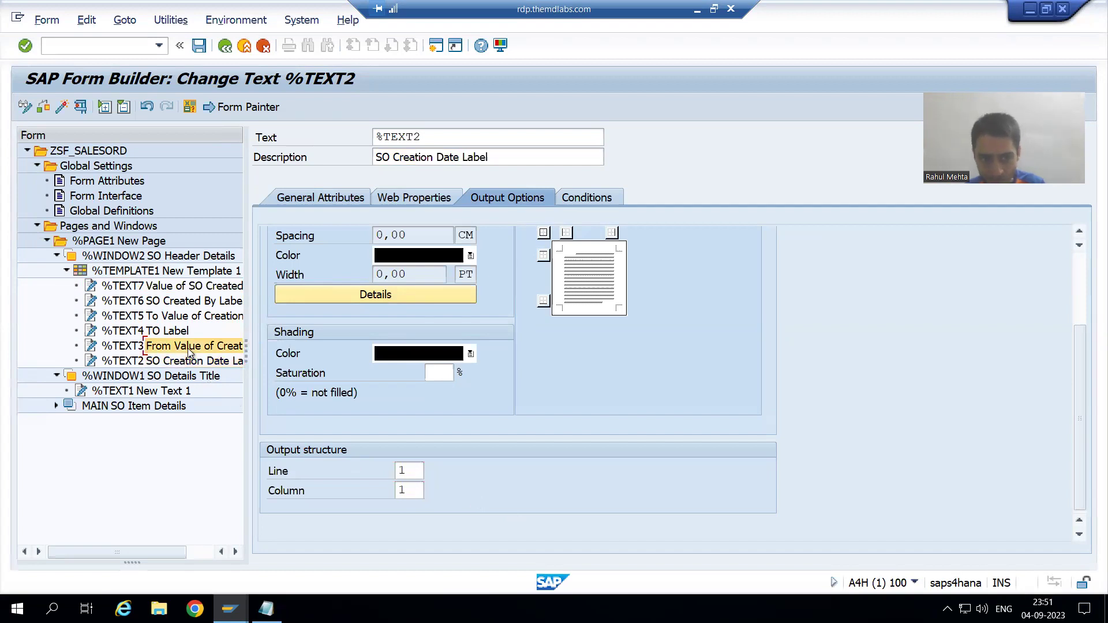
pyautogui.hotkey('alt', 'Tab')
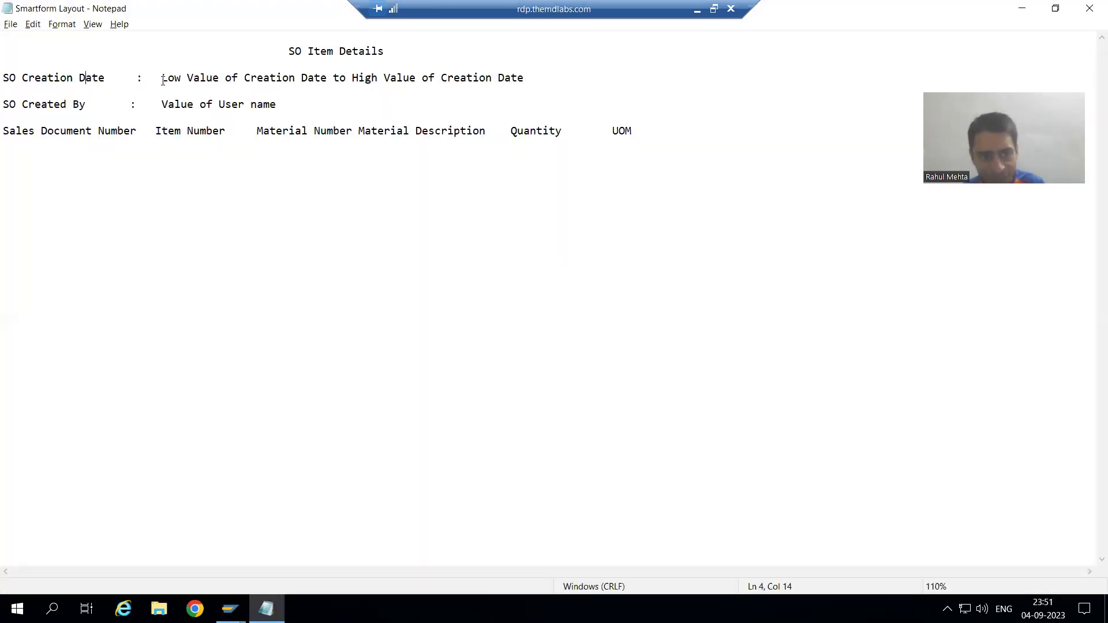
pyautogui.moveTo(163, 80); pyautogui.dragTo(327, 79)
pyautogui.hotkey('alt', 'Tab')
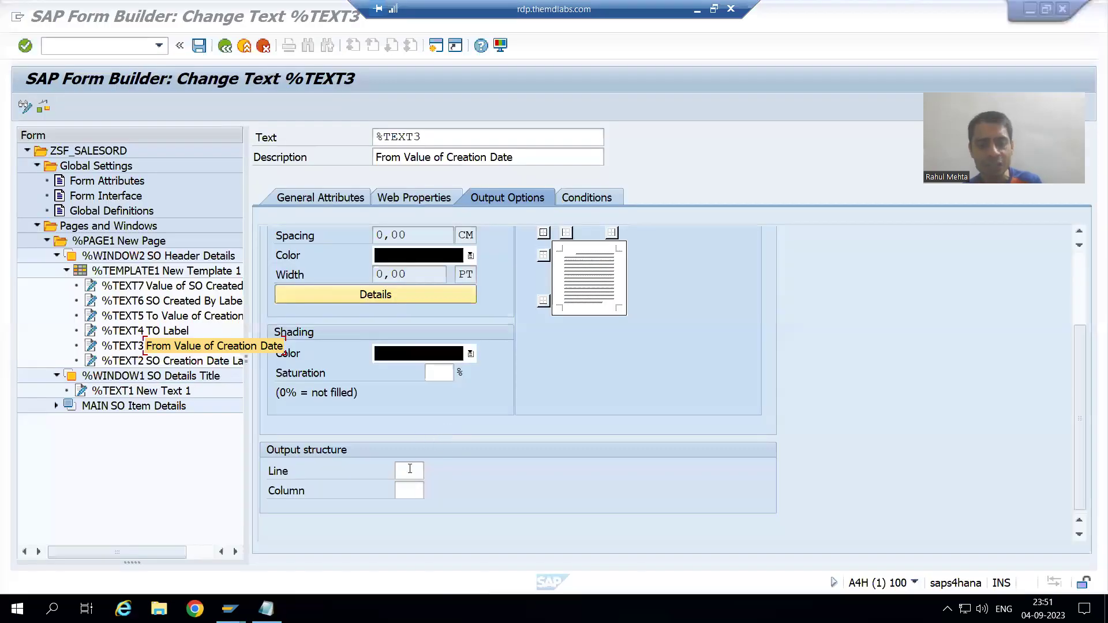
pyautogui.click(410, 468)
pyautogui.write('1')
pyautogui.click(410, 489)
pyautogui.write('2')
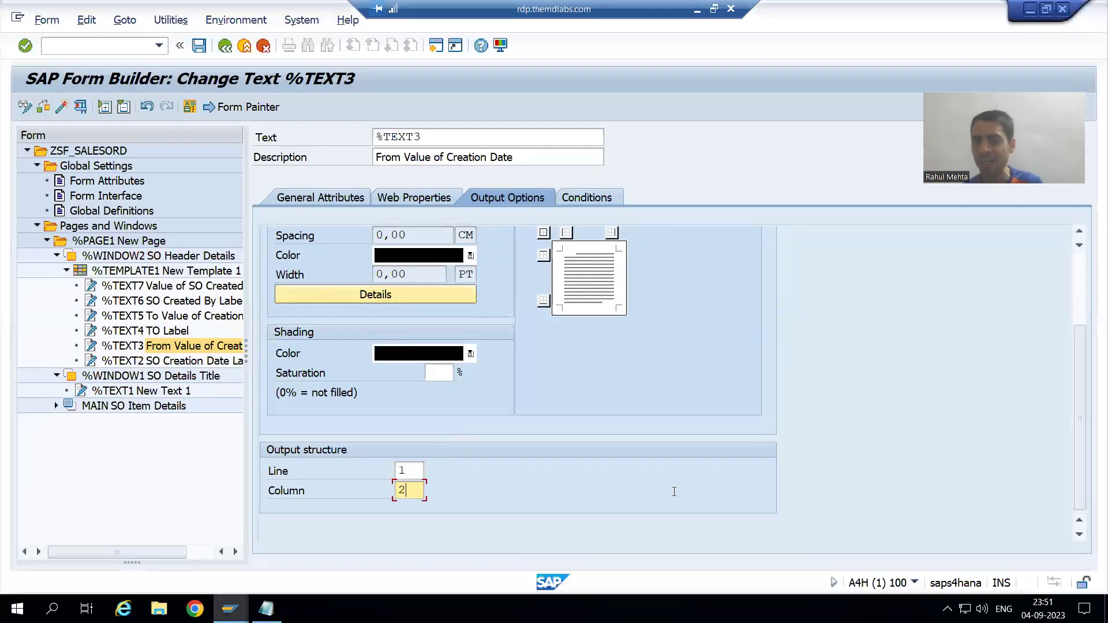
# Step: Place the TO Label text at line 1, column 3
pyautogui.click(153, 333)
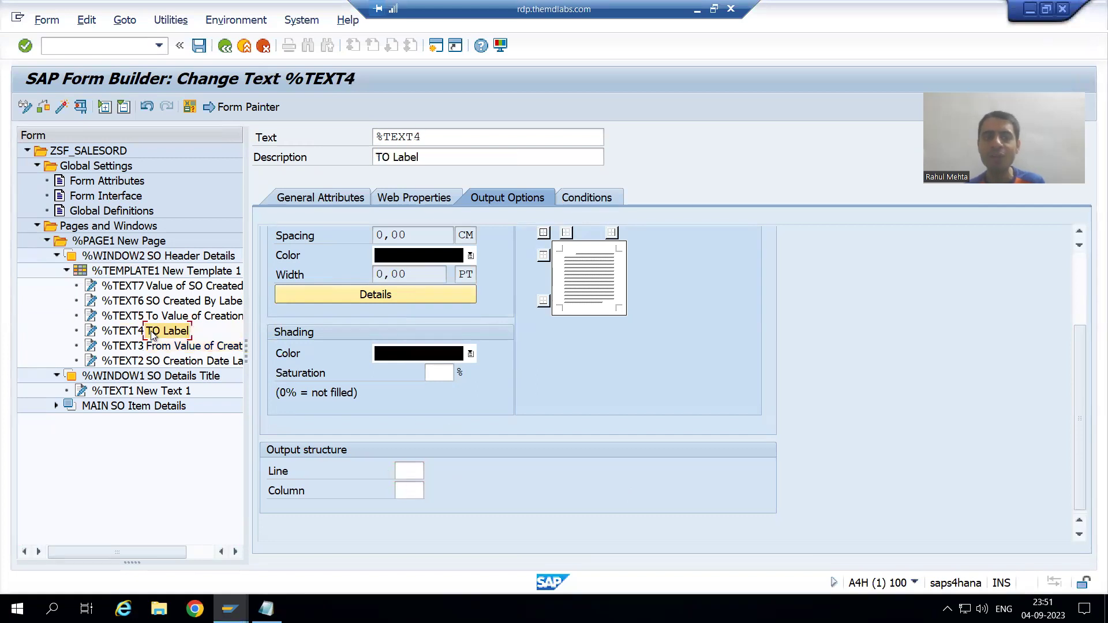
pyautogui.hotkey('alt', 'Tab')
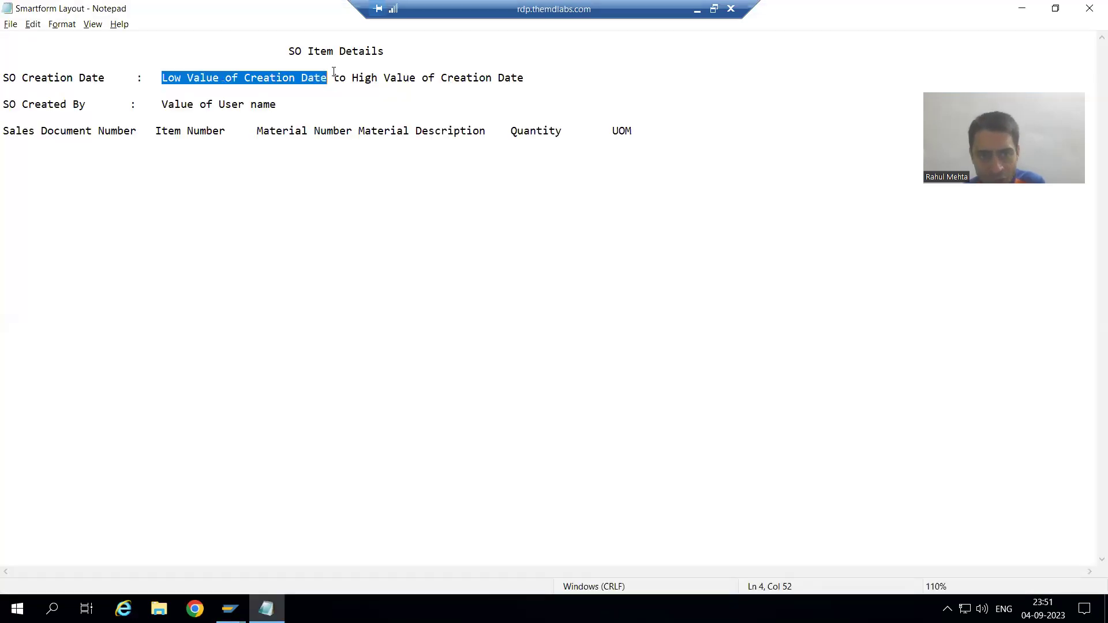
pyautogui.click(334, 74)
pyautogui.doubleClick(343, 77)
pyautogui.hotkey('alt', 'Tab')
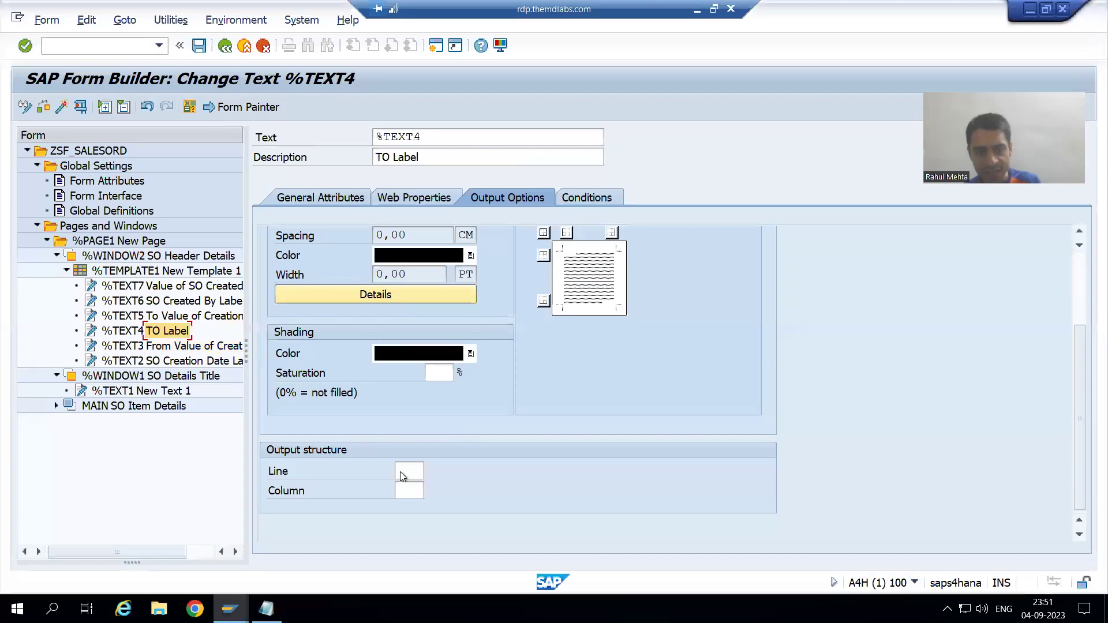
pyautogui.click(405, 472)
pyautogui.write('1')
pyautogui.click(416, 494)
pyautogui.write('3')
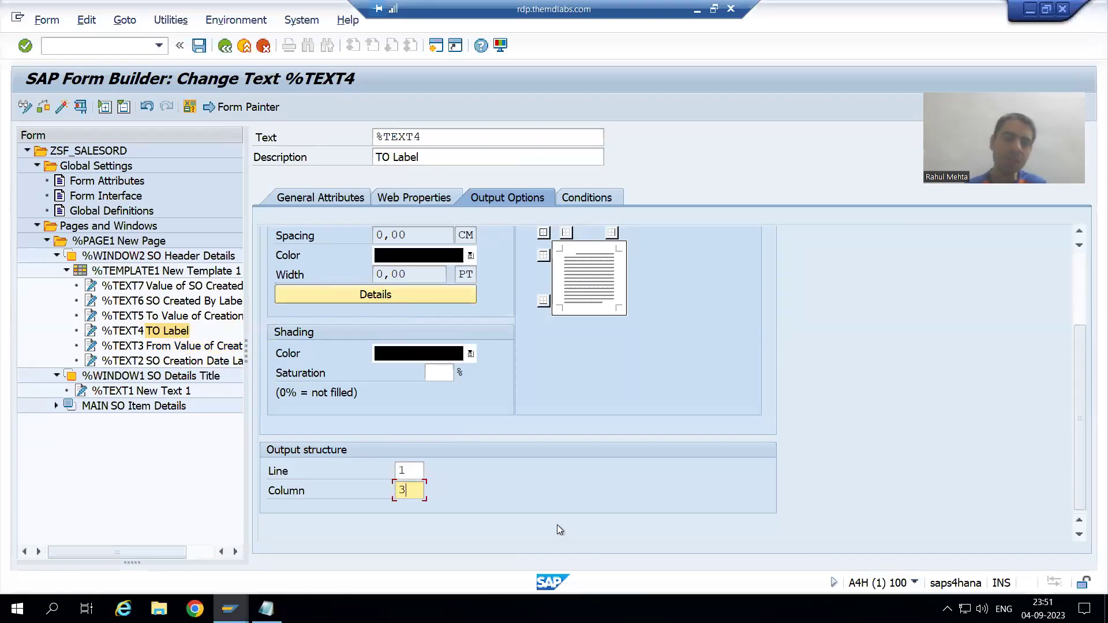
# Step: Place the To Value of Creation Date text at line 1, column 4
pyautogui.hotkey('alt', 'Tab')
pyautogui.moveTo(352, 78); pyautogui.dragTo(530, 78)
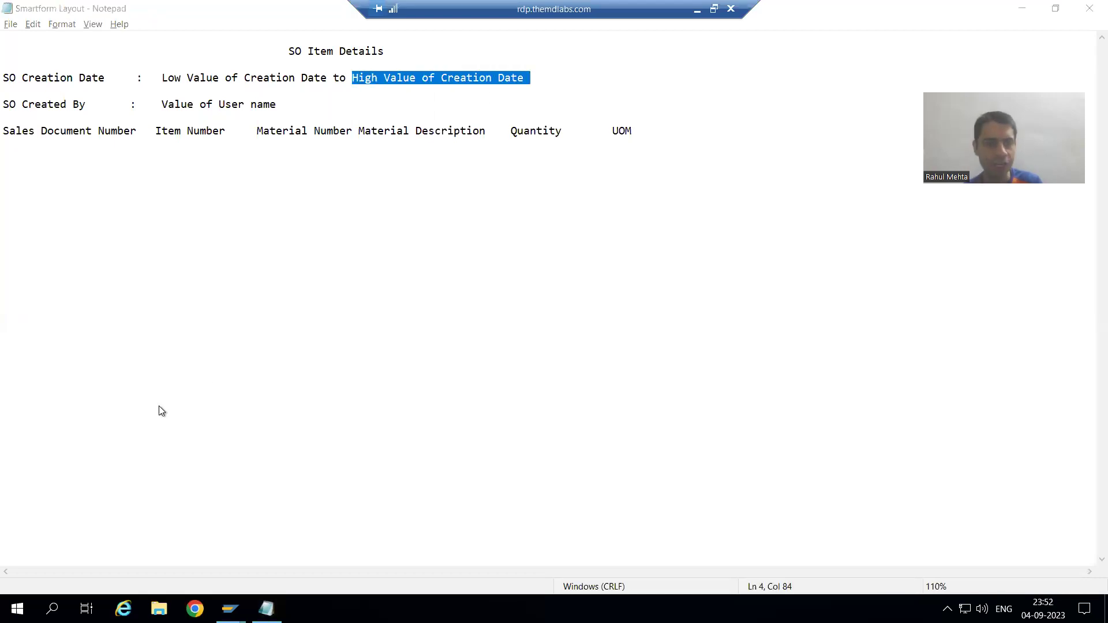
pyautogui.hotkey('alt', 'Tab')
pyautogui.click(152, 318)
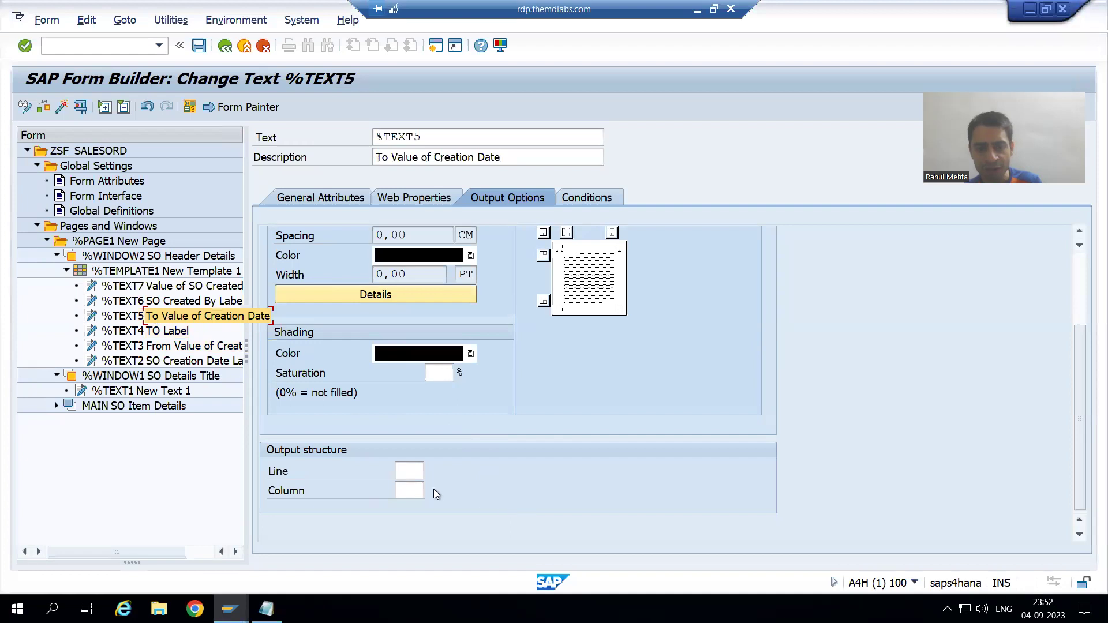
pyautogui.click(406, 468)
pyautogui.write('1')
pyautogui.click(407, 490)
pyautogui.write('4')
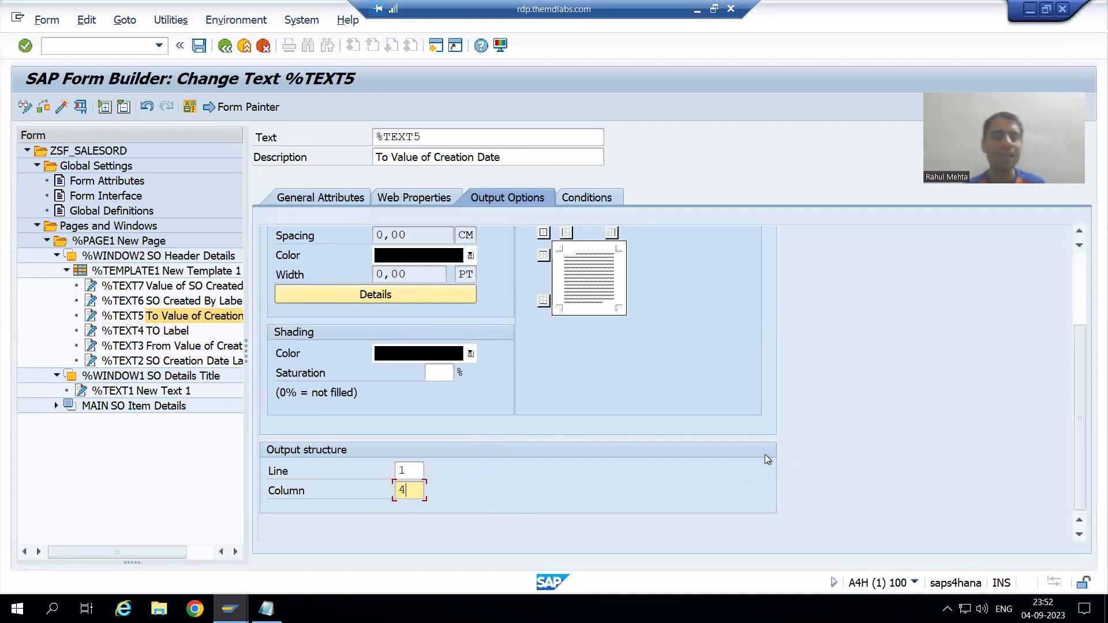
# Step: Place the SO Created By Label text at line 2, column 1
pyautogui.hotkey('alt', 'Tab')
pyautogui.moveTo(3, 103); pyautogui.dragTo(89, 104)
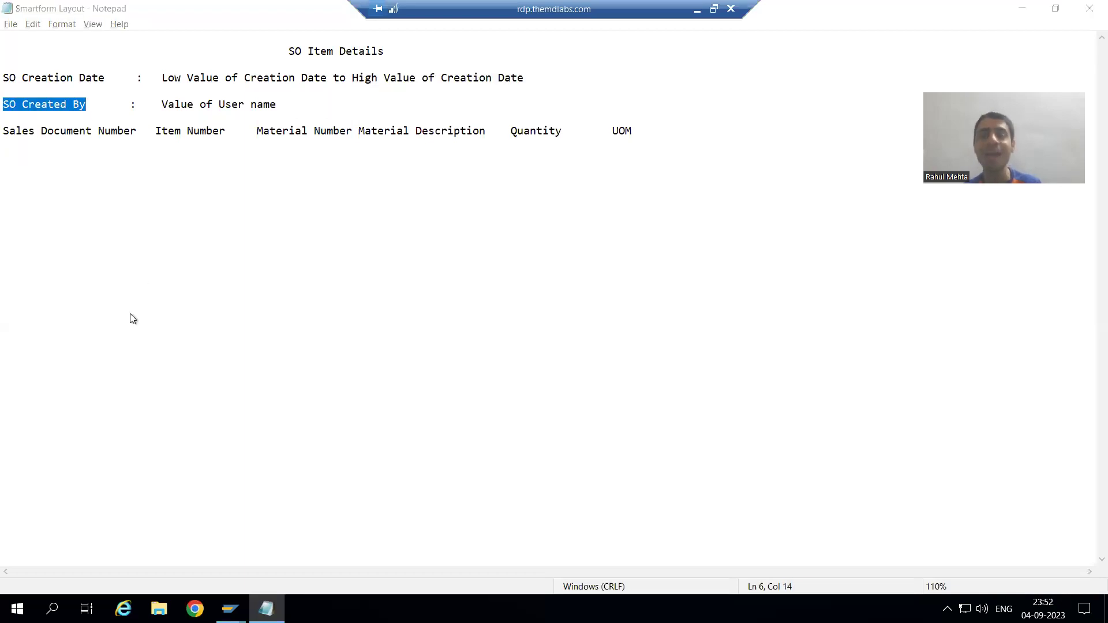
pyautogui.hotkey('alt', 'Tab')
pyautogui.click(127, 302)
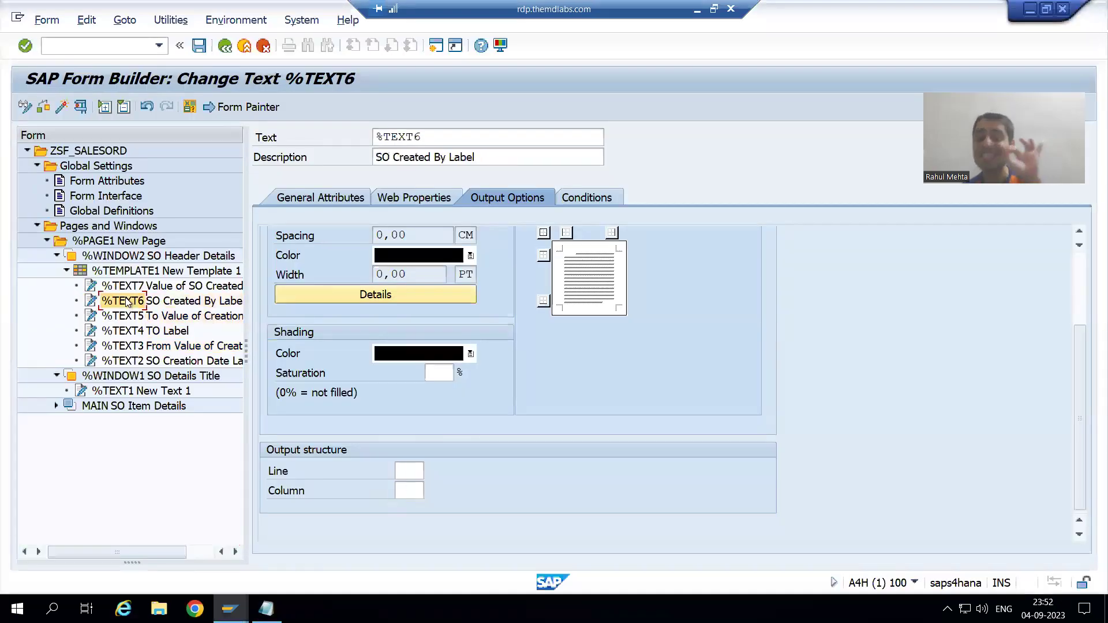
pyautogui.click(411, 473)
pyautogui.write('2')
pyautogui.click(415, 492)
pyautogui.write('1')
# Step: Place the Value of SO Created By text at line 2, column 2
pyautogui.hotkey('alt', 'Tab')
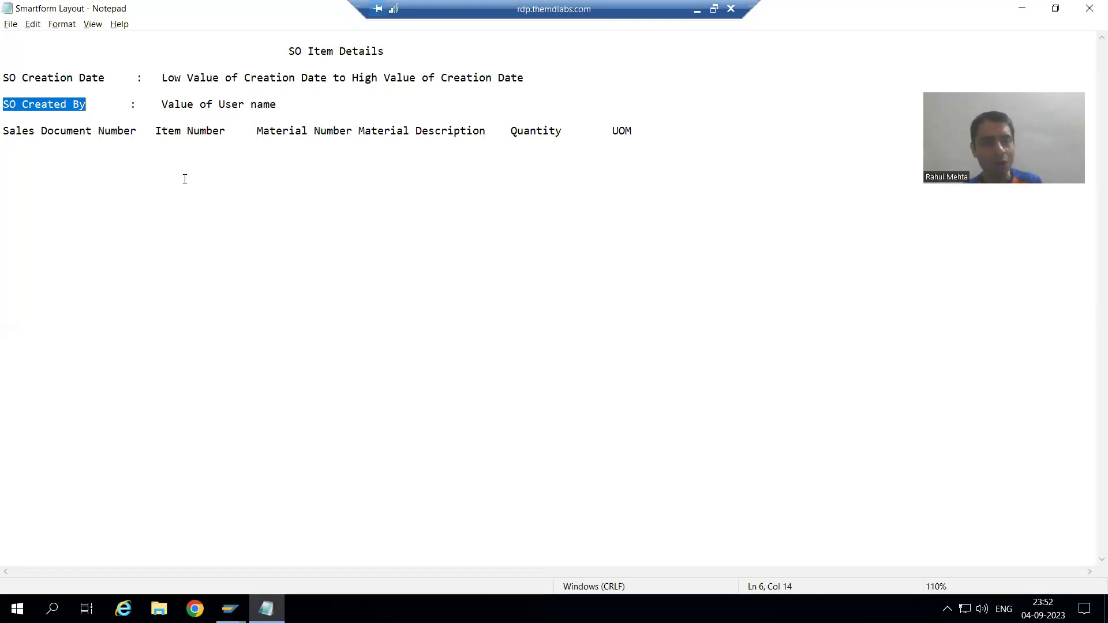
pyautogui.moveTo(161, 105); pyautogui.dragTo(277, 105)
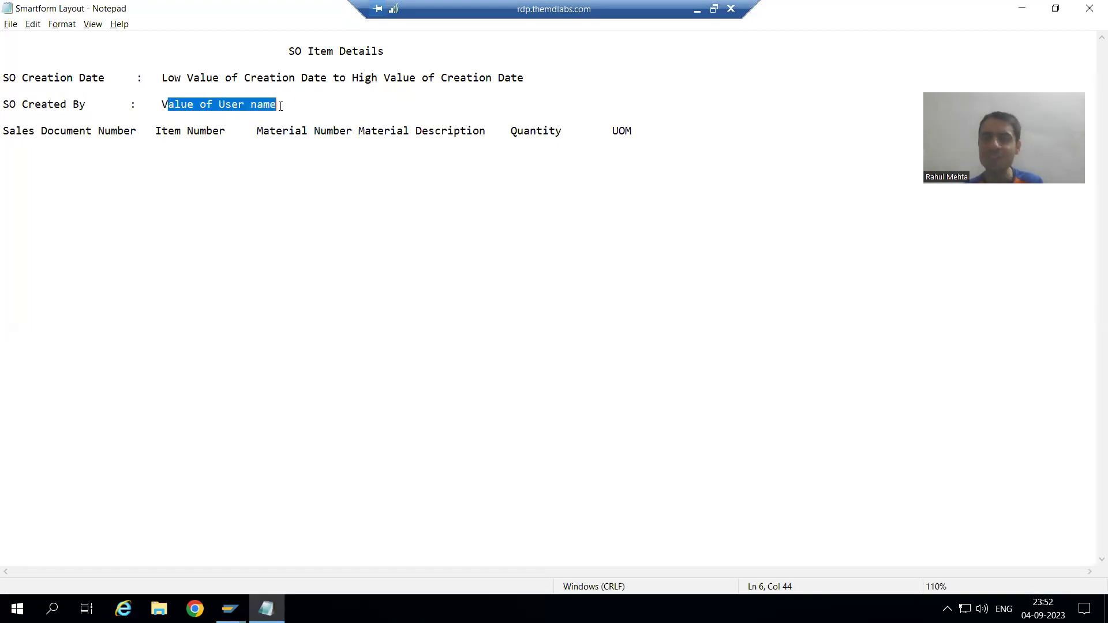
pyautogui.hotkey('alt', 'Tab')
pyautogui.click(143, 287)
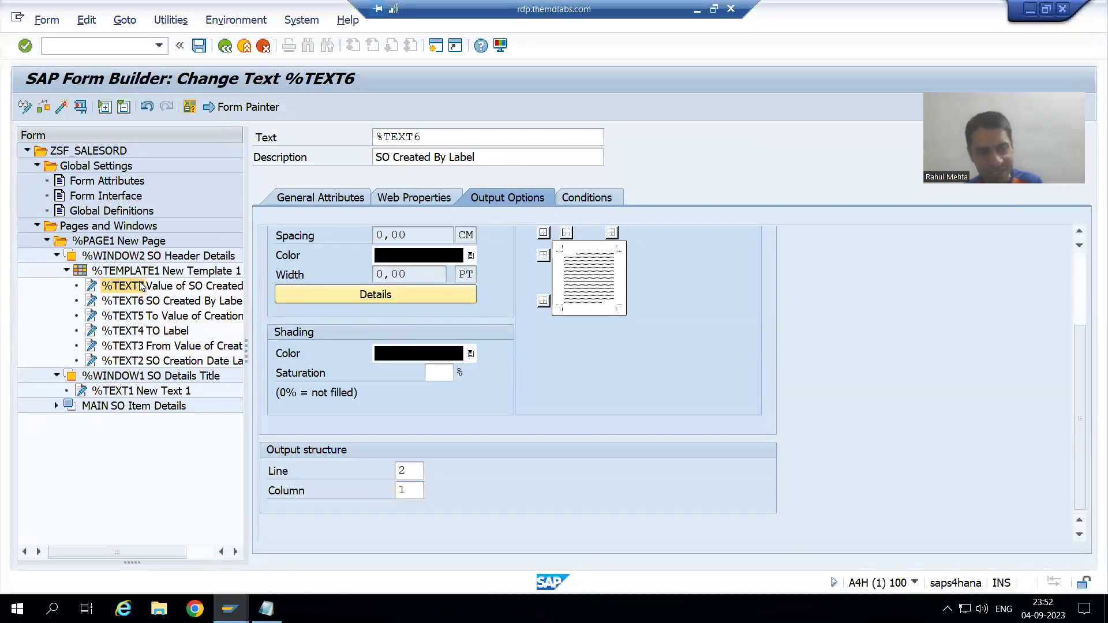
pyautogui.click(412, 477)
pyautogui.write('2')
pyautogui.press('Tab')
pyautogui.write('2')
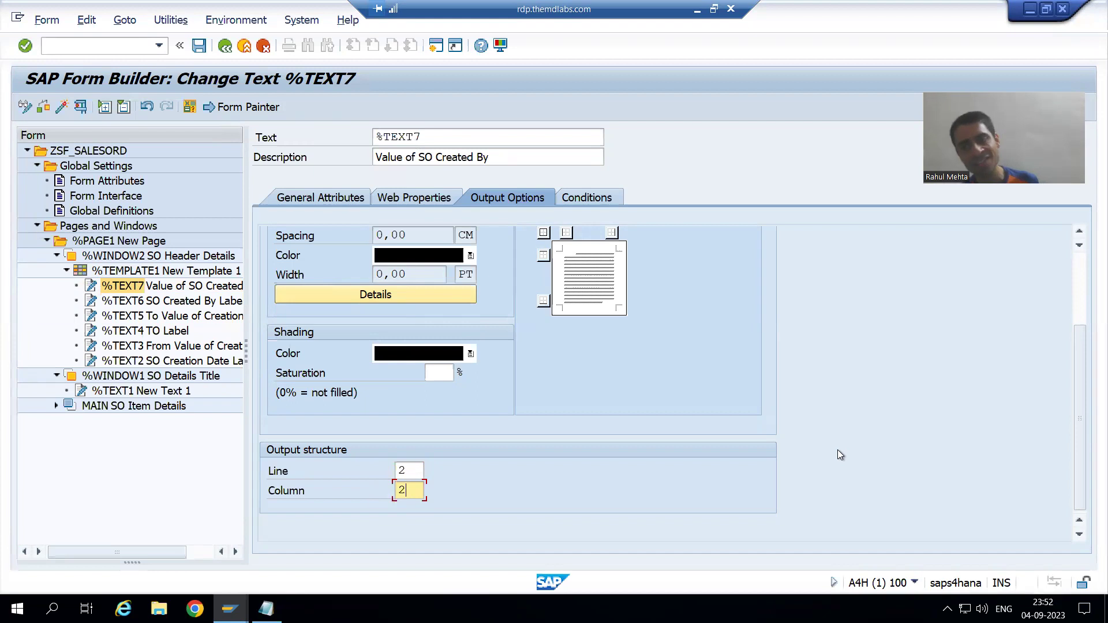
# Step: Open the %TEXT2 text in the line-based editor instead of the Word-based editor
pyautogui.click(150, 362)
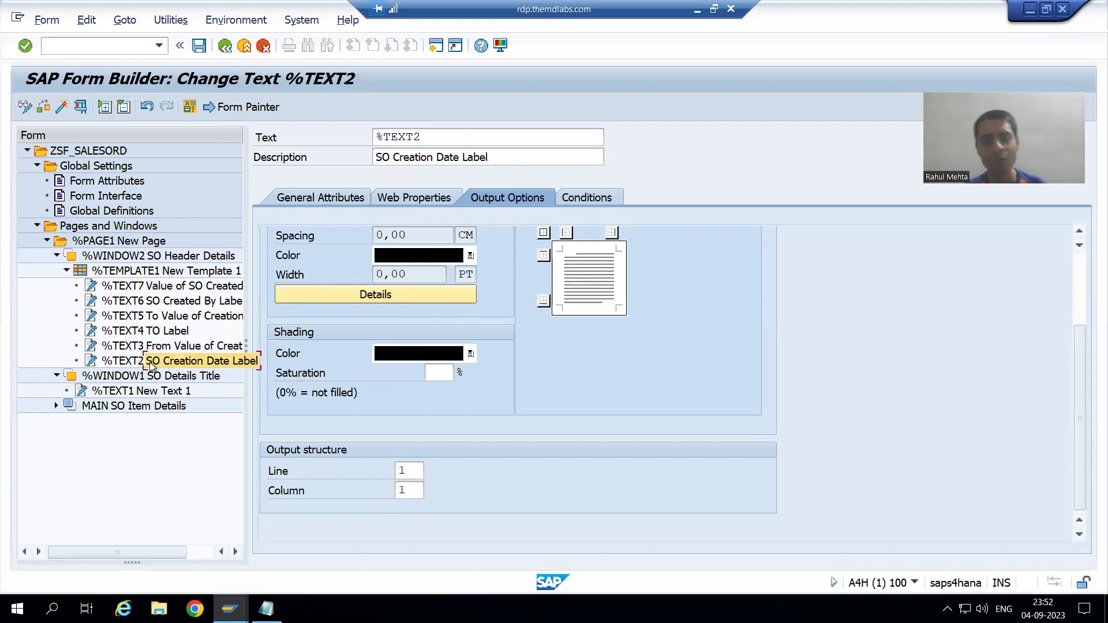
pyautogui.click(309, 199)
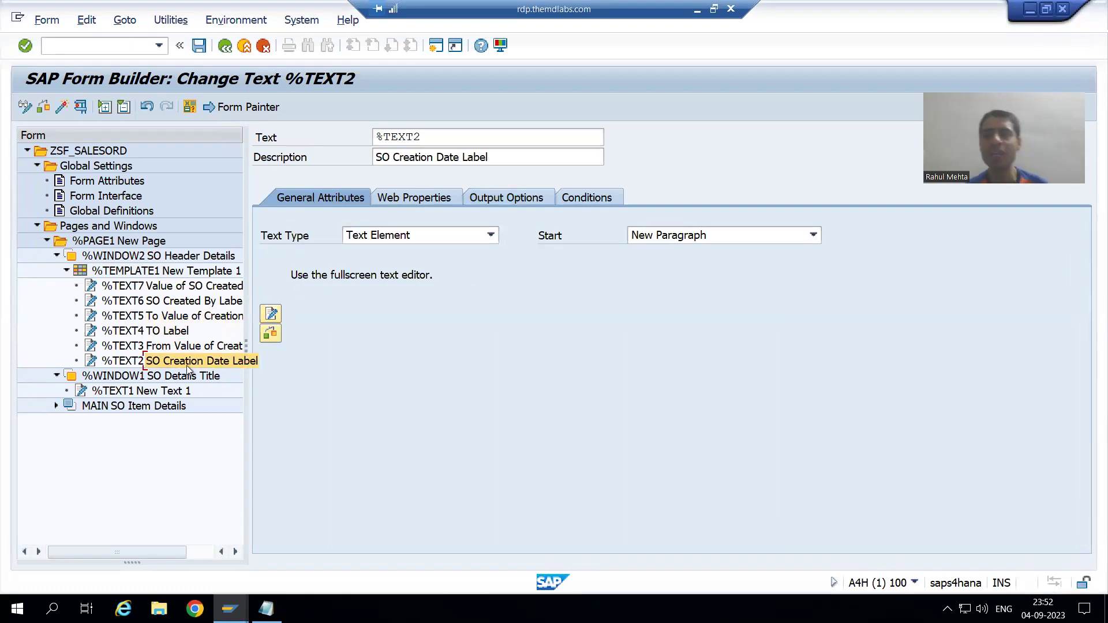
pyautogui.click(270, 314)
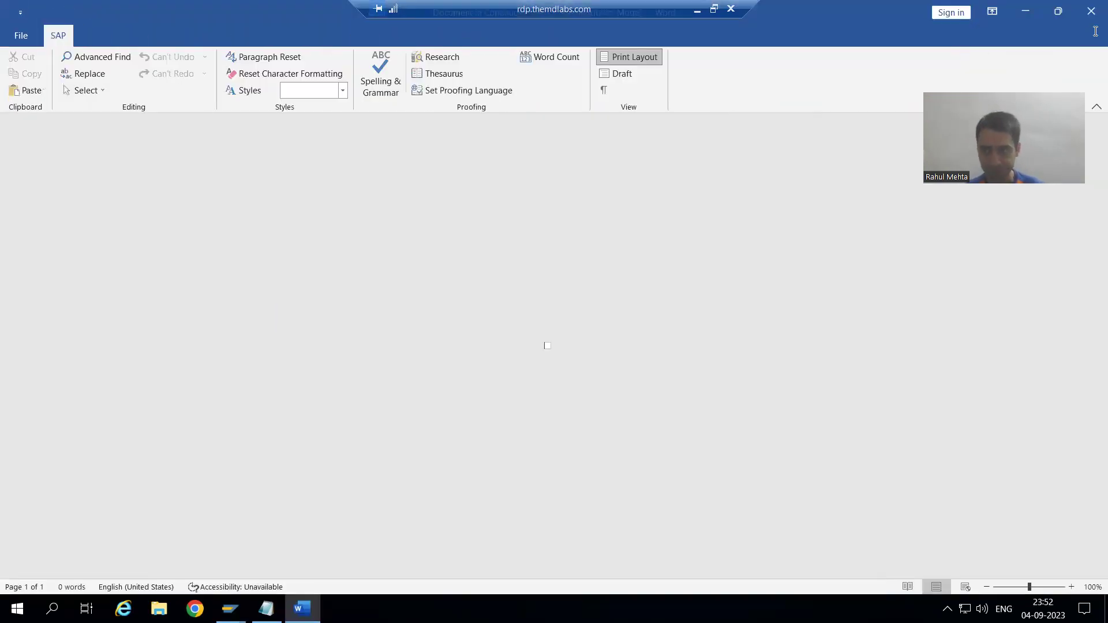
pyautogui.click(1087, 16)
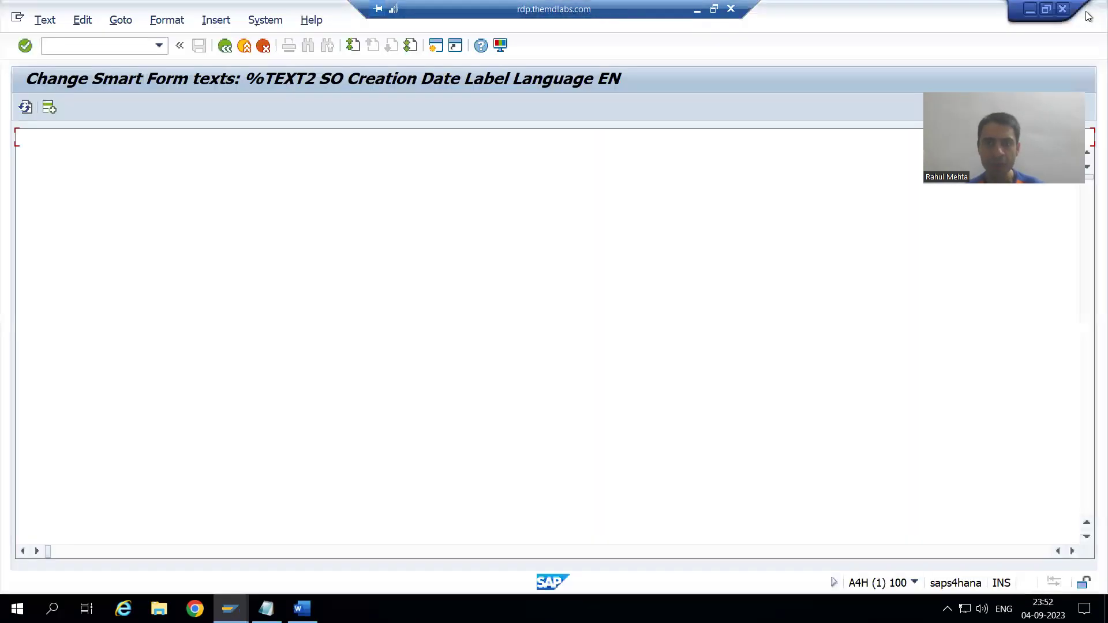
pyautogui.click(123, 21)
pyautogui.click(128, 61)
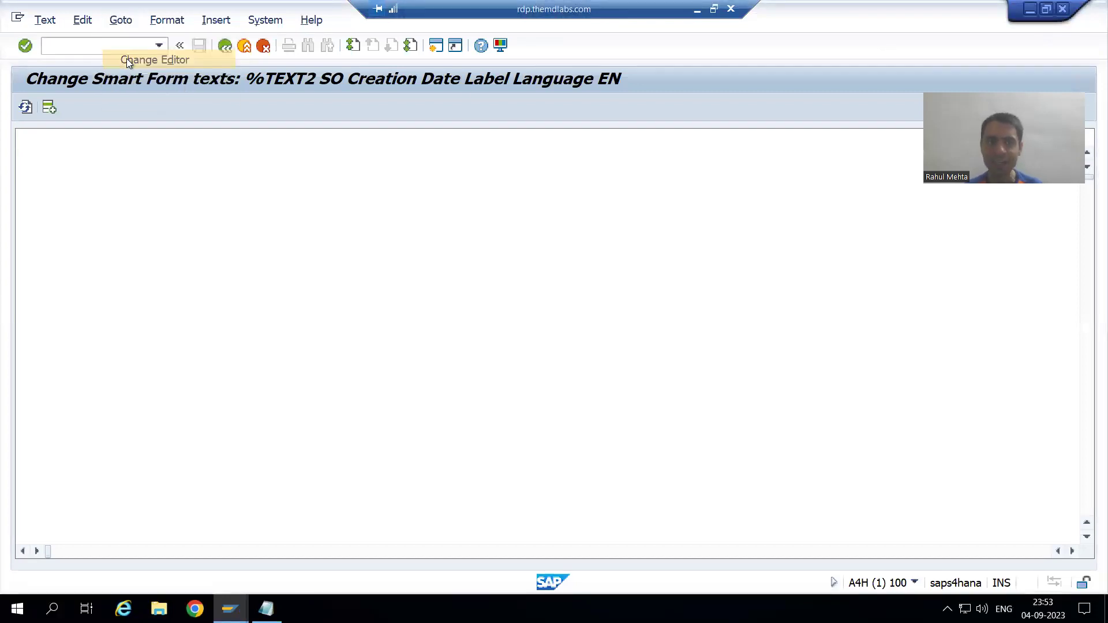
# Step: Enter 'SO Creation Date:' as the text content and return to the Form Builder
pyautogui.hotkey('alt', 'Tab')
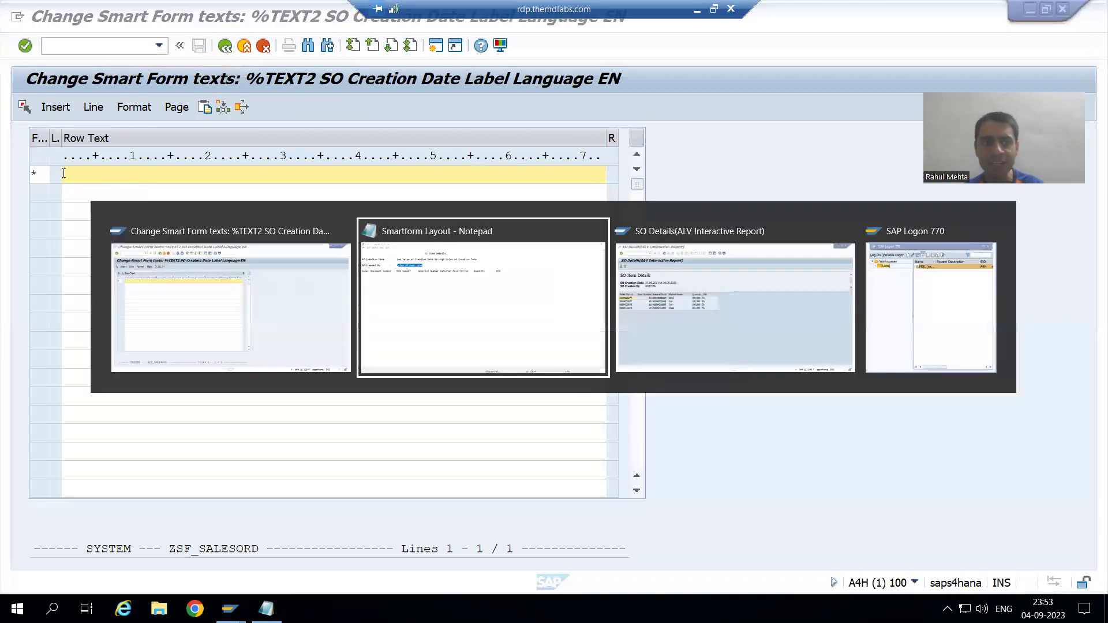
pyautogui.moveTo(3, 78); pyautogui.dragTo(109, 78)
pyautogui.hotkey('ctrl', 'c')
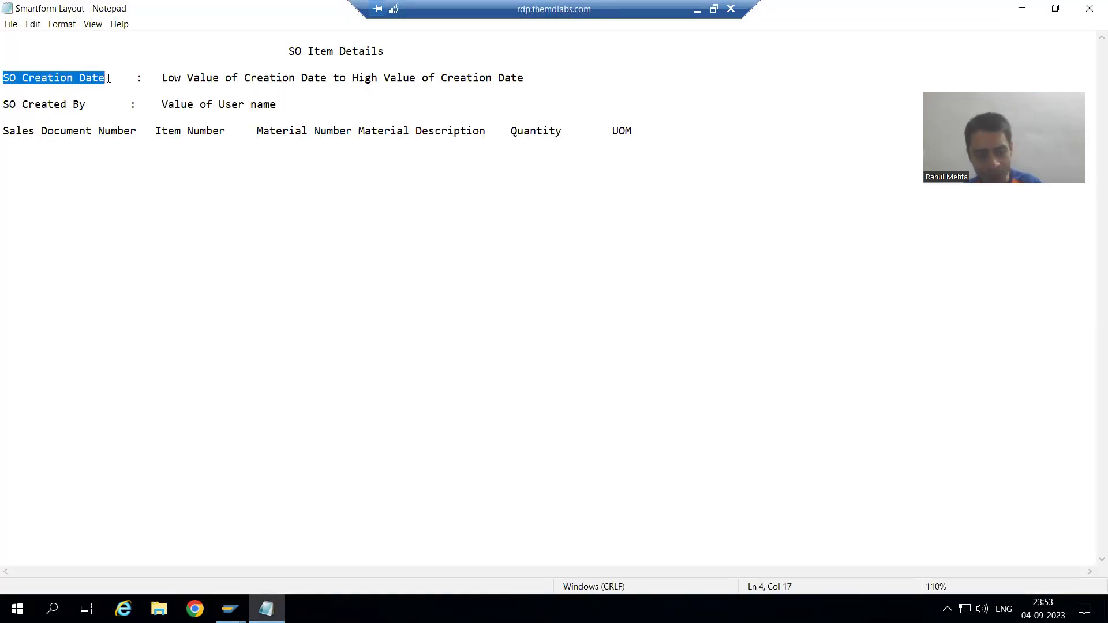
pyautogui.hotkey('alt', 'Tab')
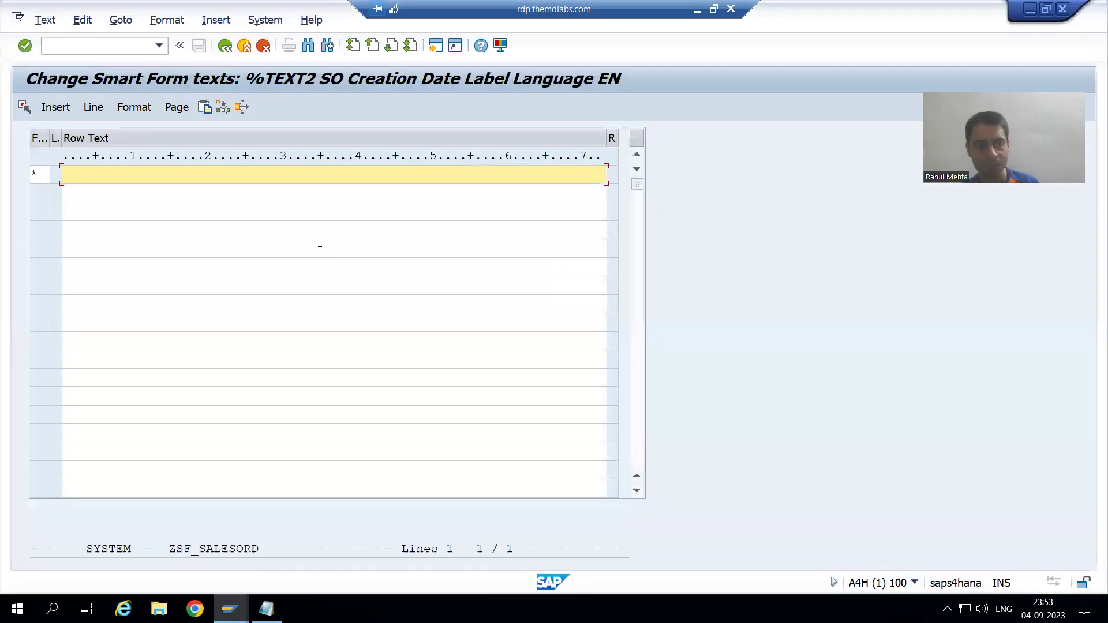
pyautogui.hotkey('ctrl', 'v')
pyautogui.write(':')
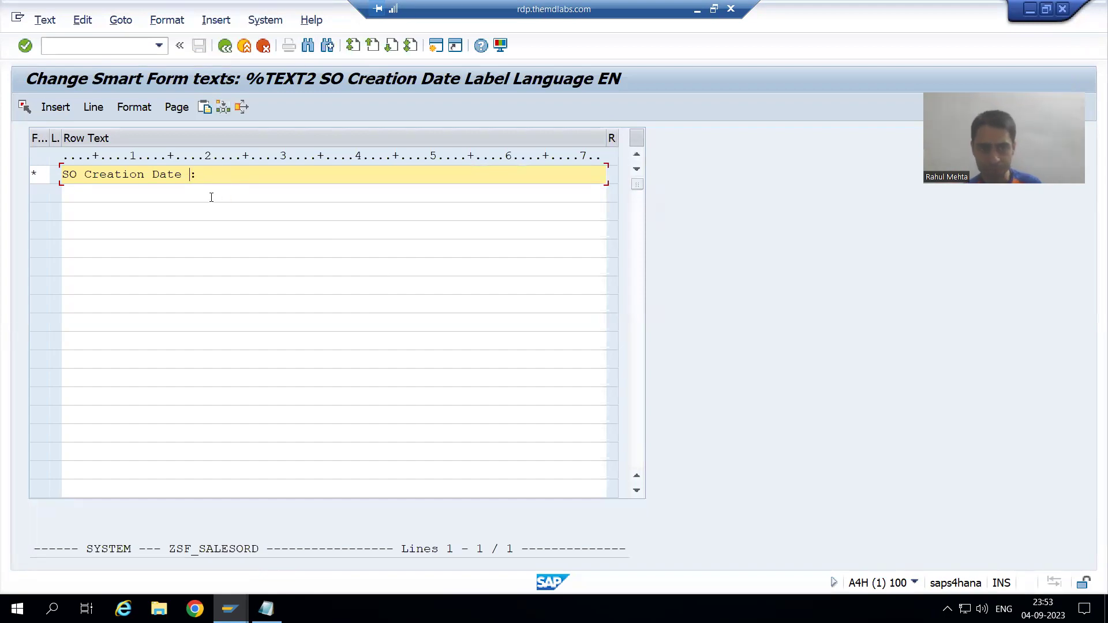
pyautogui.press('BackSpace')
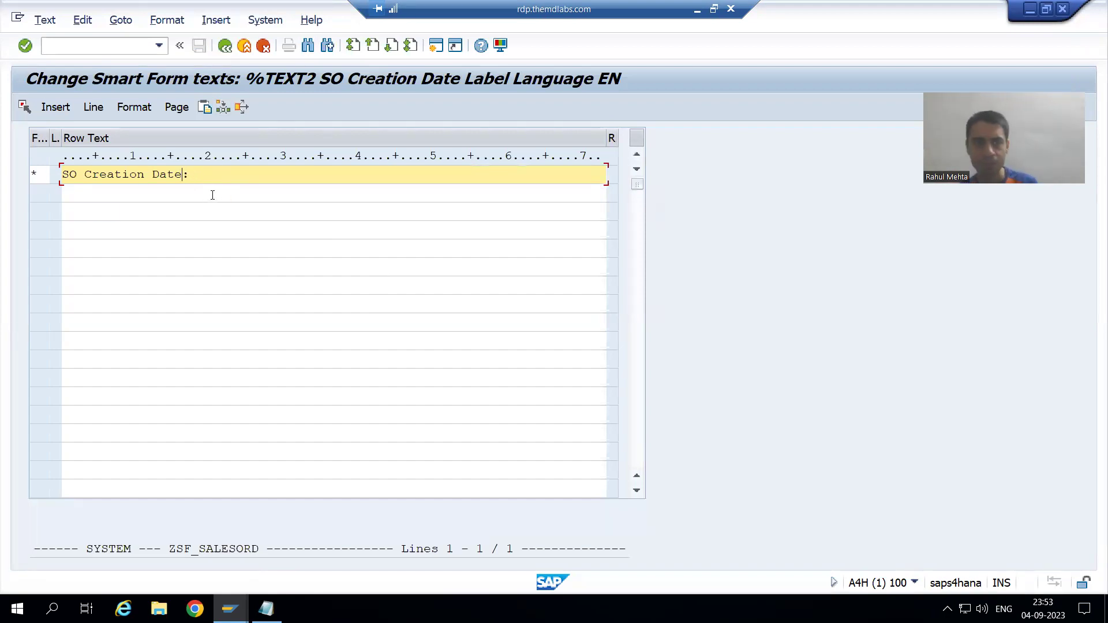
pyautogui.click(225, 46)
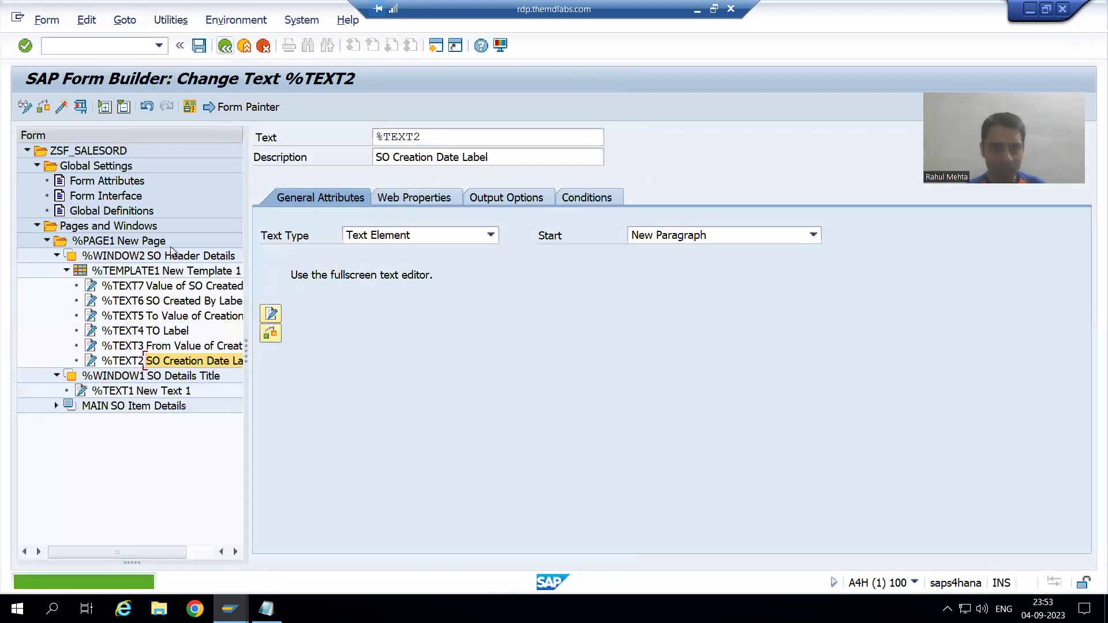
# Step: Select the %TEXT3 From Value of Creation Date node and find Low Value of Creation Date in the layout notes
pyautogui.click(181, 348)
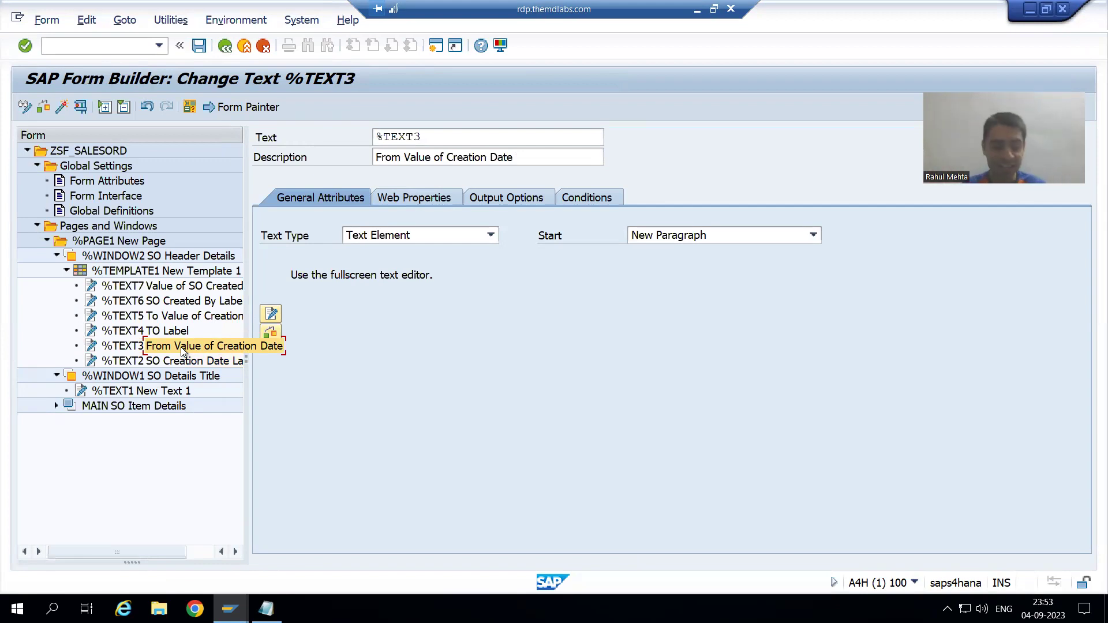
pyautogui.hotkey('alt', 'Tab')
pyautogui.moveTo(162, 77); pyautogui.dragTo(326, 77)
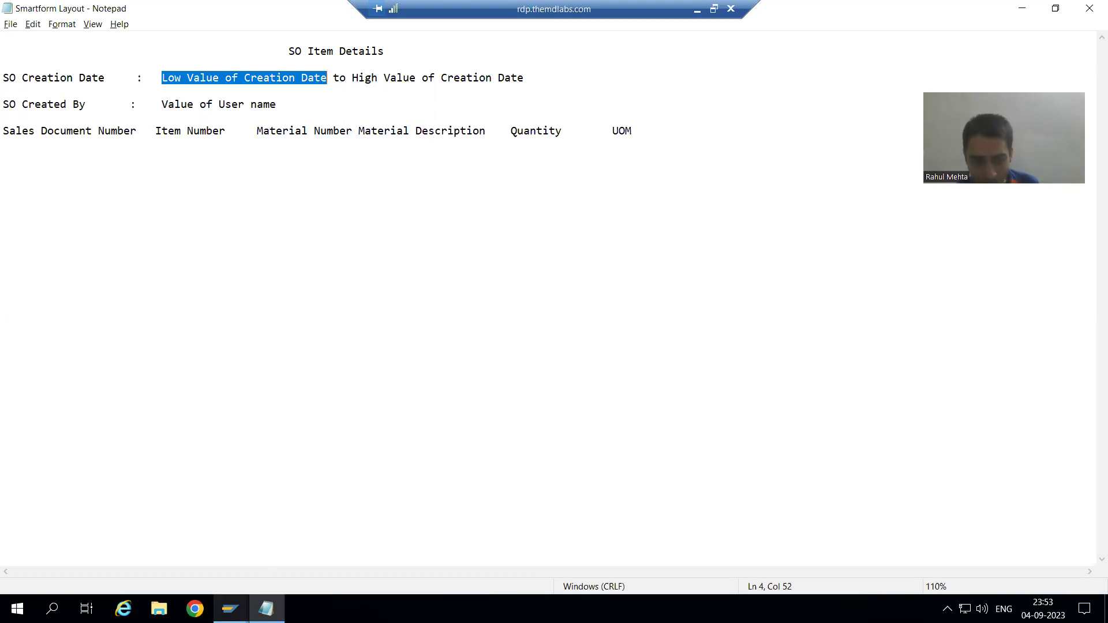
# Step: Check the low creation date 23.08.2023 in the SO Details report, then return via the notes
pyautogui.moveTo(231, 609)
pyautogui.click(393, 569)
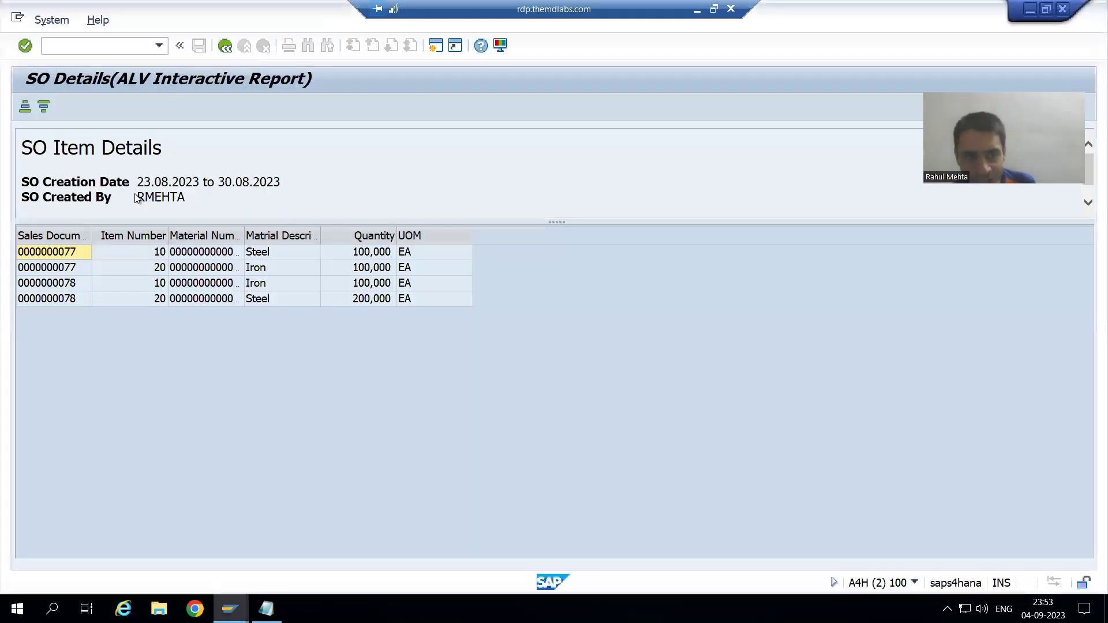
pyautogui.moveTo(140, 183); pyautogui.dragTo(199, 184)
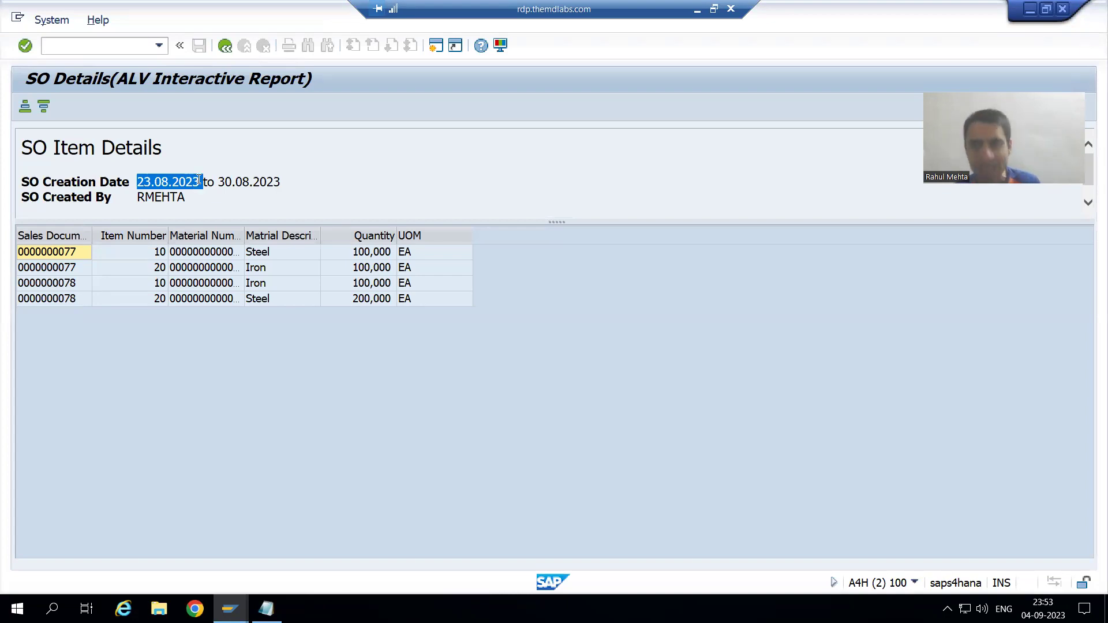
pyautogui.hotkey('alt', 'Tab')
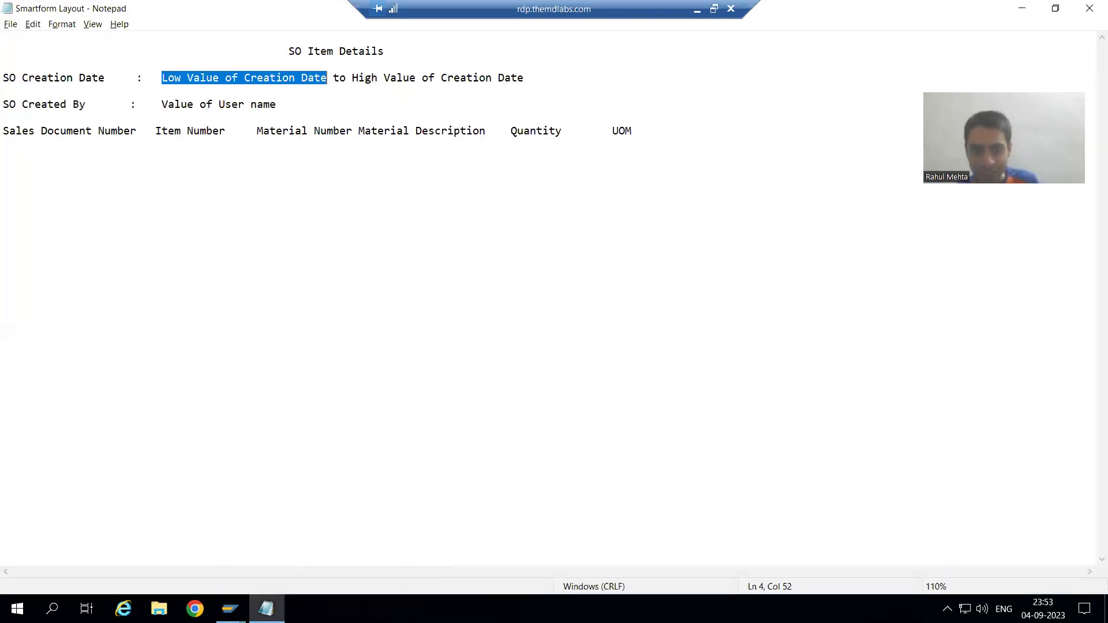
pyautogui.click(230, 609)
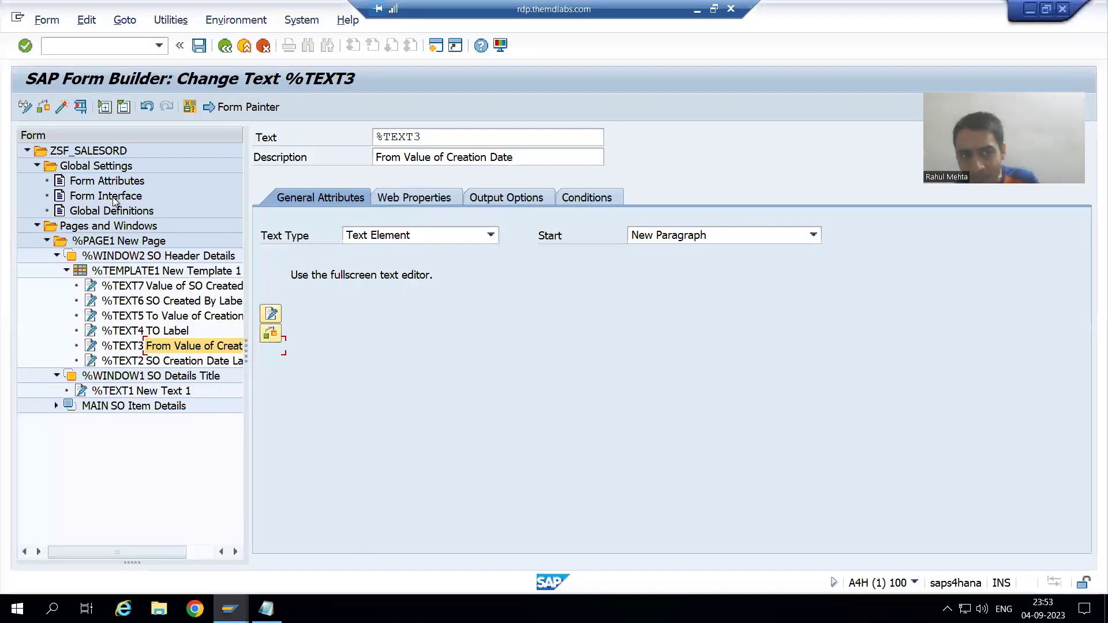
# Step: Show the Form Interface import parameters and start selecting the PERDAT_LOW name
pyautogui.click(112, 196)
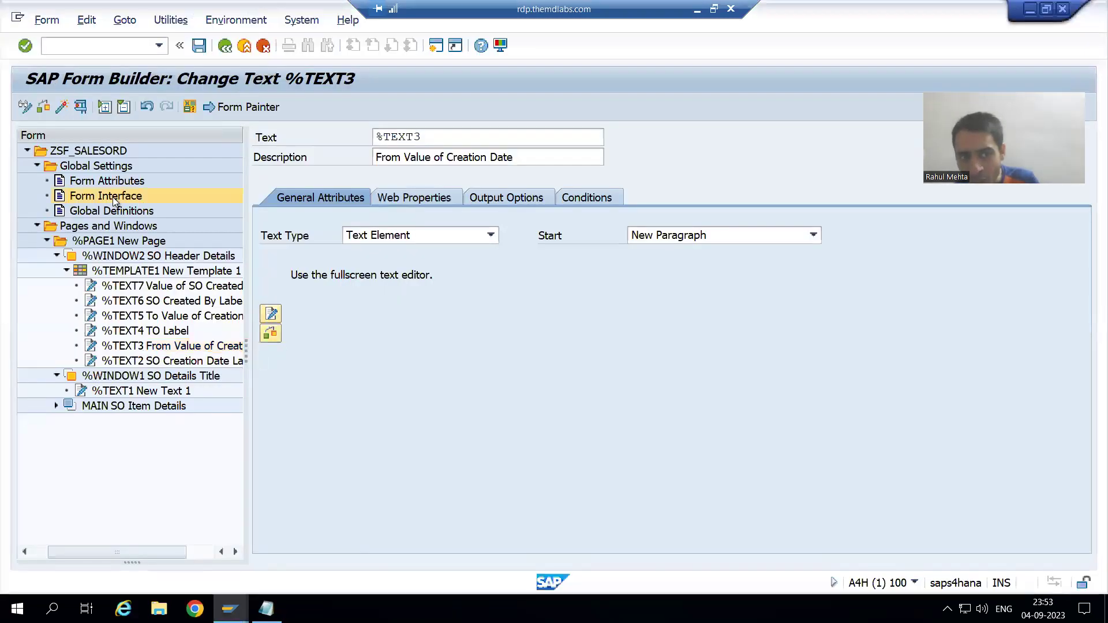
pyautogui.click(333, 441)
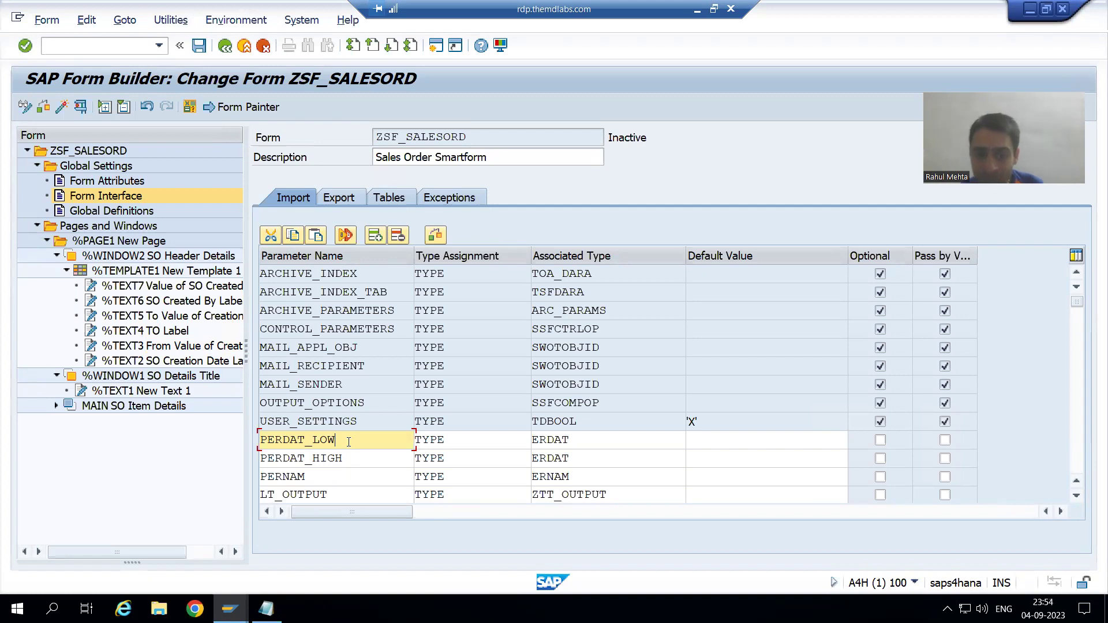
pyautogui.hotkey('shift', 'Left')
pyautogui.hotkey('shift', 'Left')
pyautogui.hotkey('shift', 'Left')
pyautogui.hotkey('shift', 'Left')
pyautogui.hotkey('shift', 'Left')
pyautogui.hotkey('shift', 'Left')
pyautogui.hotkey('shift', 'Left')
pyautogui.hotkey('shift', 'Left')
pyautogui.hotkey('shift', 'Left')
pyautogui.hotkey('shift', 'Left')
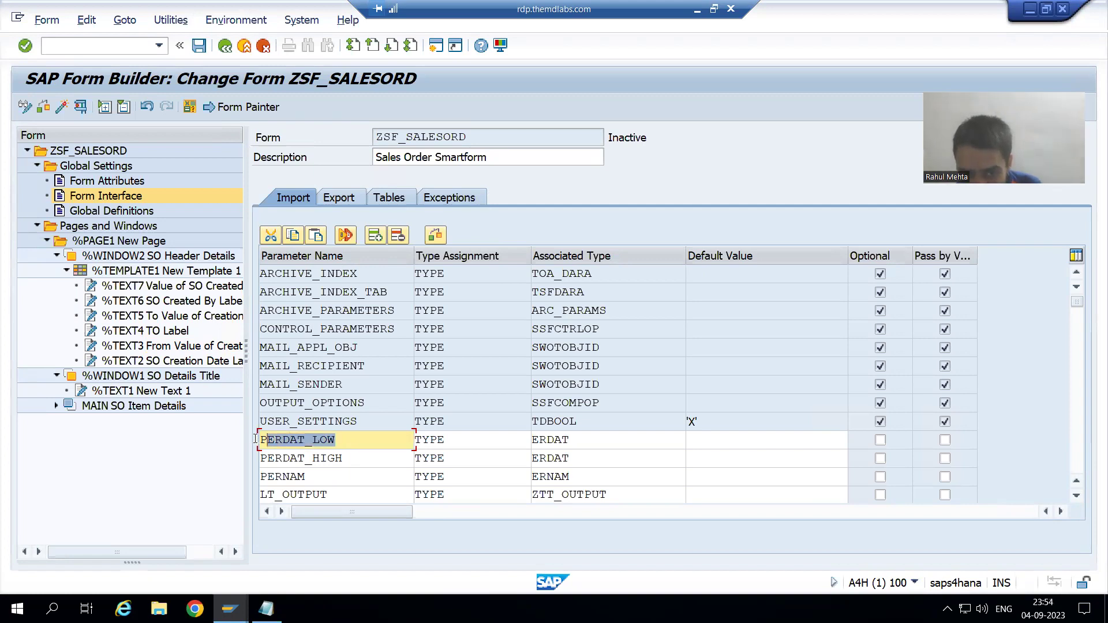
pyautogui.press('Left')
pyautogui.moveTo(334, 439); pyautogui.dragTo(261, 439)
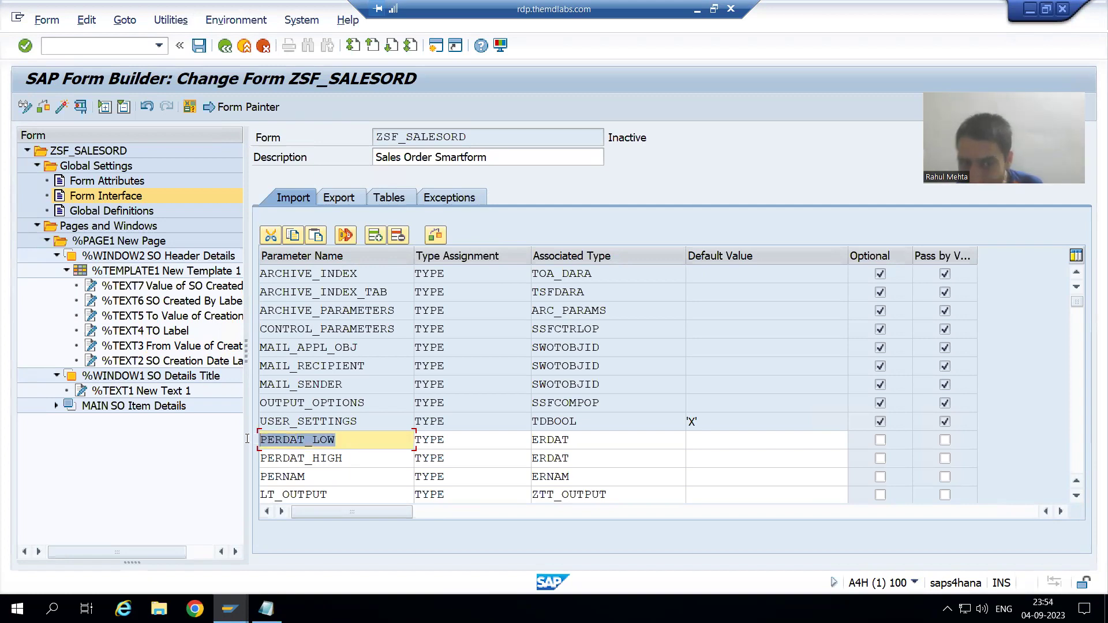
pyautogui.click(259, 439)
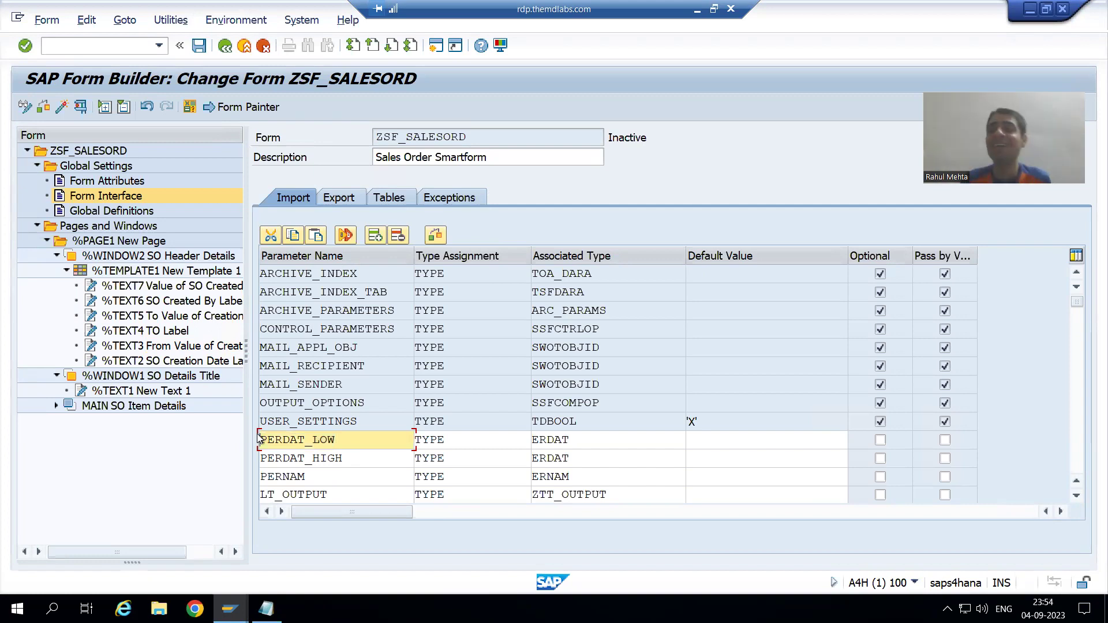
# Step: Select the PERDAT_LOW parameter name and copy it
pyautogui.moveTo(334, 439); pyautogui.dragTo(259, 439)
pyautogui.click(254, 443)
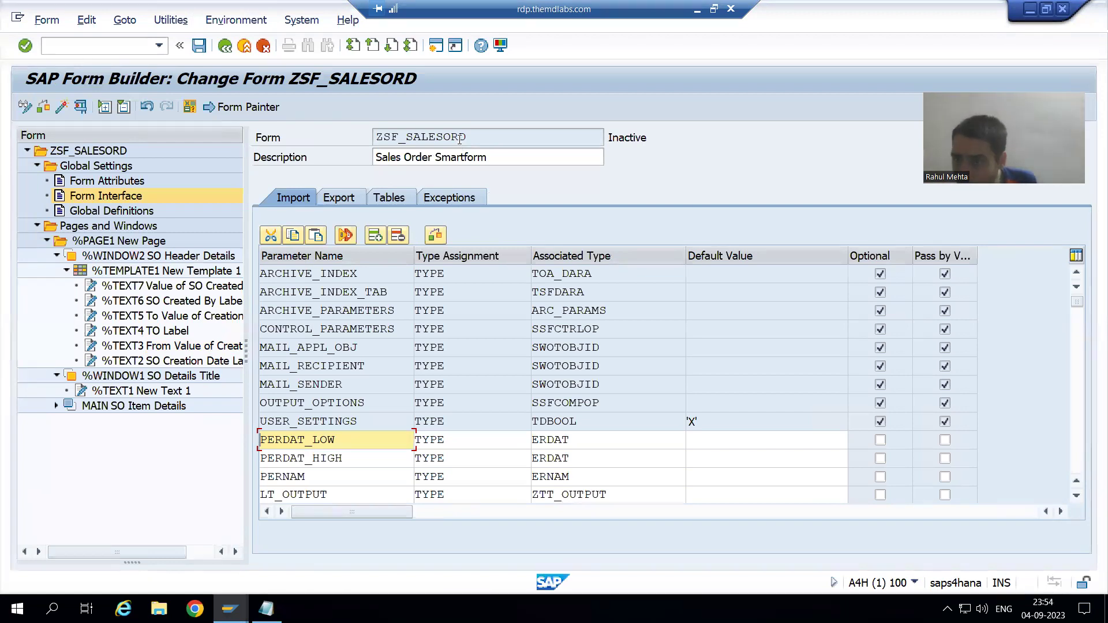
pyautogui.moveTo(338, 440); pyautogui.dragTo(260, 439)
pyautogui.click(342, 442)
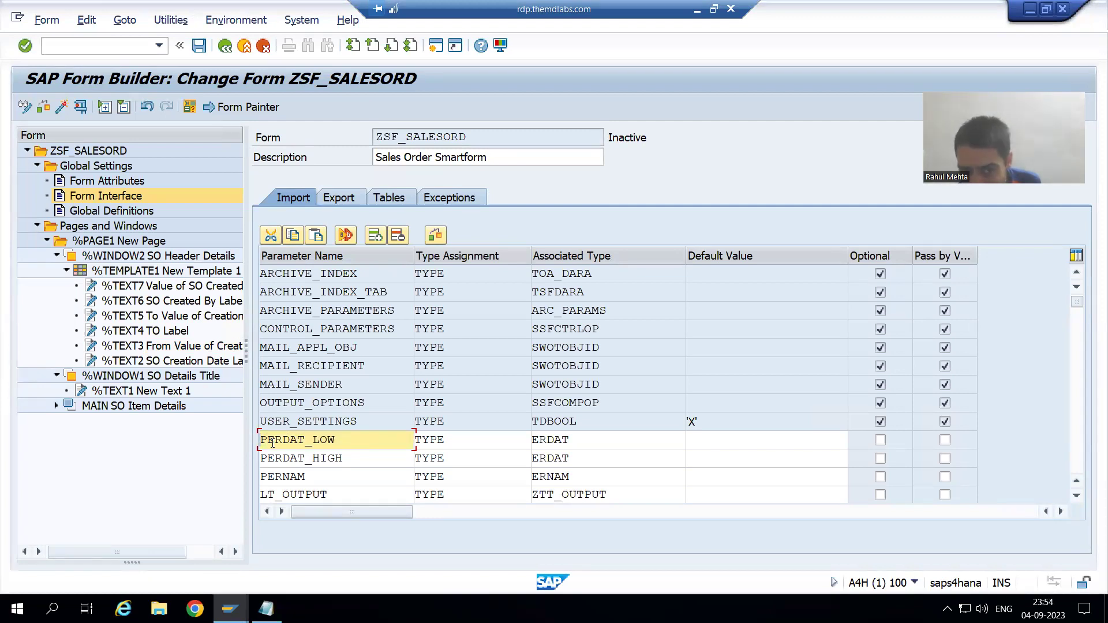
pyautogui.moveTo(336, 440); pyautogui.dragTo(243, 442)
pyautogui.hotkey('ctrl', 'c')
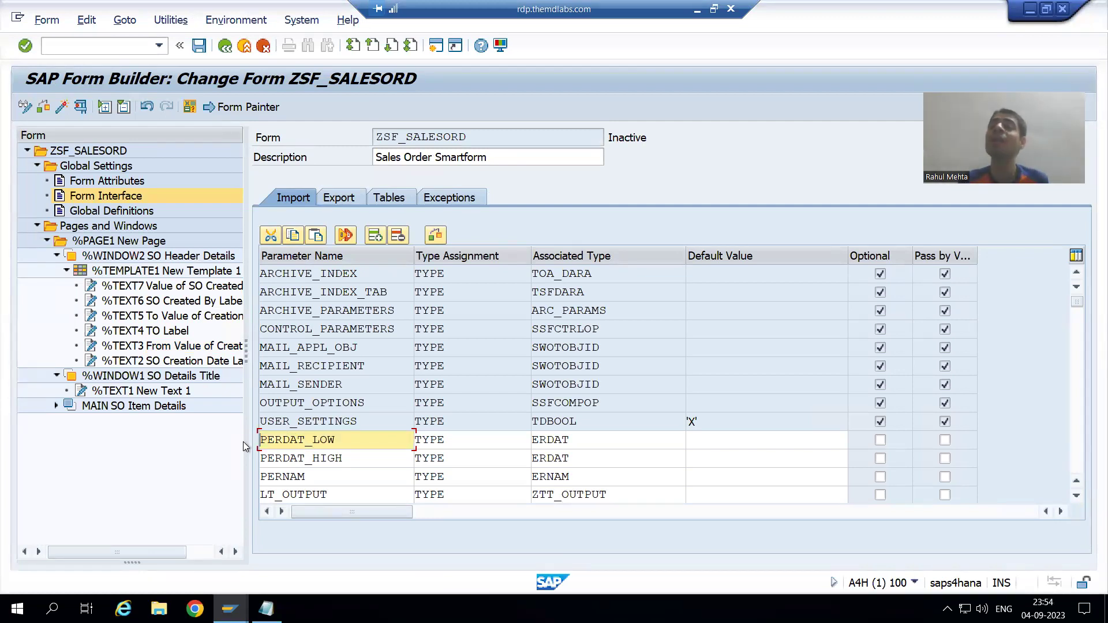
pyautogui.moveTo(282, 438); pyautogui.dragTo(248, 439)
pyautogui.hotkey('ctrl', 'c')
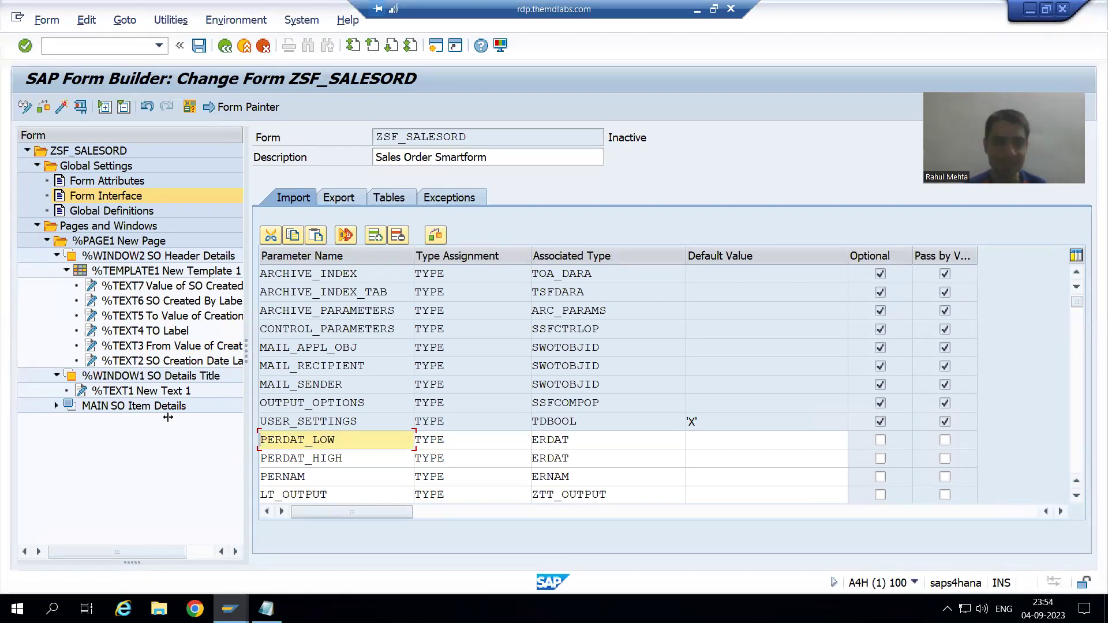
# Step: Open the %TEXT3 text in the line-based editor instead of the Word editor
pyautogui.click(156, 347)
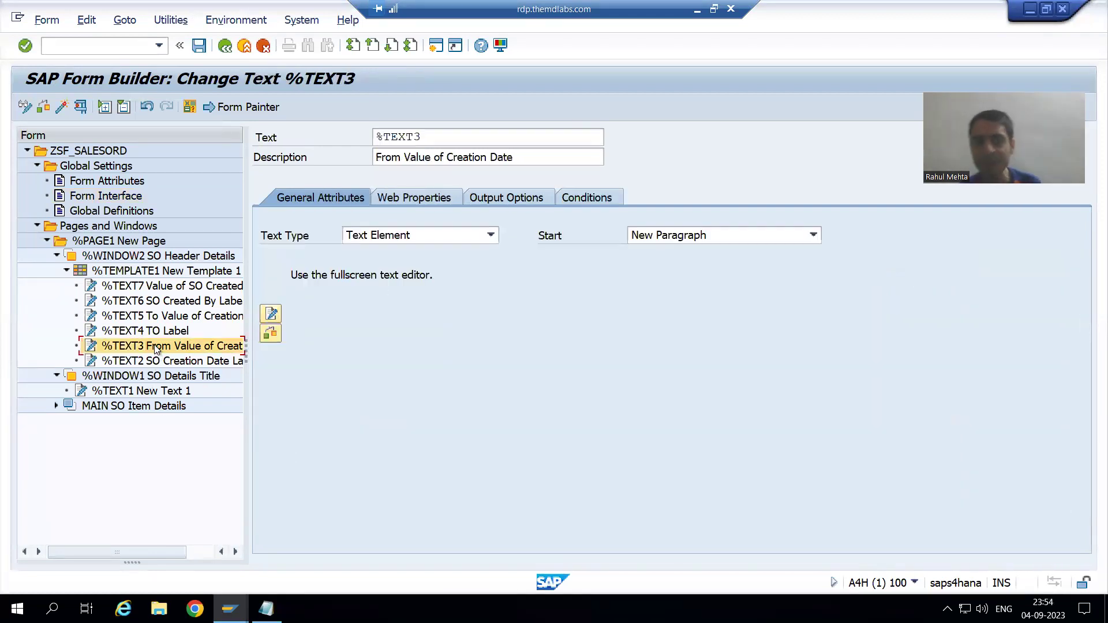
pyautogui.click(271, 314)
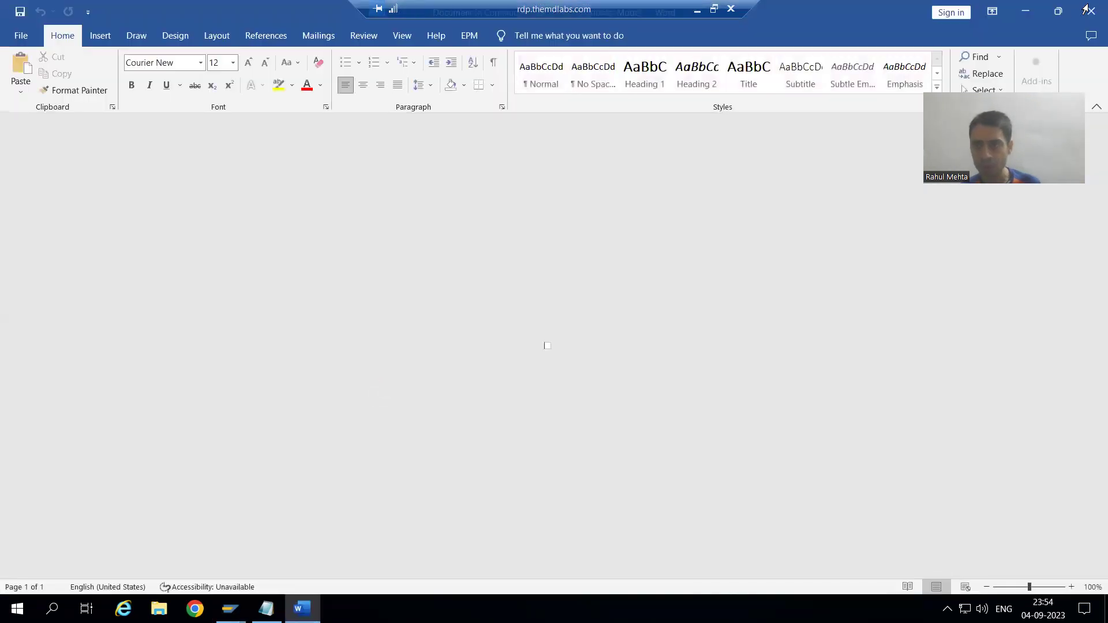
pyautogui.click(1090, 13)
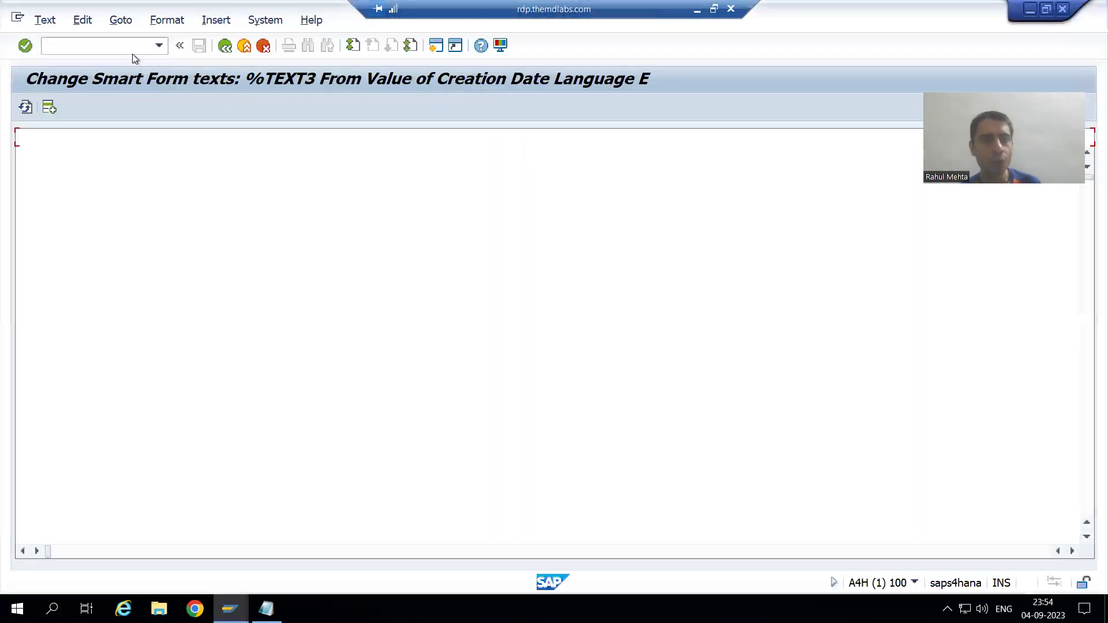
pyautogui.click(121, 22)
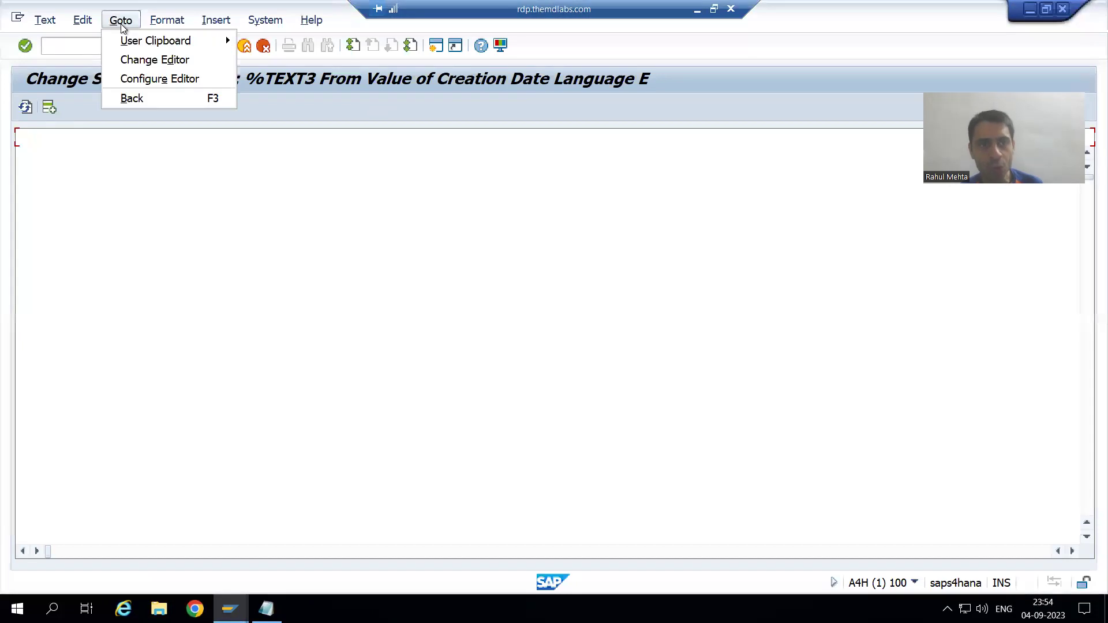
pyautogui.click(132, 60)
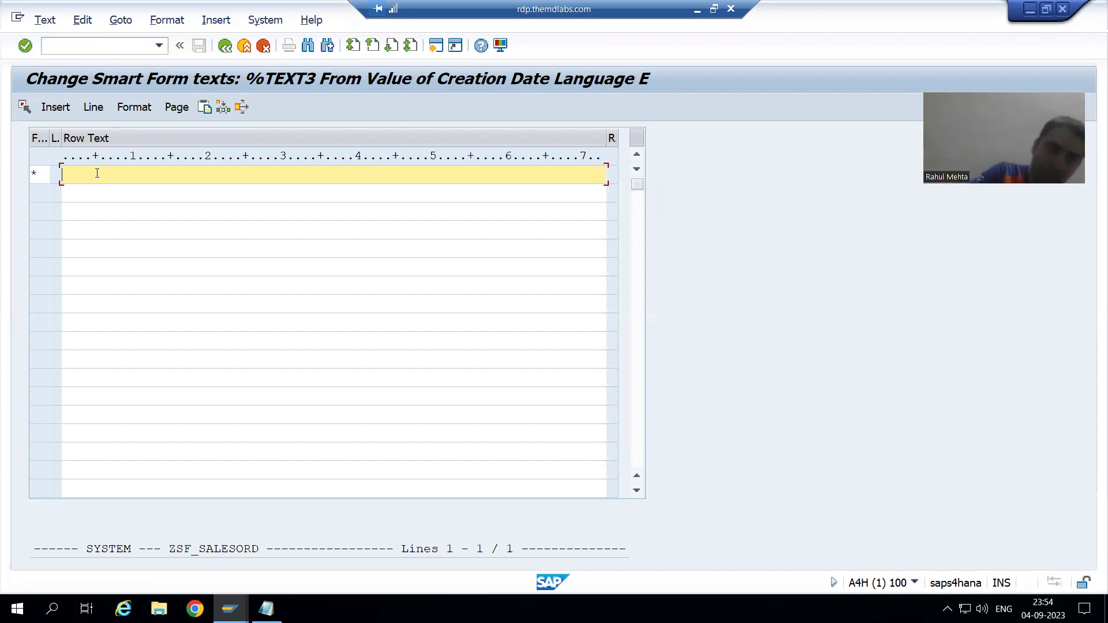
# Step: Enter &PERDAT_LOW& as the %TEXT3 text and apply it
pyautogui.write('&')
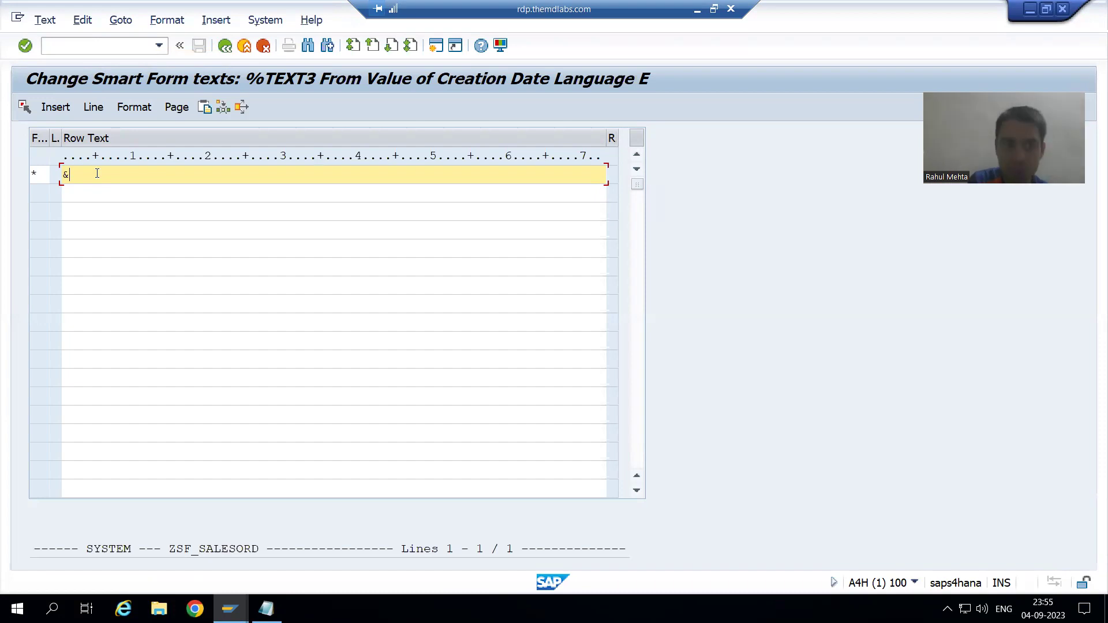
pyautogui.write('PERDAT_LOW')
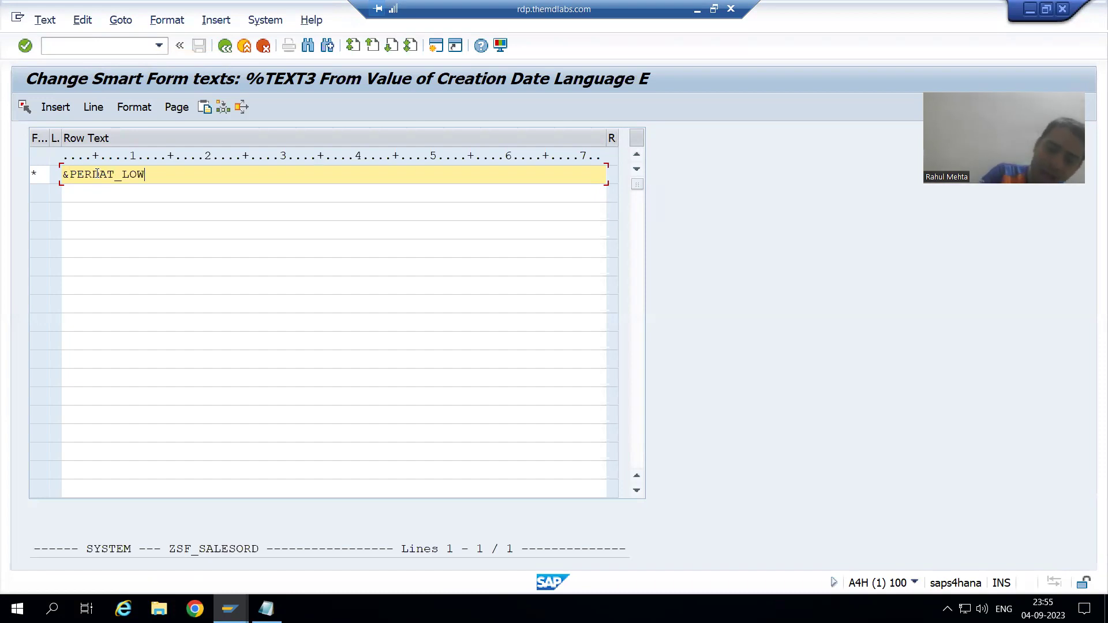
pyautogui.write('&')
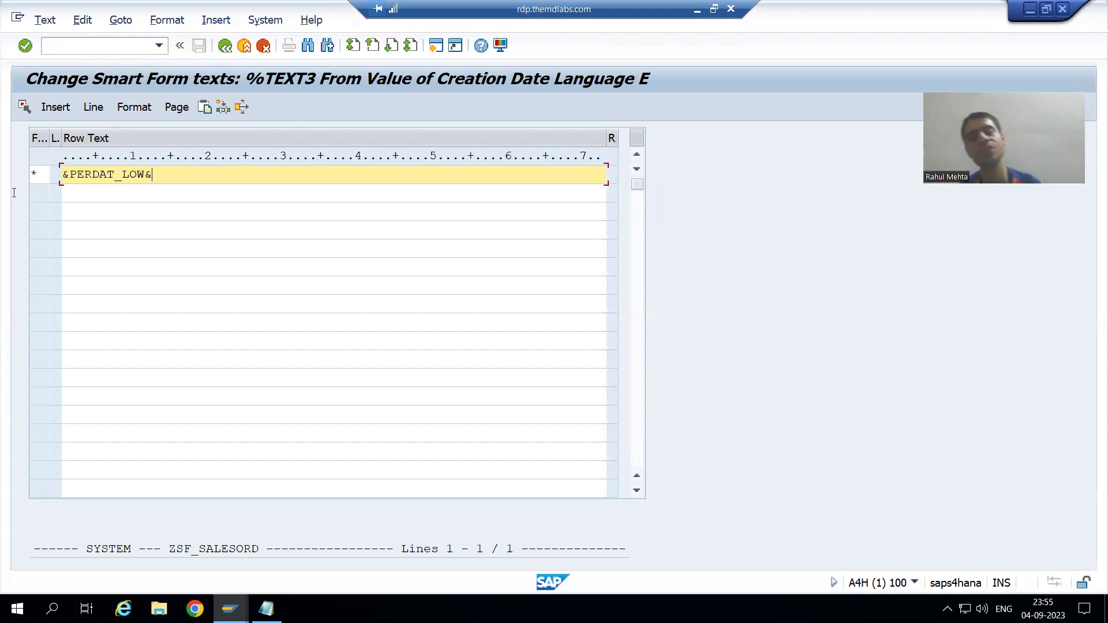
pyautogui.click(225, 46)
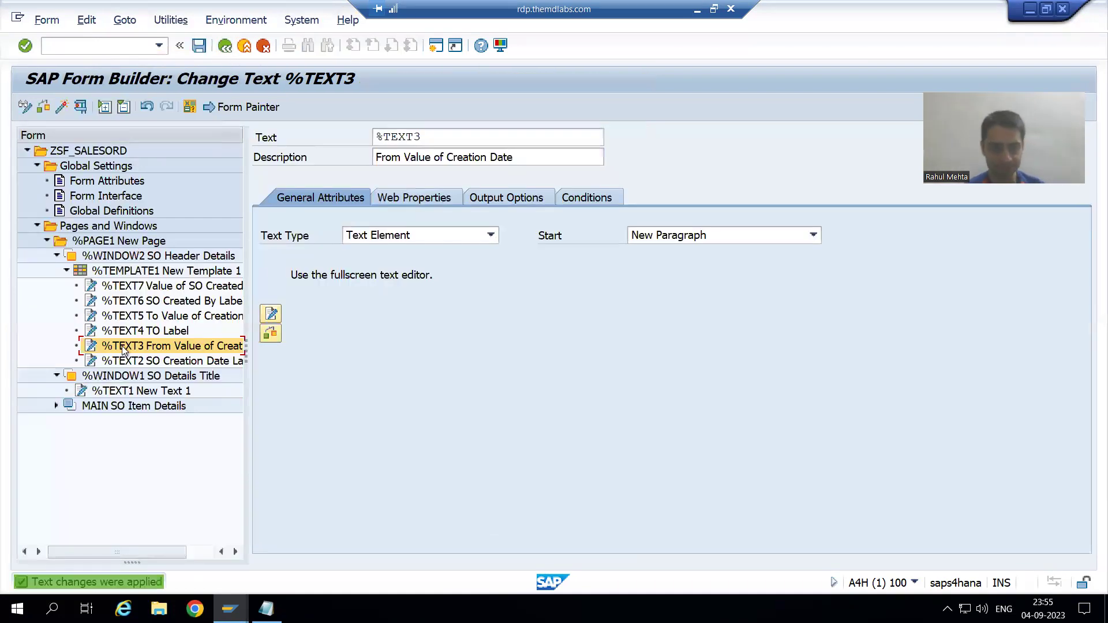
pyautogui.click(148, 337)
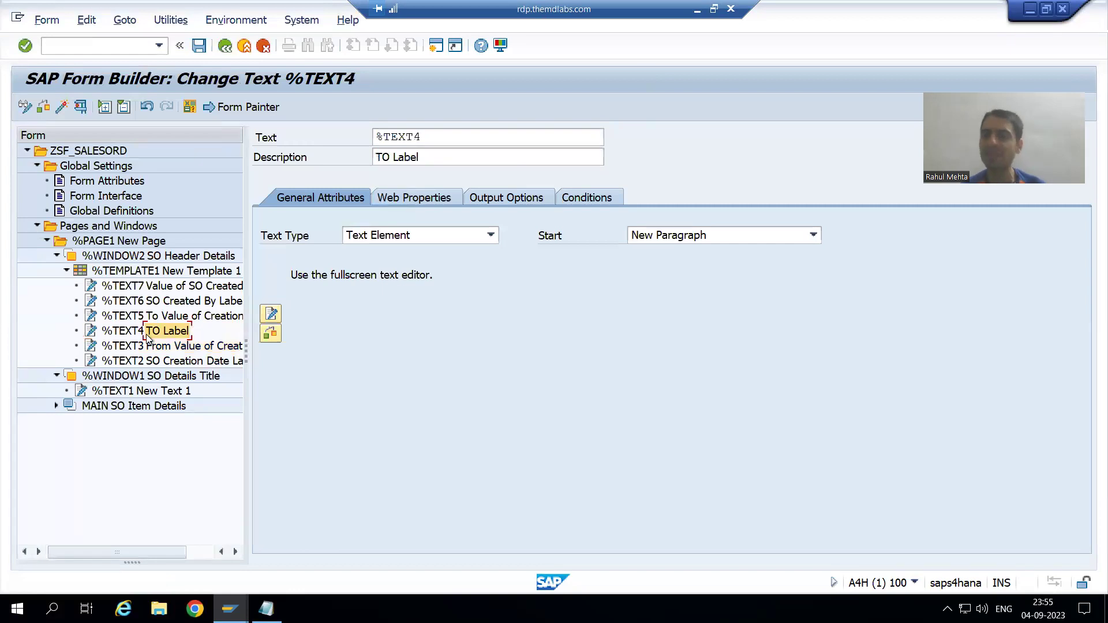
# Step: Set the TO Label %TEXT4 text to lowercase 'to' in the line editor and apply it
pyautogui.click(271, 314)
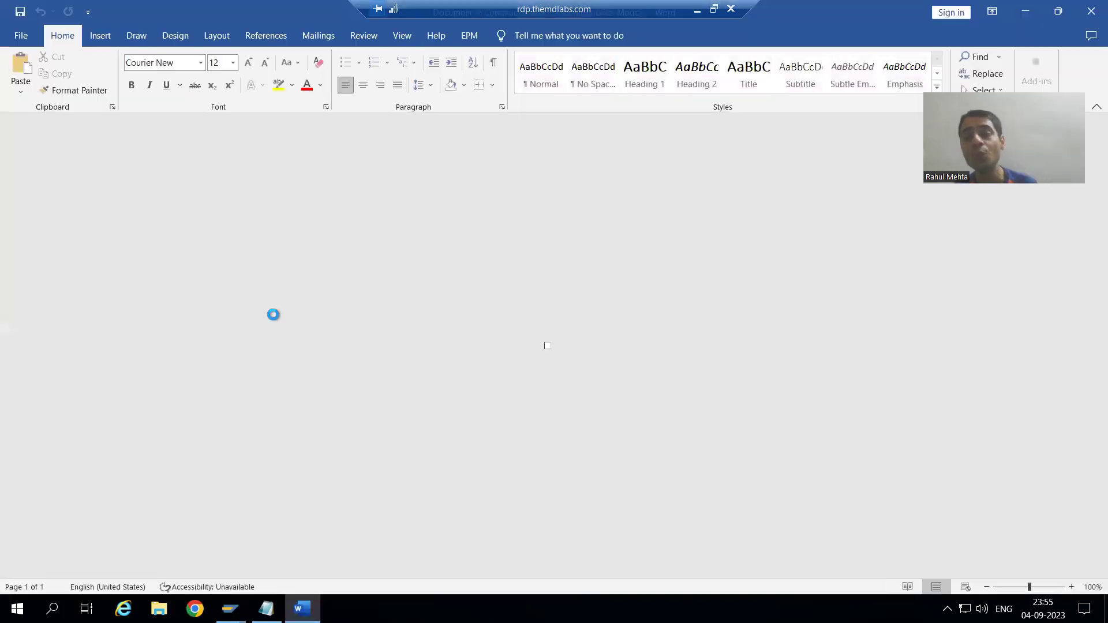
pyautogui.click(1088, 15)
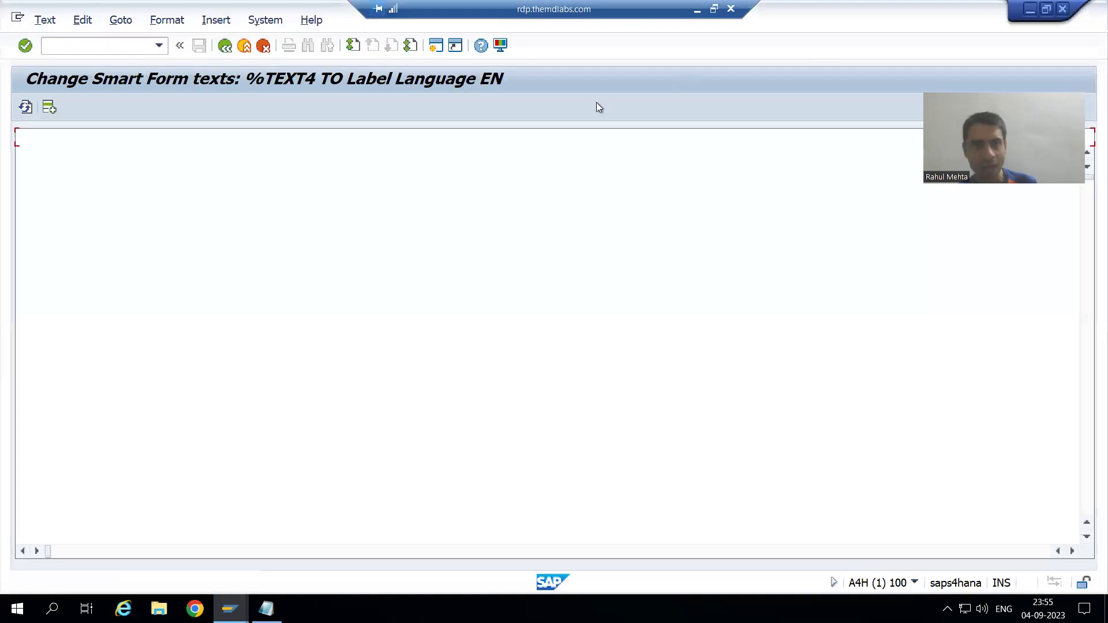
pyautogui.click(114, 25)
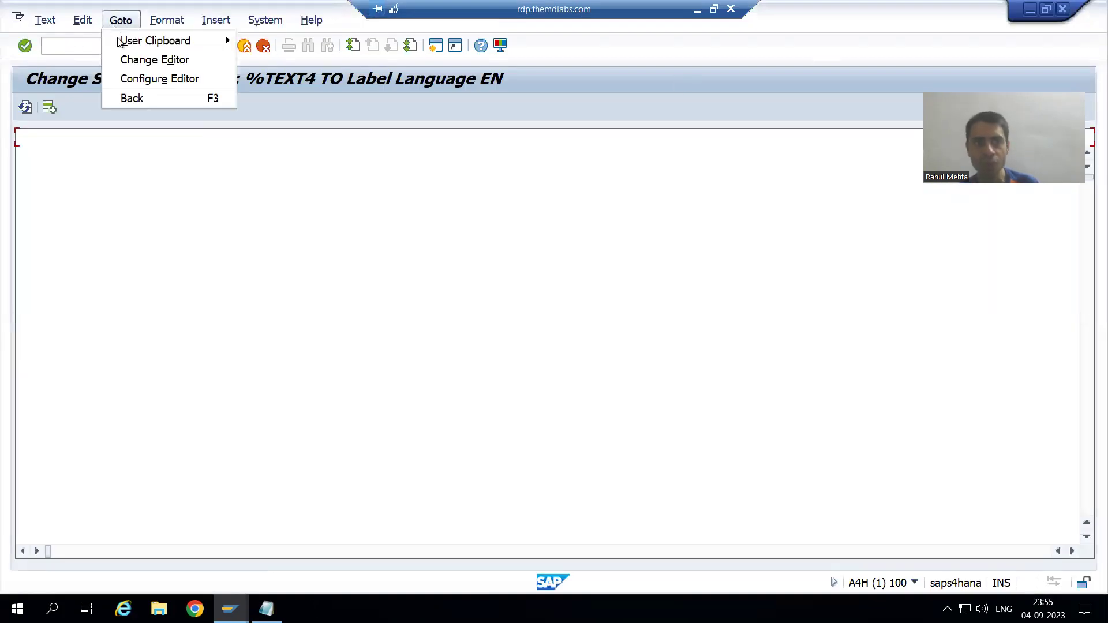
pyautogui.click(122, 60)
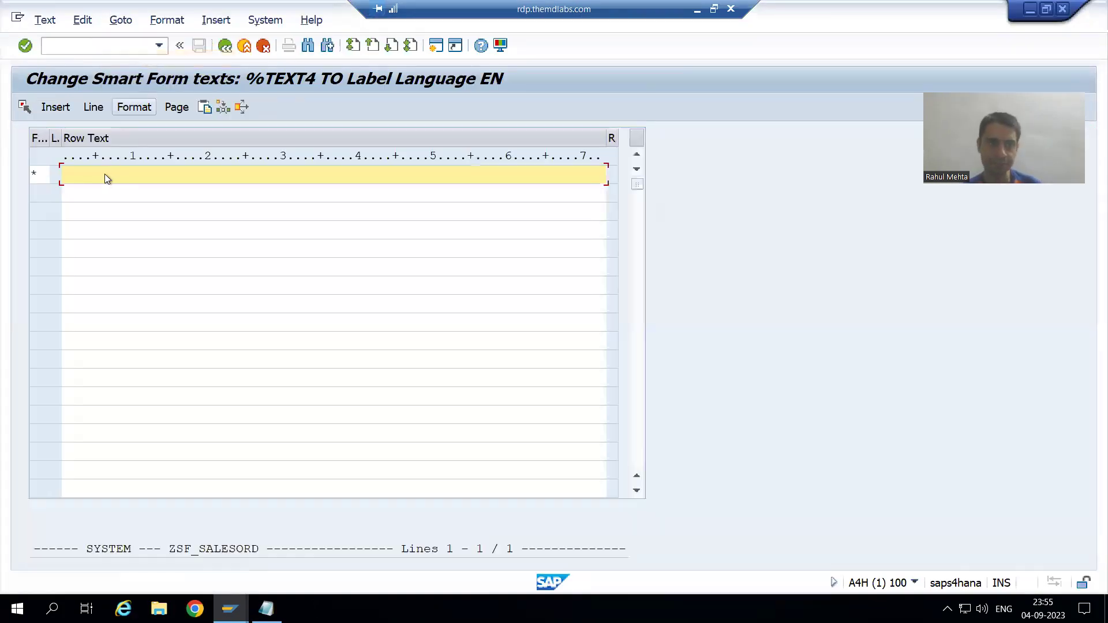
pyautogui.write('TO')
pyautogui.press('BackSpace')
pyautogui.press('BackSpace')
pyautogui.write('to')
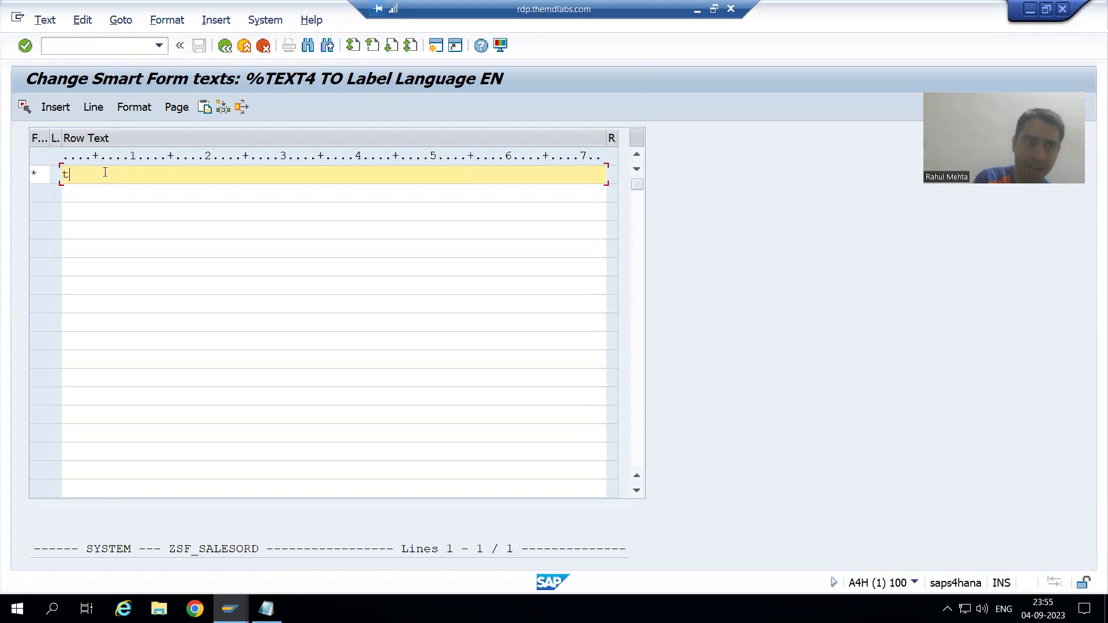
pyautogui.click(225, 45)
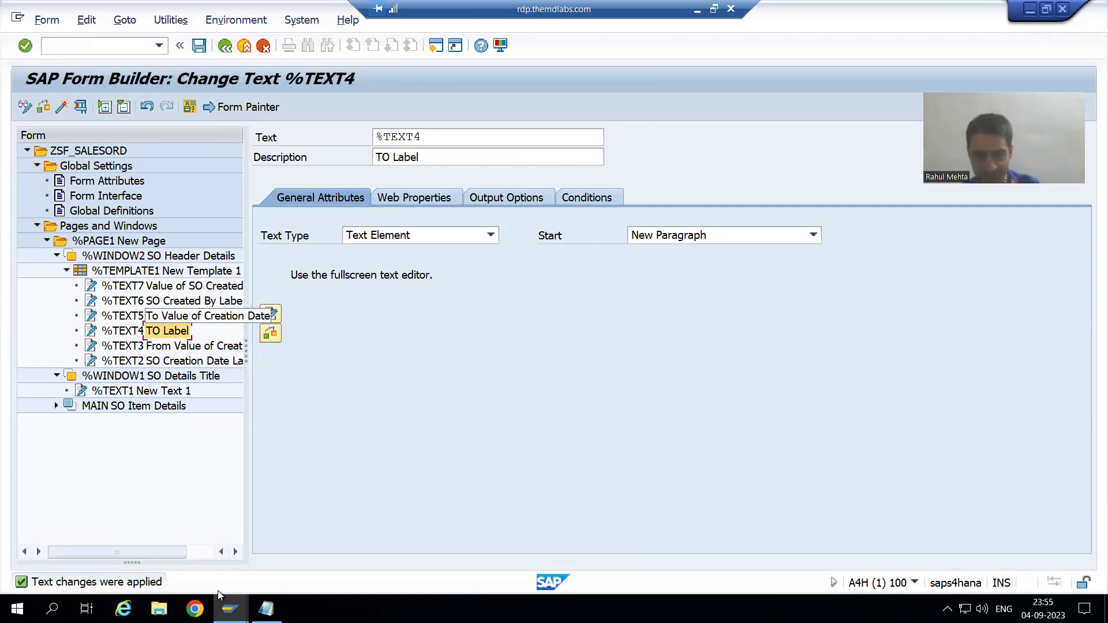
pyautogui.hotkey('alt', 'Tab')
# Step: Mark 'High Value of Creation Date' in the layout notes, then return to the Form Builder
pyautogui.click(353, 212)
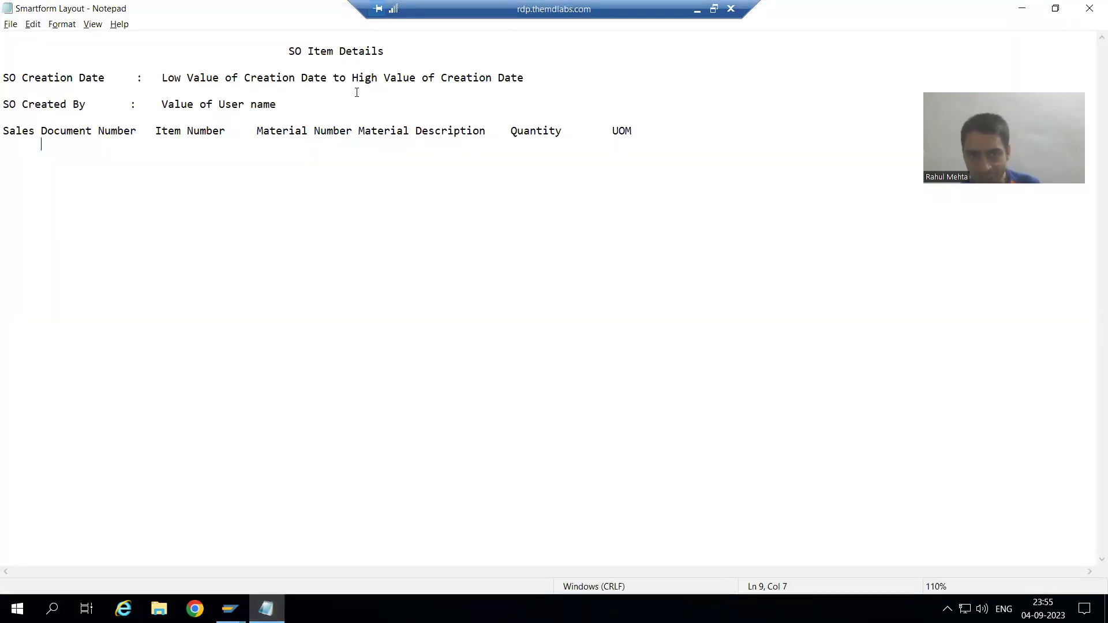
pyautogui.moveTo(351, 77); pyautogui.dragTo(524, 80)
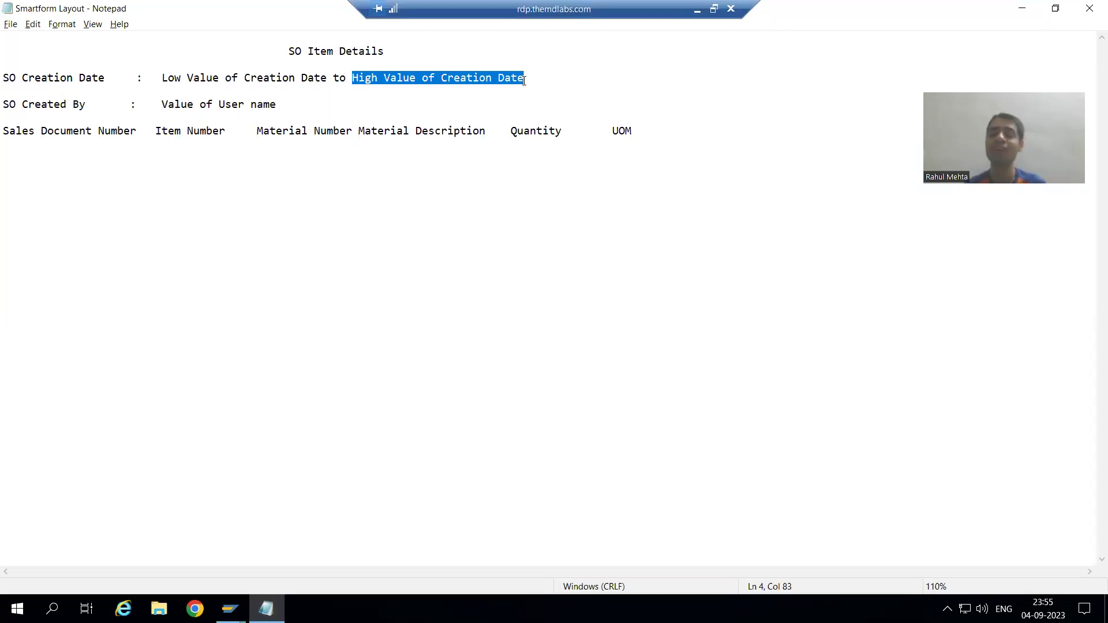
pyautogui.hotkey('alt', 'Tab')
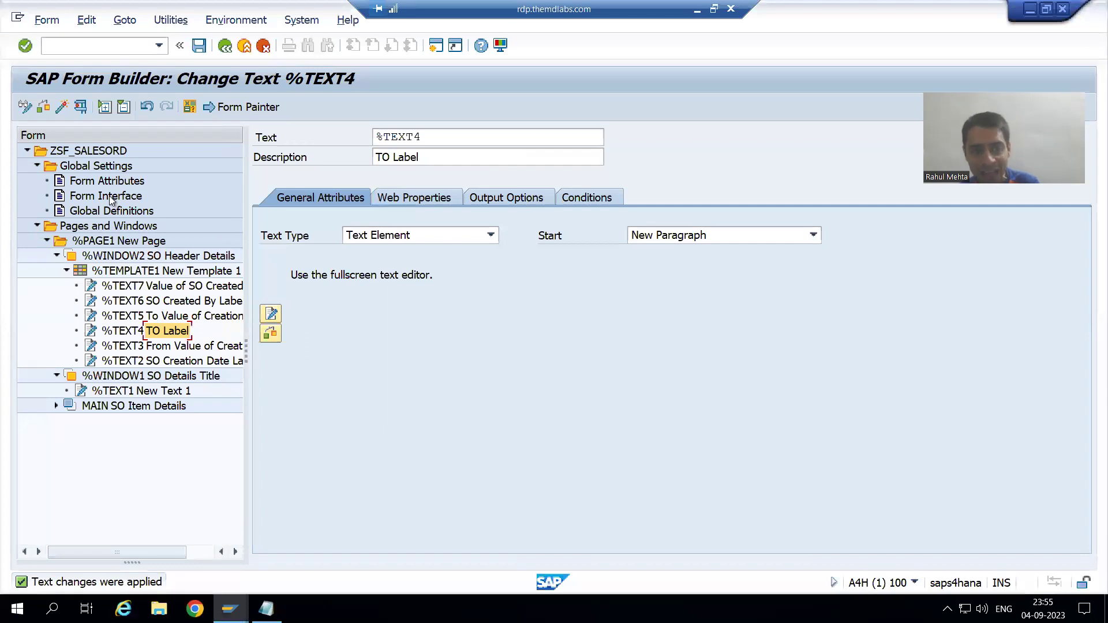
pyautogui.click(109, 195)
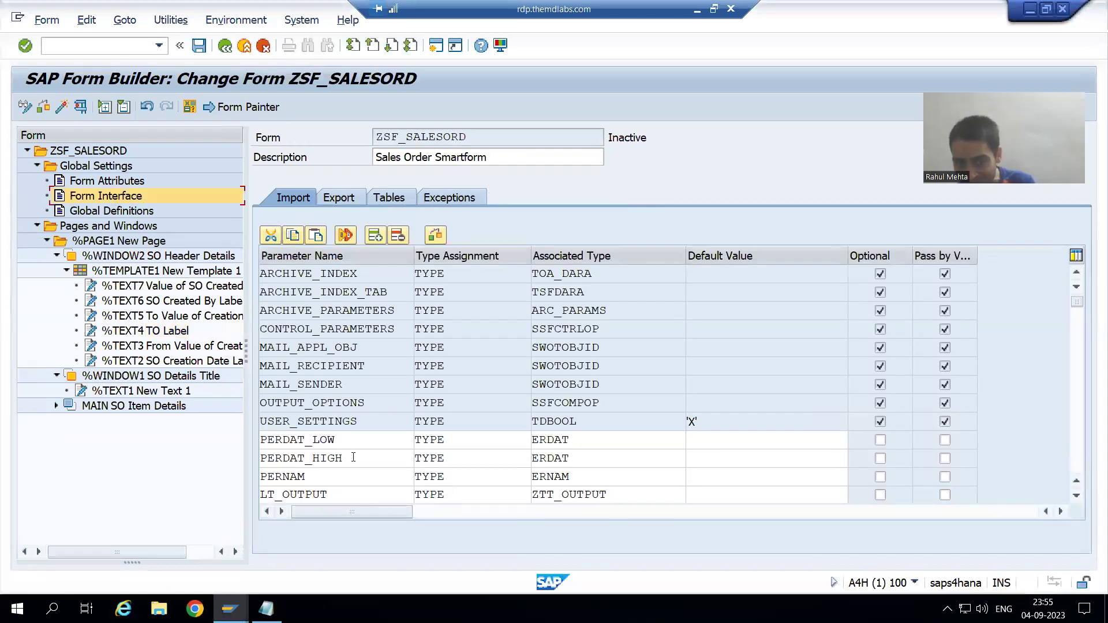
# Step: Mark PERDAT_HIGH, then open the full-screen editor for %TEXT5 To Value of Creation Date
pyautogui.moveTo(304, 454); pyautogui.dragTo(237, 458)
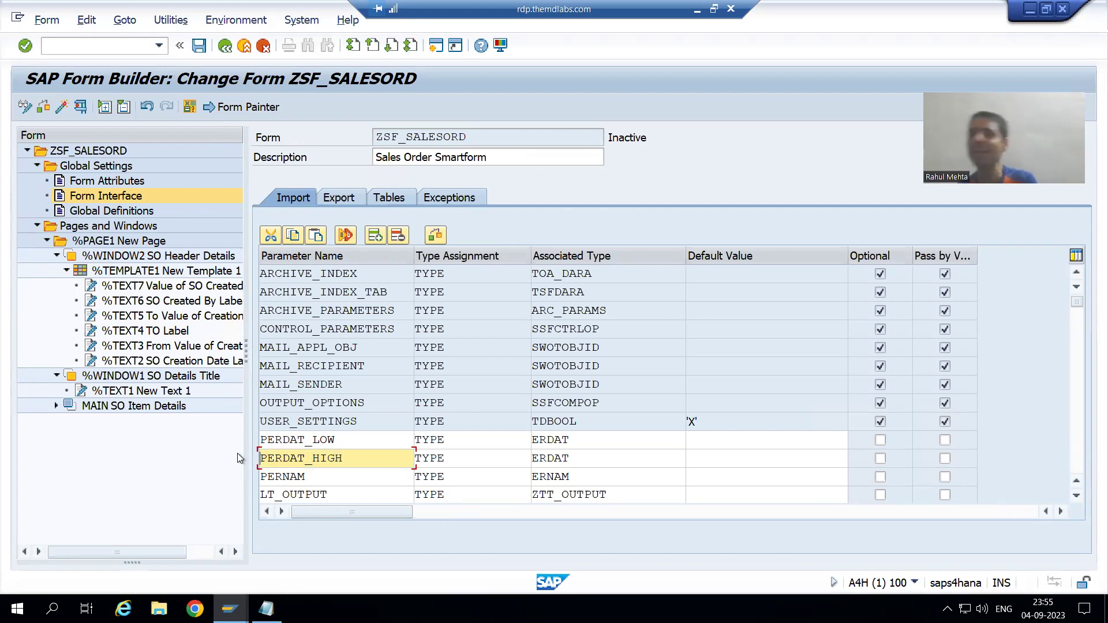
pyautogui.click(149, 316)
pyautogui.click(271, 314)
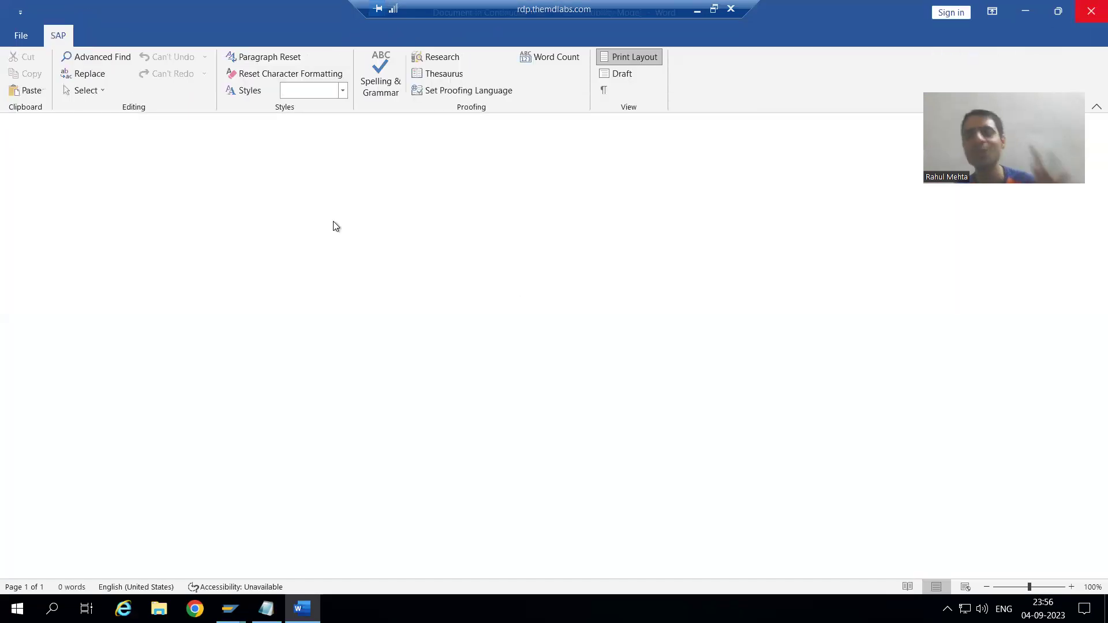
# Step: Enter &perdat_high& in the line editor for %TEXT5 and apply it
pyautogui.click(118, 23)
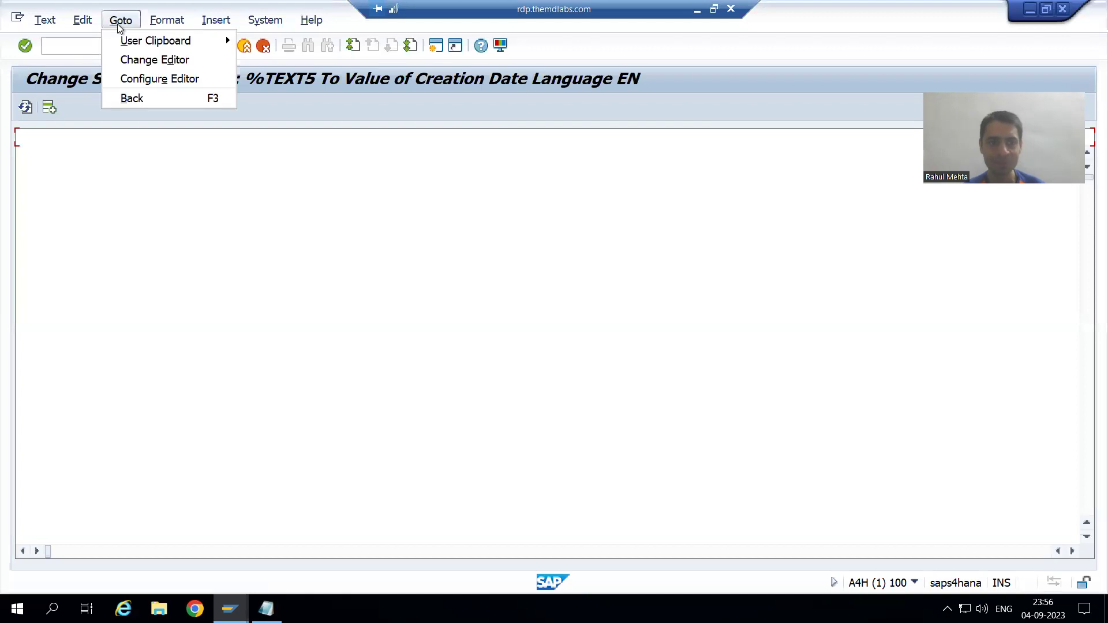
pyautogui.click(126, 58)
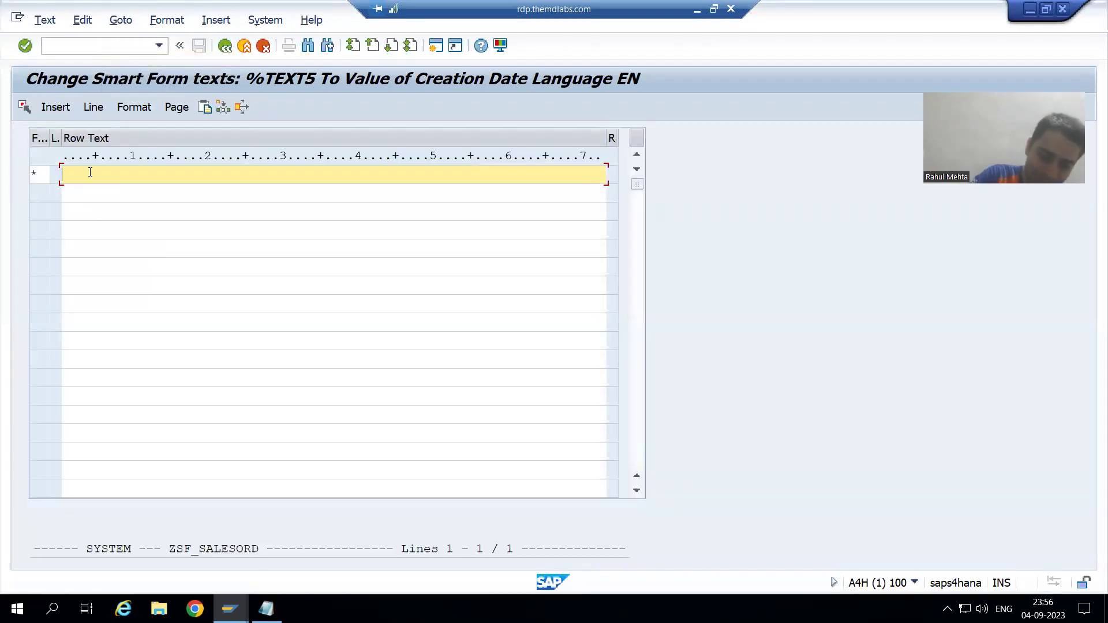
pyautogui.write('&perd')
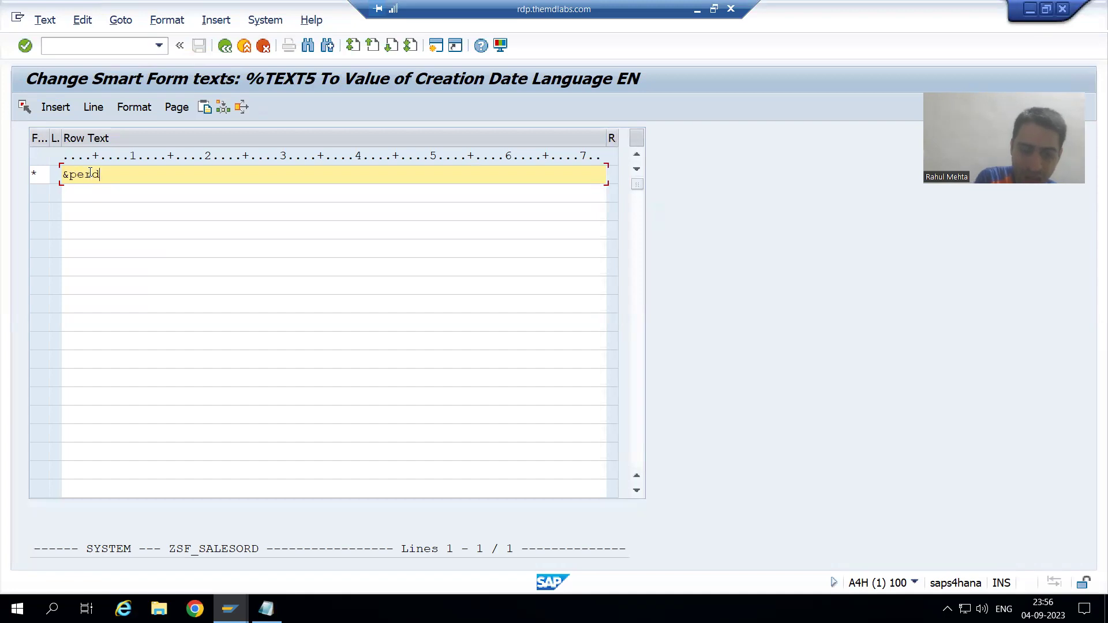
pyautogui.write('at_high&')
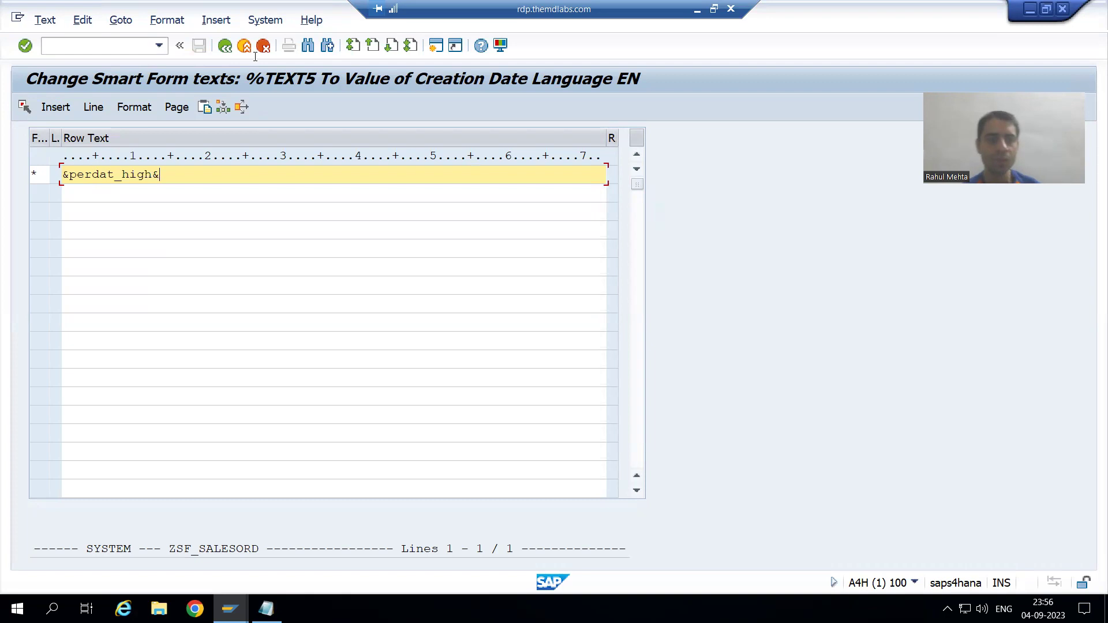
pyautogui.click(225, 48)
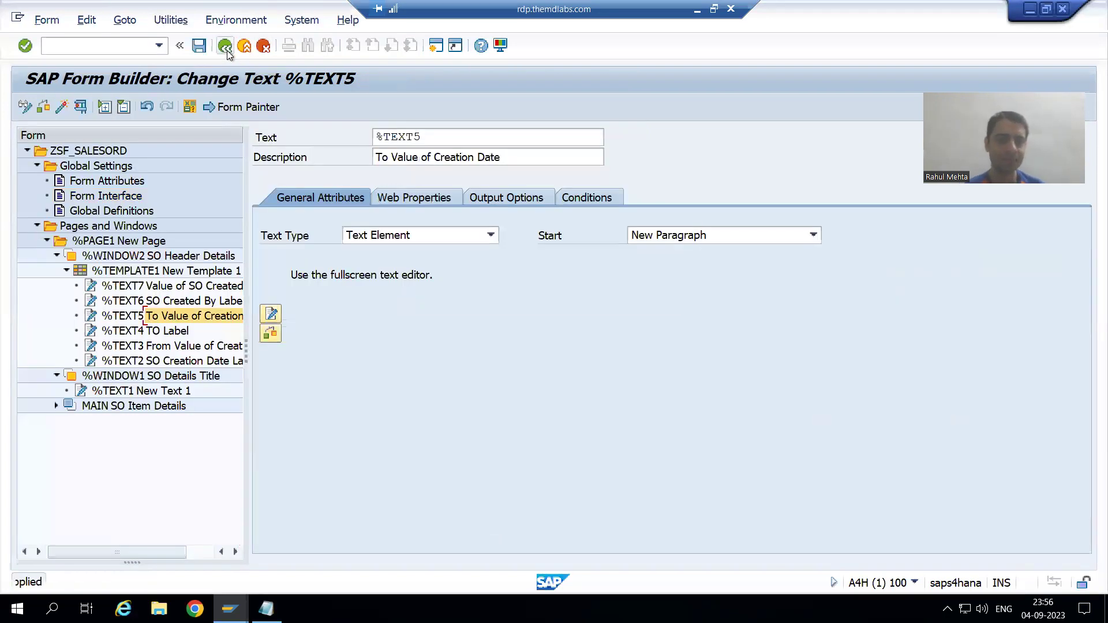
# Step: Select the %TEXT6 node and check the SO Created By label in the layout notes
pyautogui.click(165, 303)
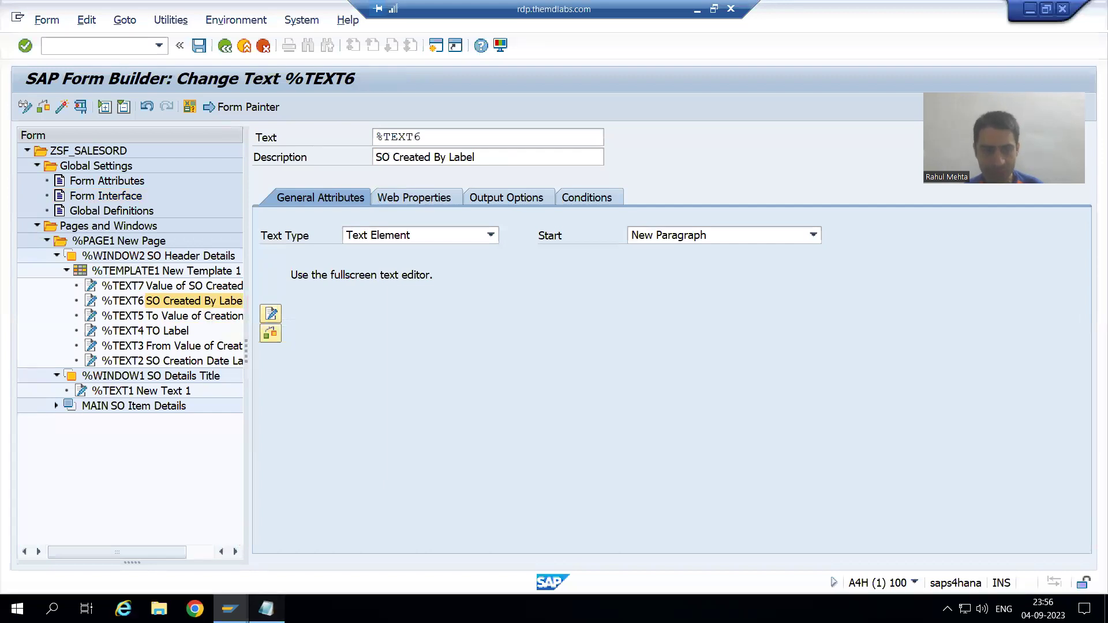
pyautogui.click(266, 609)
pyautogui.click(17, 110)
pyautogui.moveTo(3, 103); pyautogui.dragTo(87, 99)
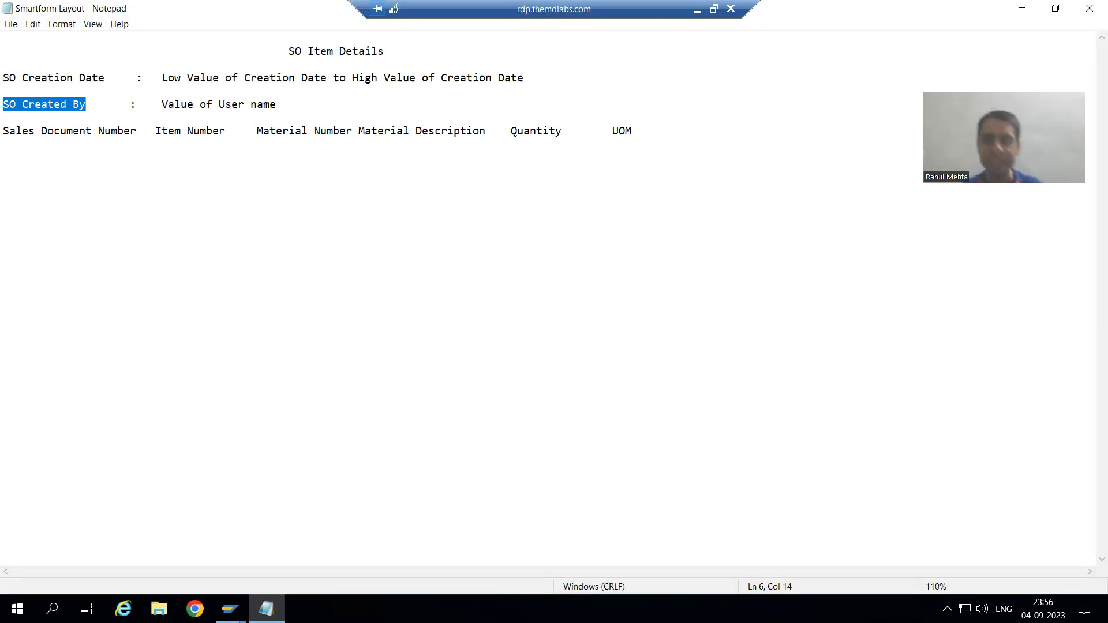
pyautogui.hotkey('alt', 'Tab')
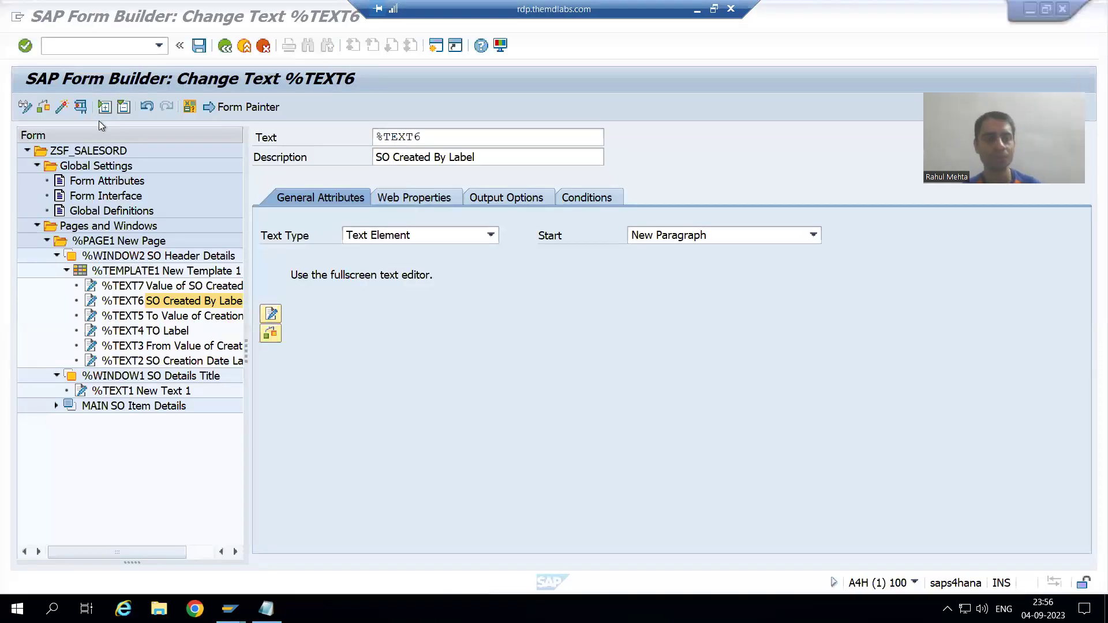
# Step: Type 'SO Created By' as the %TEXT6 text in the line editor and apply it
pyautogui.click(272, 316)
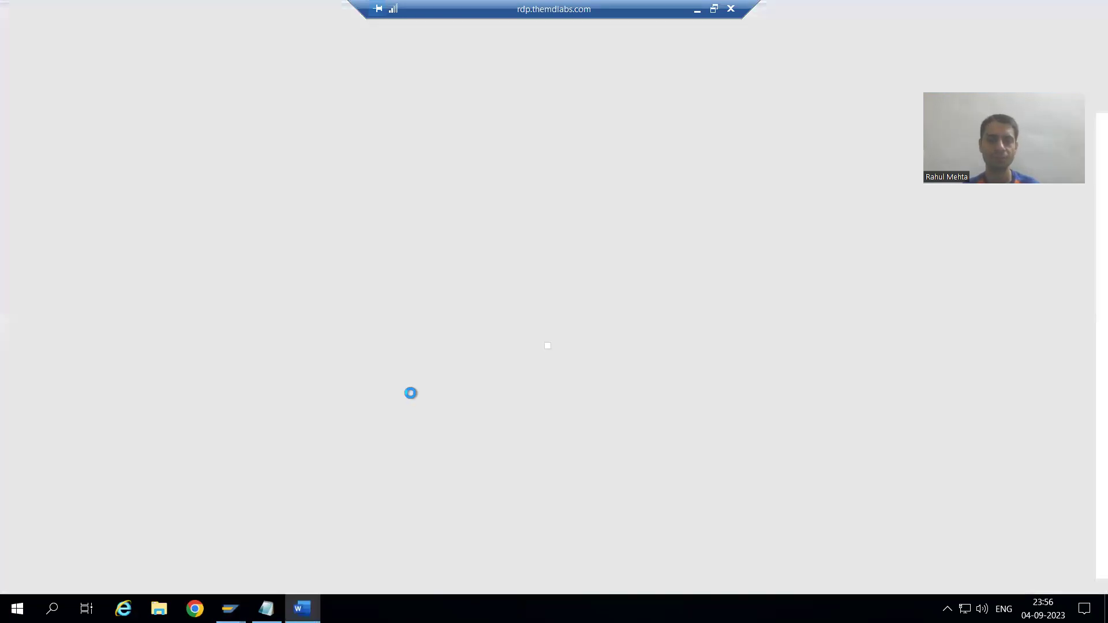
pyautogui.click(1091, 12)
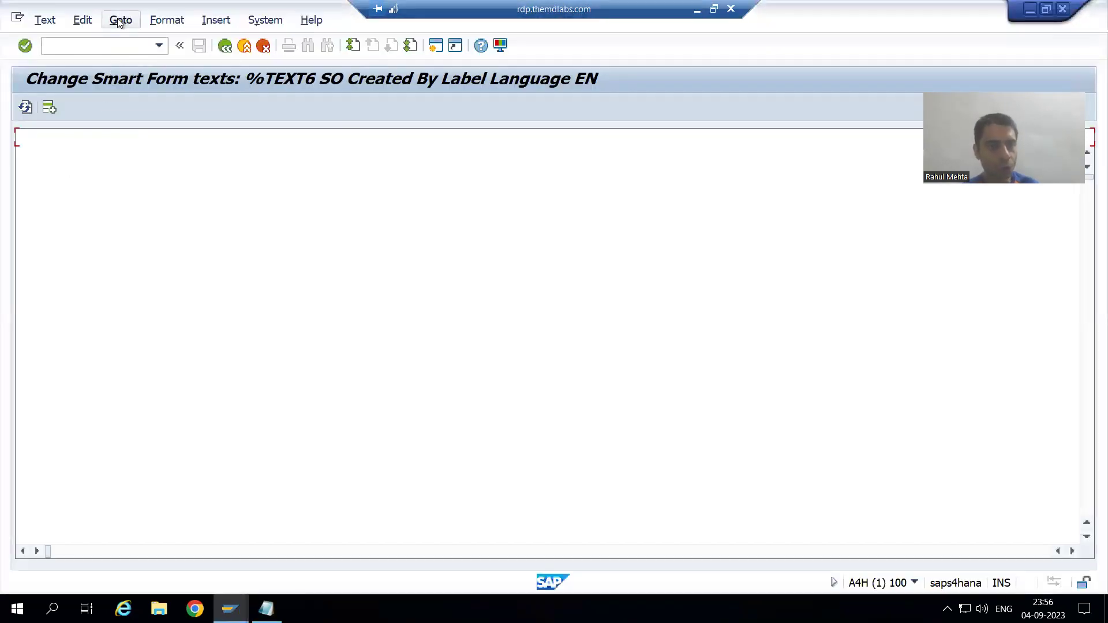
pyautogui.click(120, 20)
pyautogui.click(153, 59)
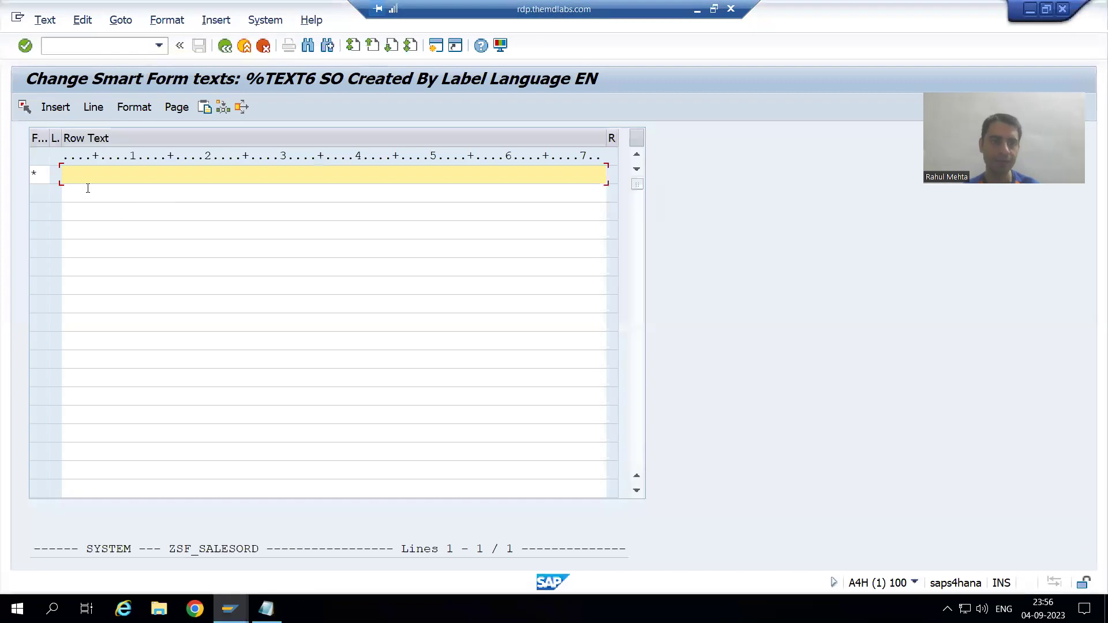
pyautogui.write('S')
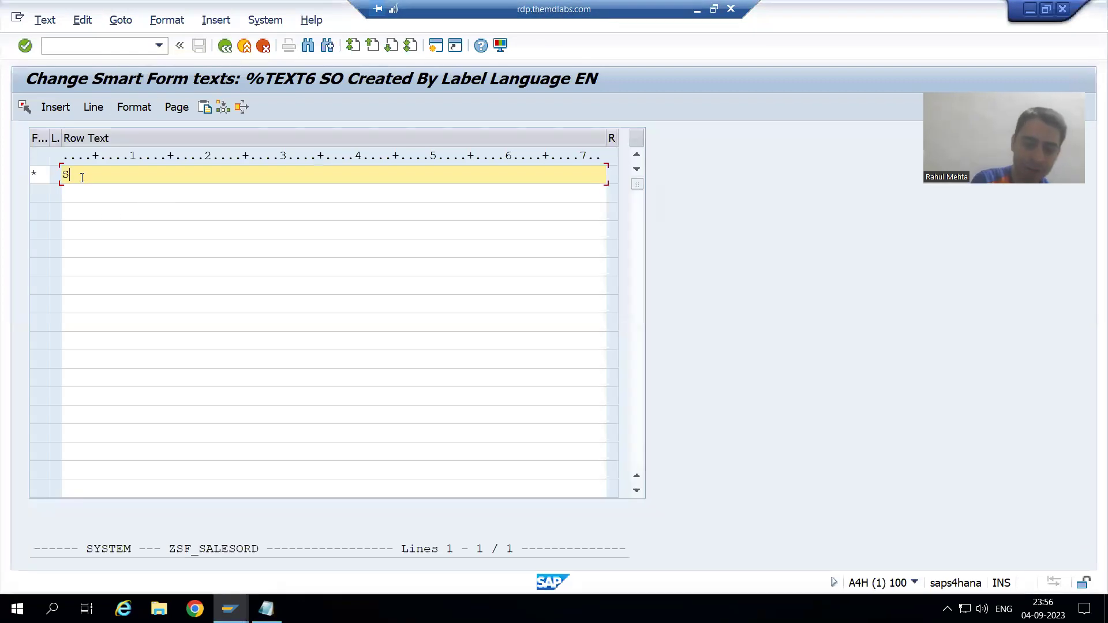
pyautogui.write('O Creaty')
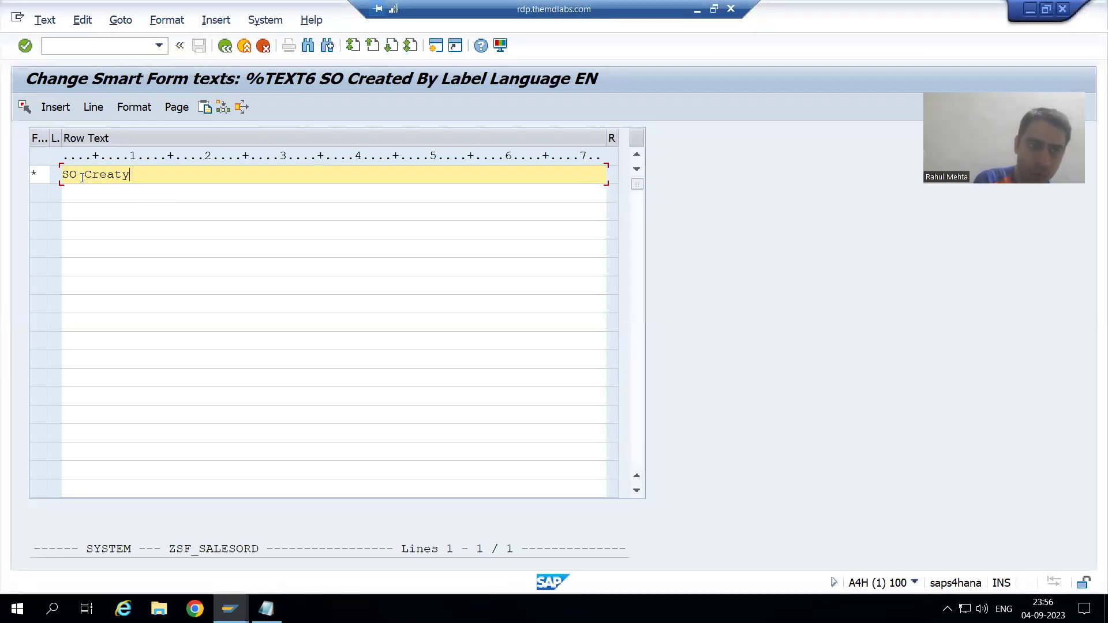
pyautogui.press('BackSpace')
pyautogui.write('ed By')
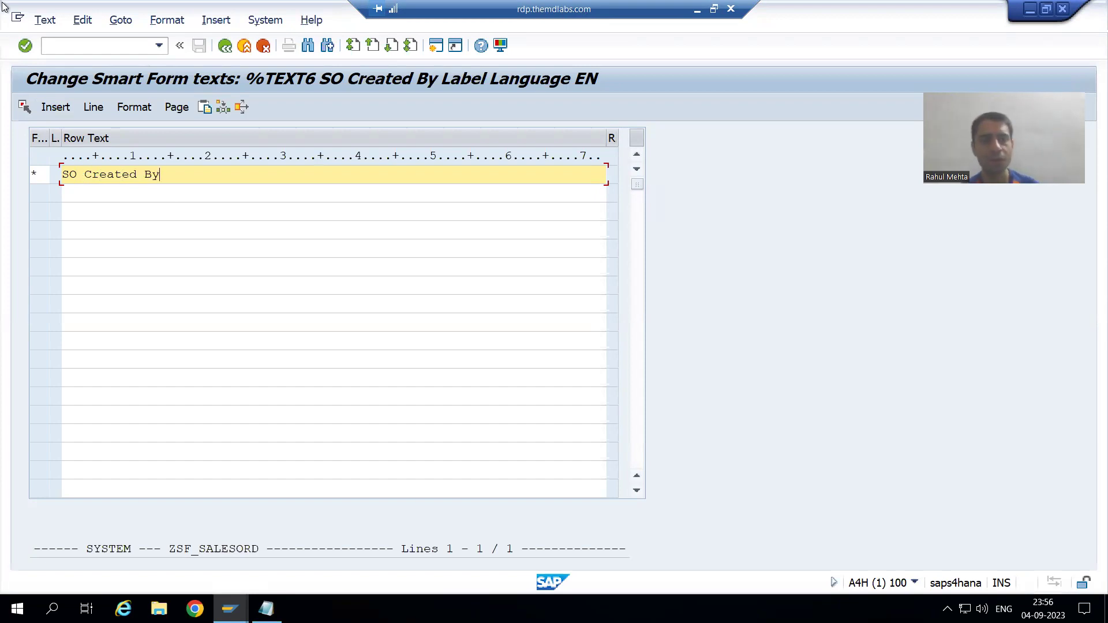
pyautogui.click(225, 47)
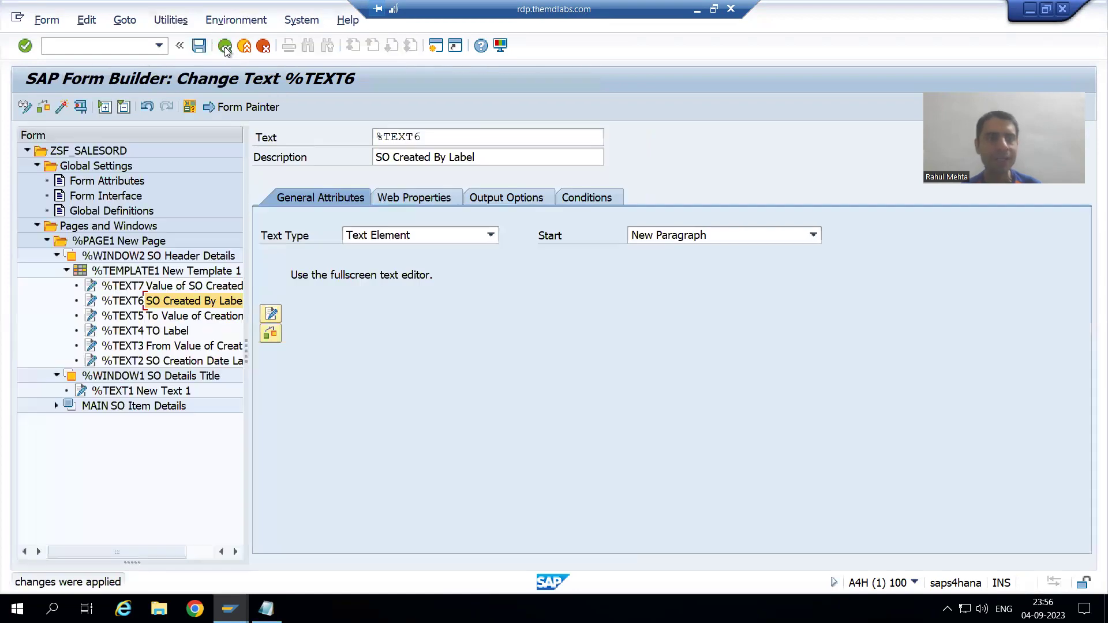
# Step: Select %TEXT7, mark 'Value of User name' in the notes, and find PERNAM in the Form Interface
pyautogui.click(166, 292)
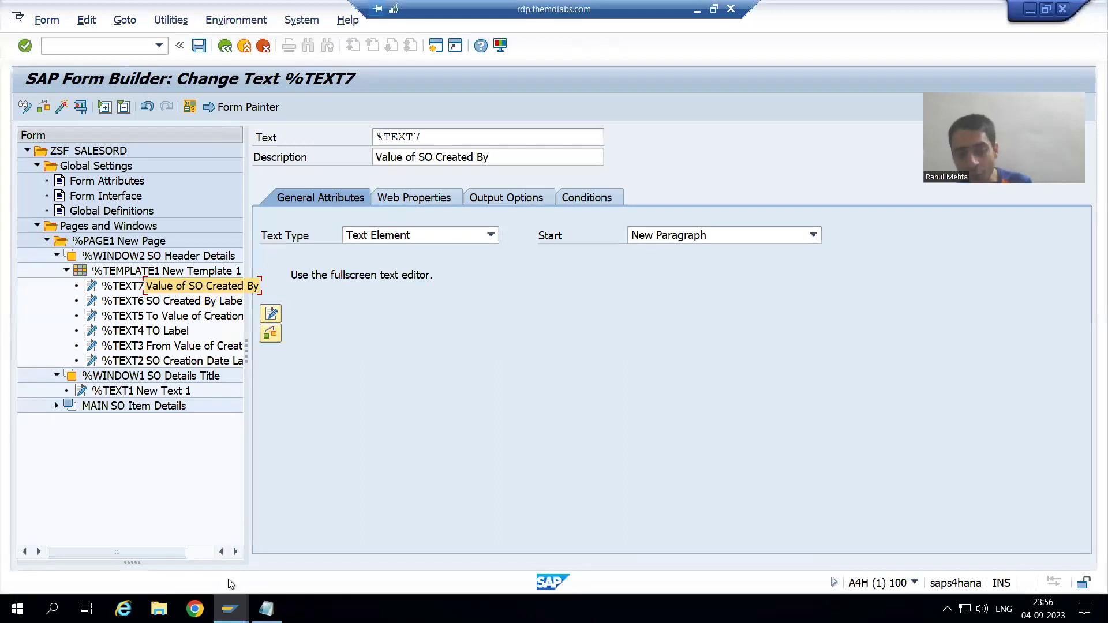
pyautogui.click(266, 609)
pyautogui.moveTo(162, 105); pyautogui.dragTo(277, 107)
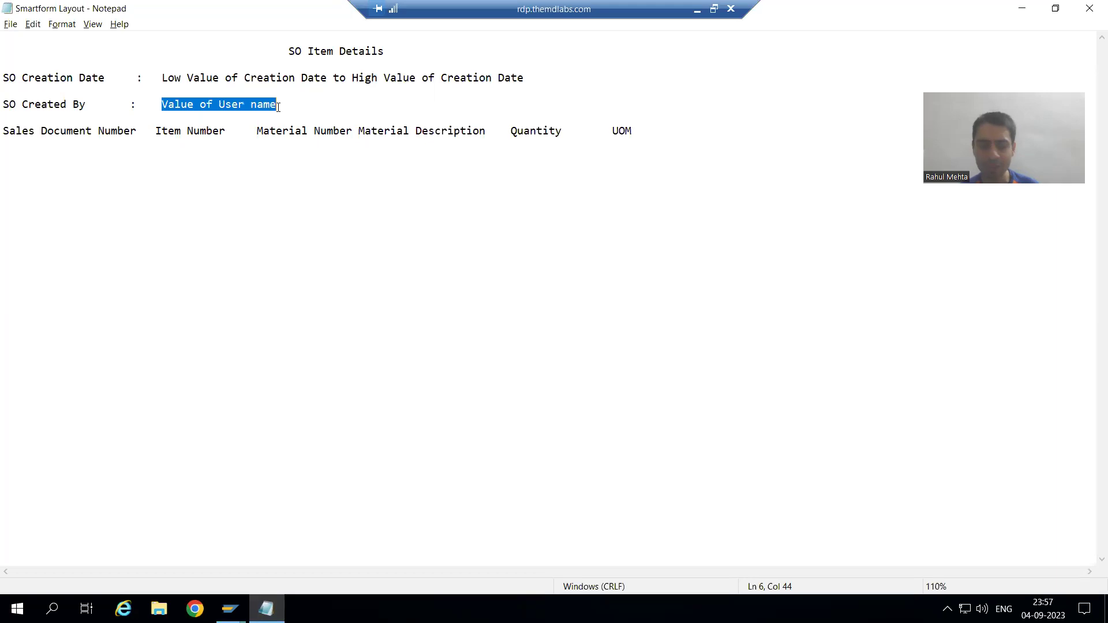
pyautogui.hotkey('alt', 'Tab')
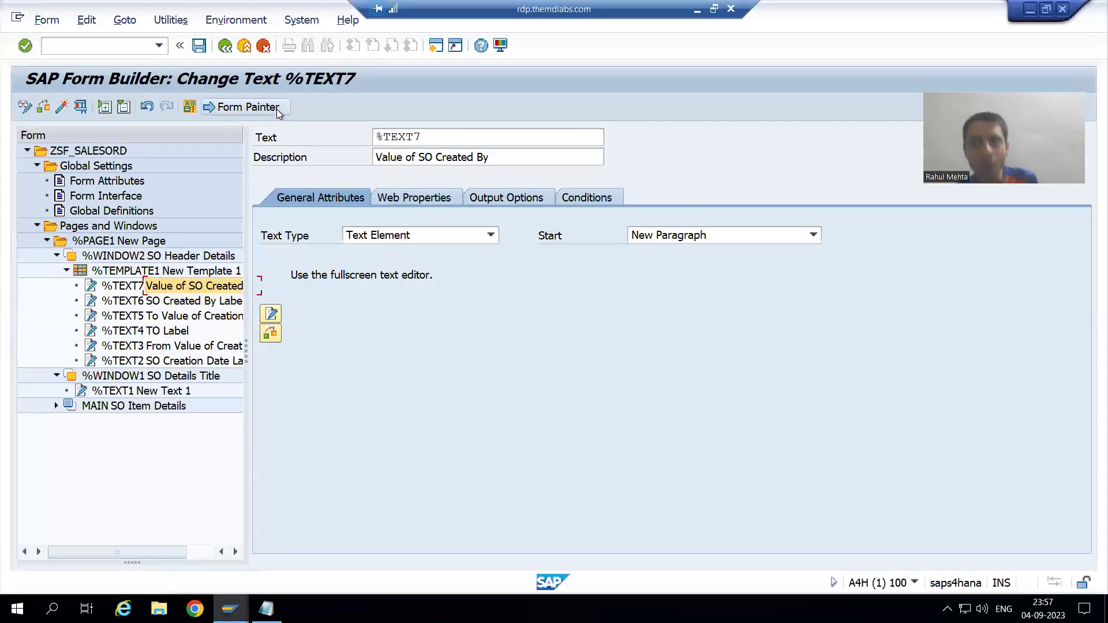
pyautogui.click(112, 197)
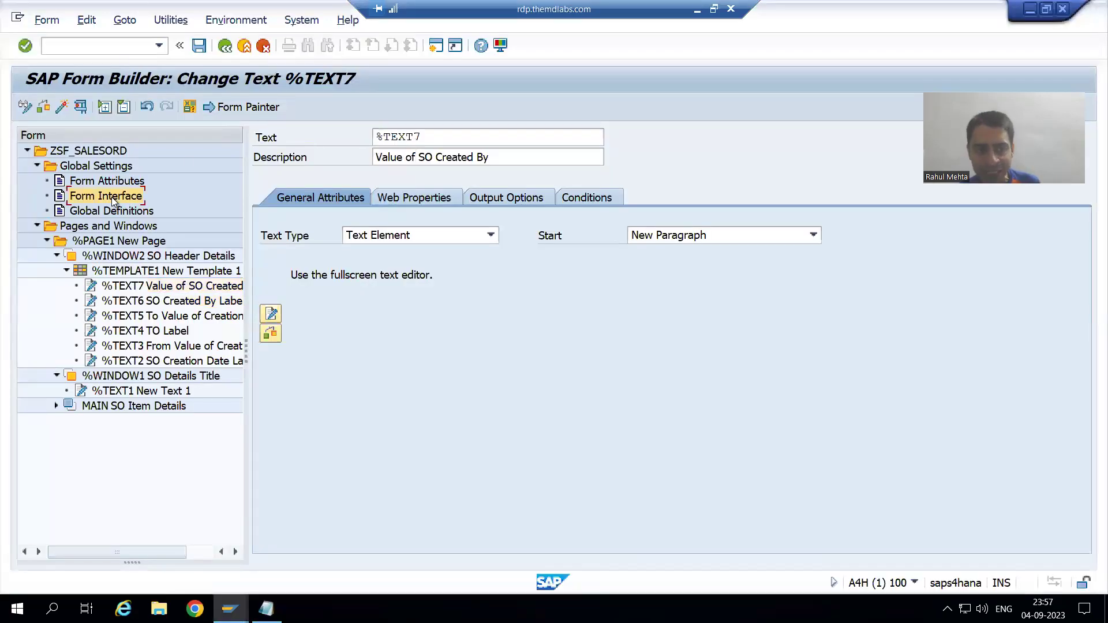
pyautogui.moveTo(306, 476); pyautogui.dragTo(254, 474)
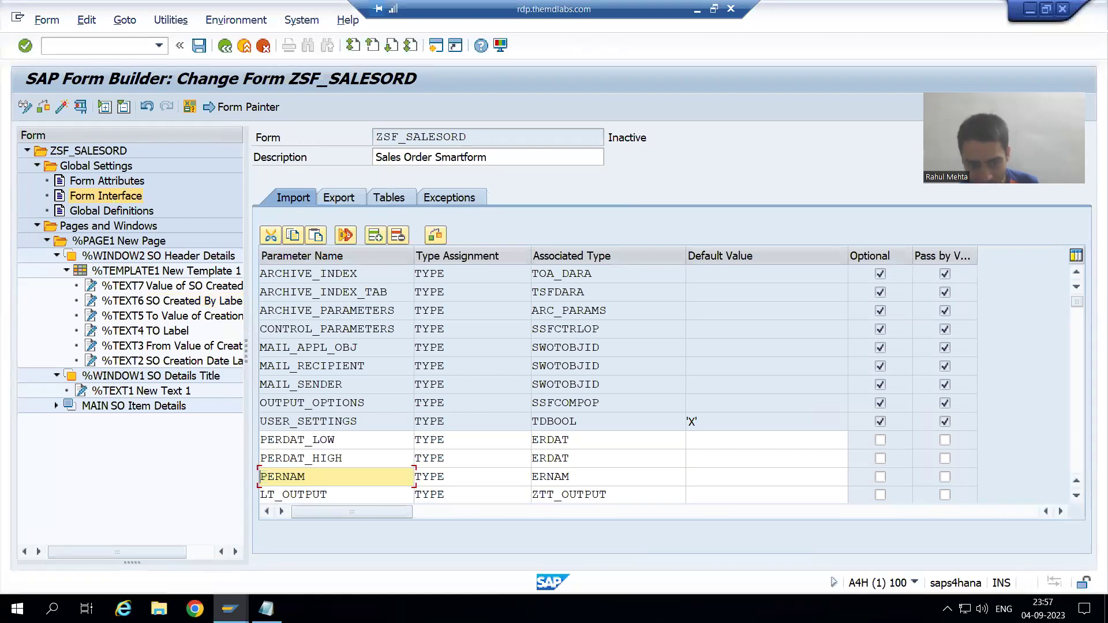
# Step: Check the created-by user value in the SO Details report, then reselect the %TEXT7 node
pyautogui.moveTo(230, 609)
pyautogui.click(355, 562)
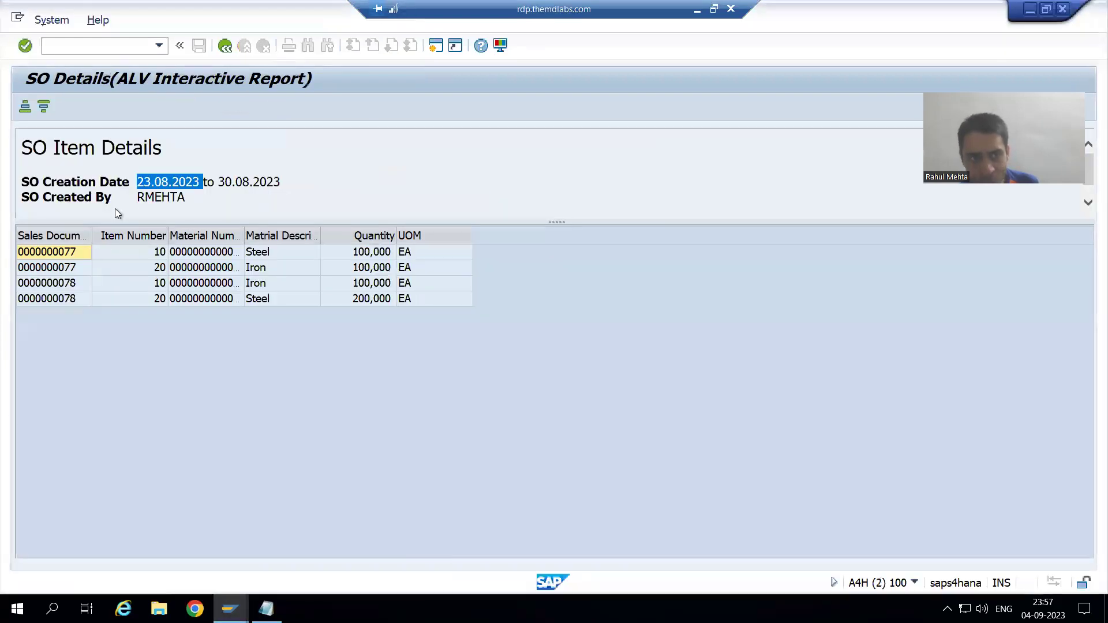
pyautogui.doubleClick(173, 197)
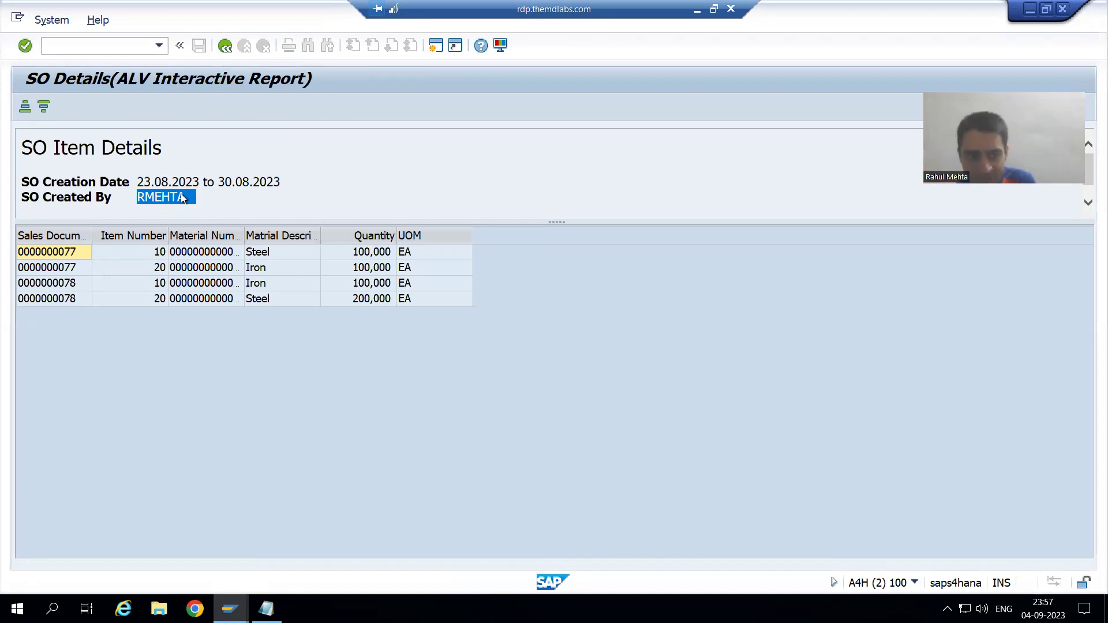
pyautogui.hotkey('alt', 'Tab')
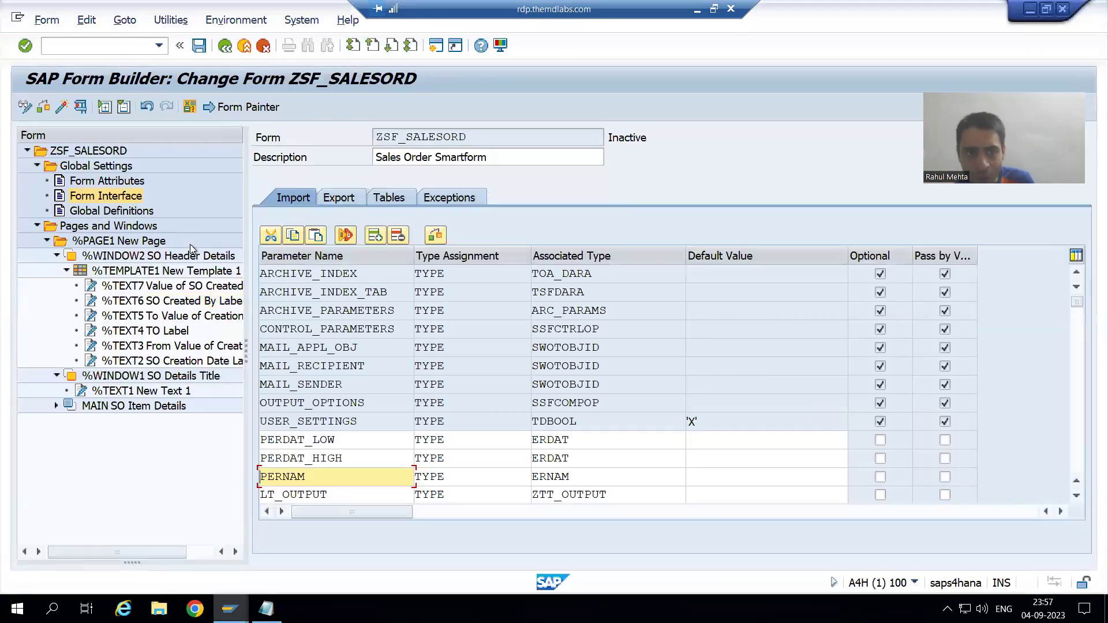
pyautogui.moveTo(306, 478); pyautogui.dragTo(258, 476)
pyautogui.click(260, 477)
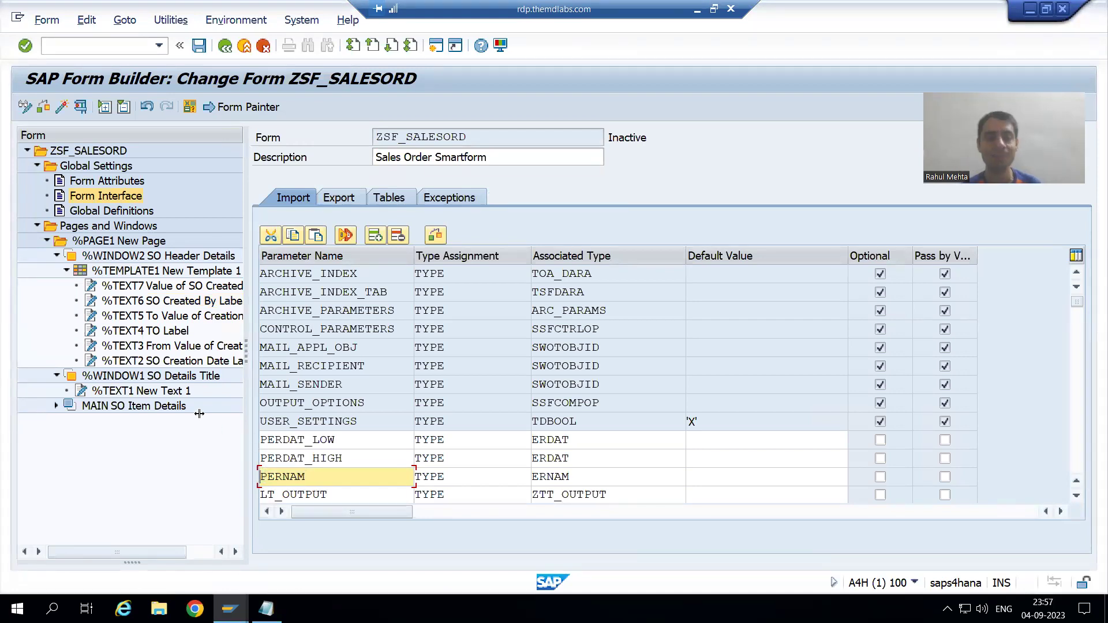
pyautogui.click(159, 288)
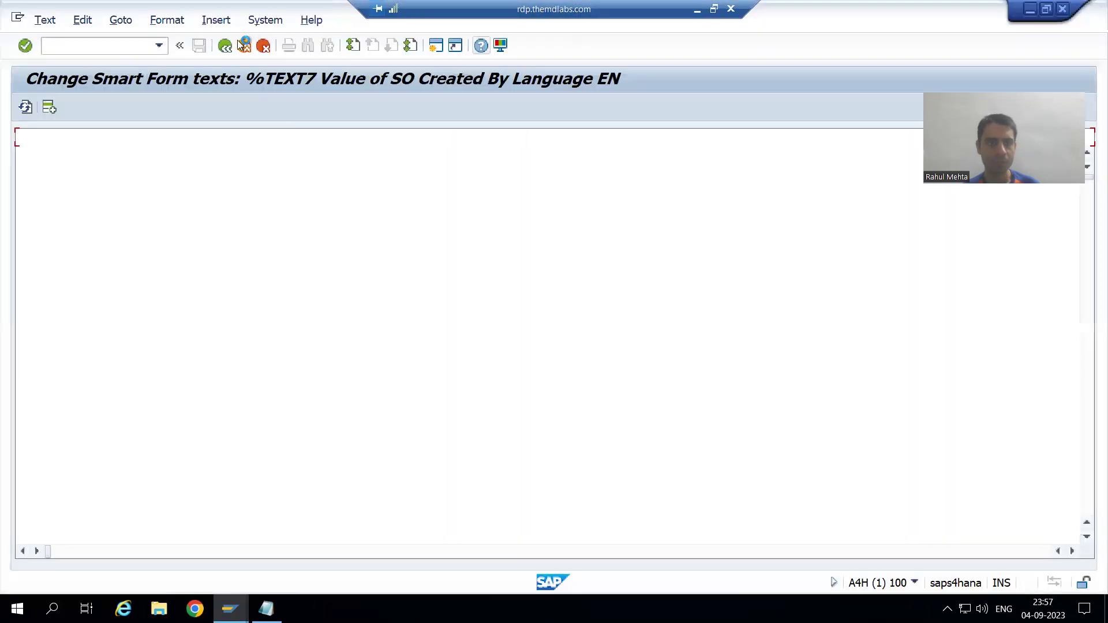
# Step: Enter PERNAM as the %TEXT7 text in the line editor and apply it
pyautogui.click(124, 20)
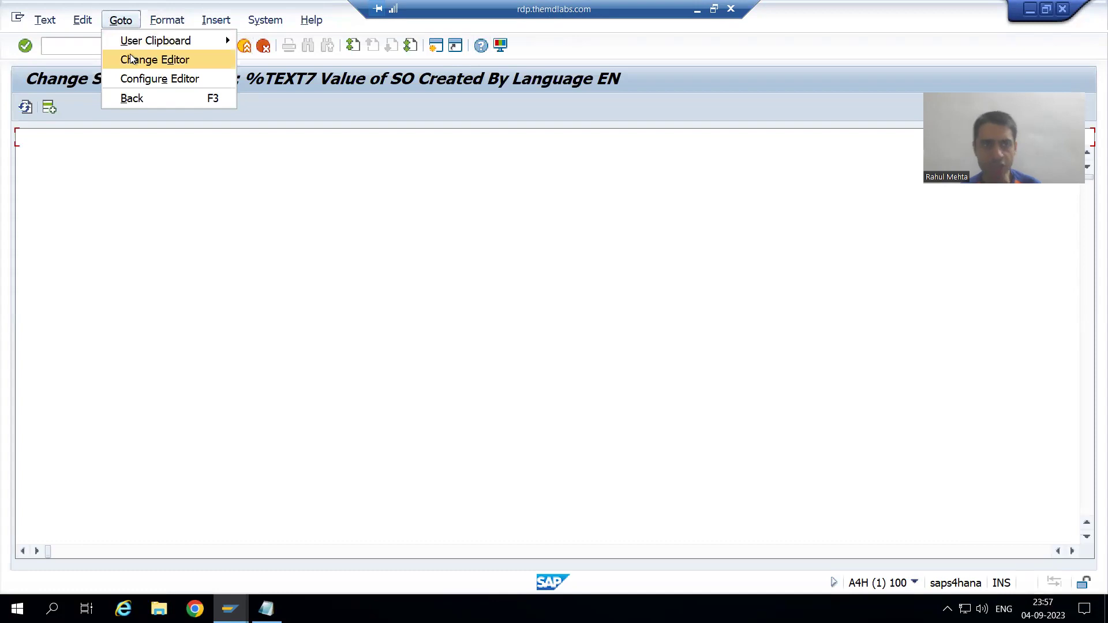
pyautogui.click(154, 58)
pyautogui.write('PERNAM')
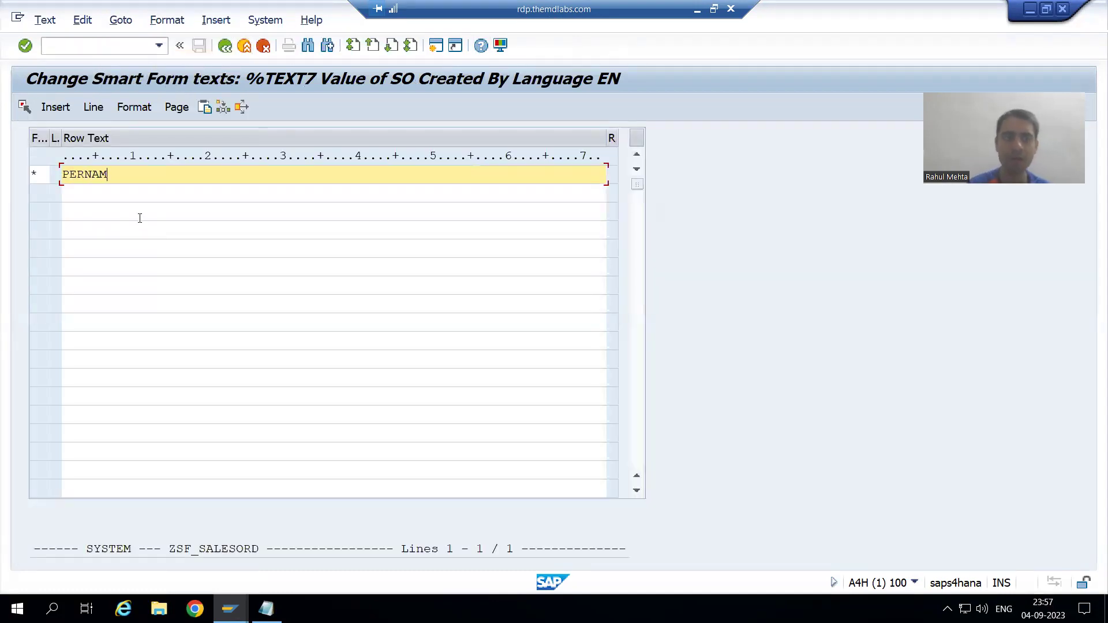
pyautogui.click(226, 52)
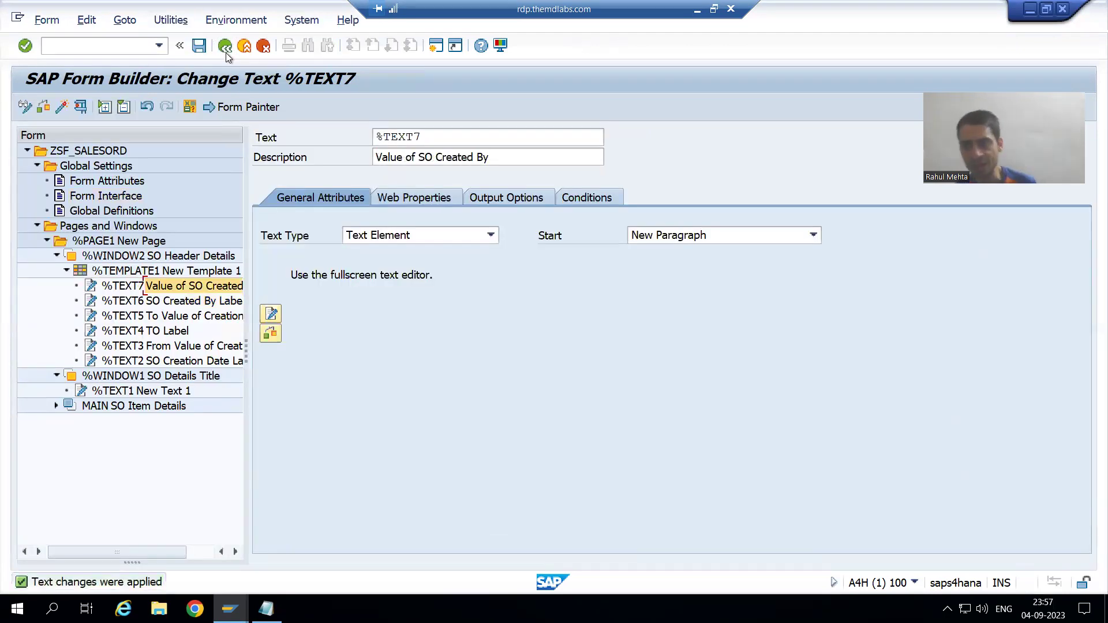
# Step: Check the form, review the PERNAM Form Interface parameter, then return to the Smartform Layout notes
pyautogui.click(43, 108)
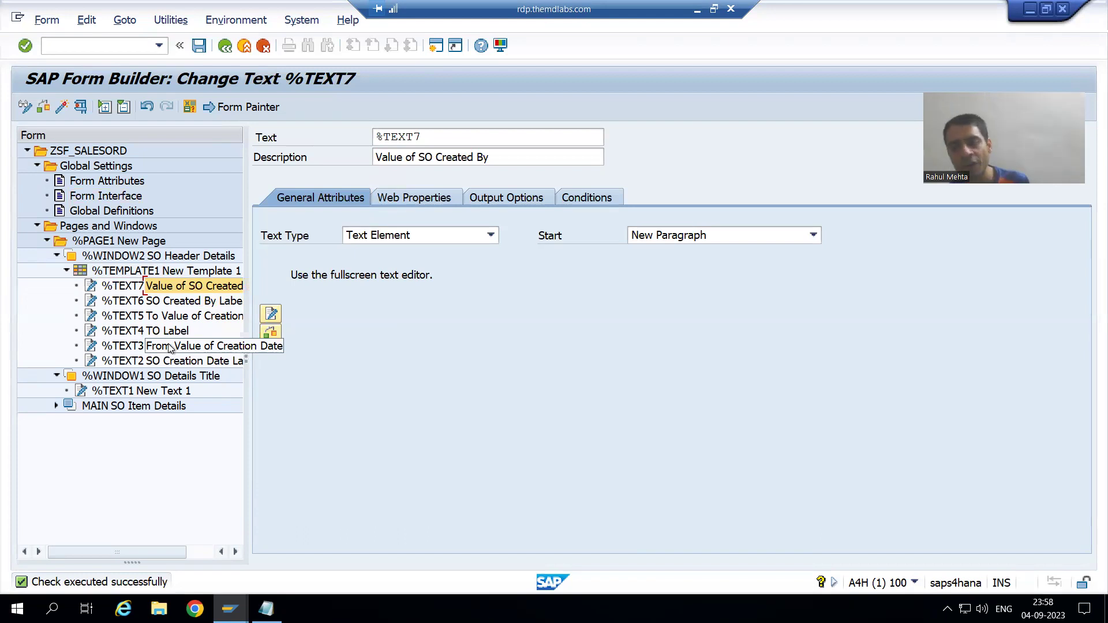
pyautogui.click(116, 197)
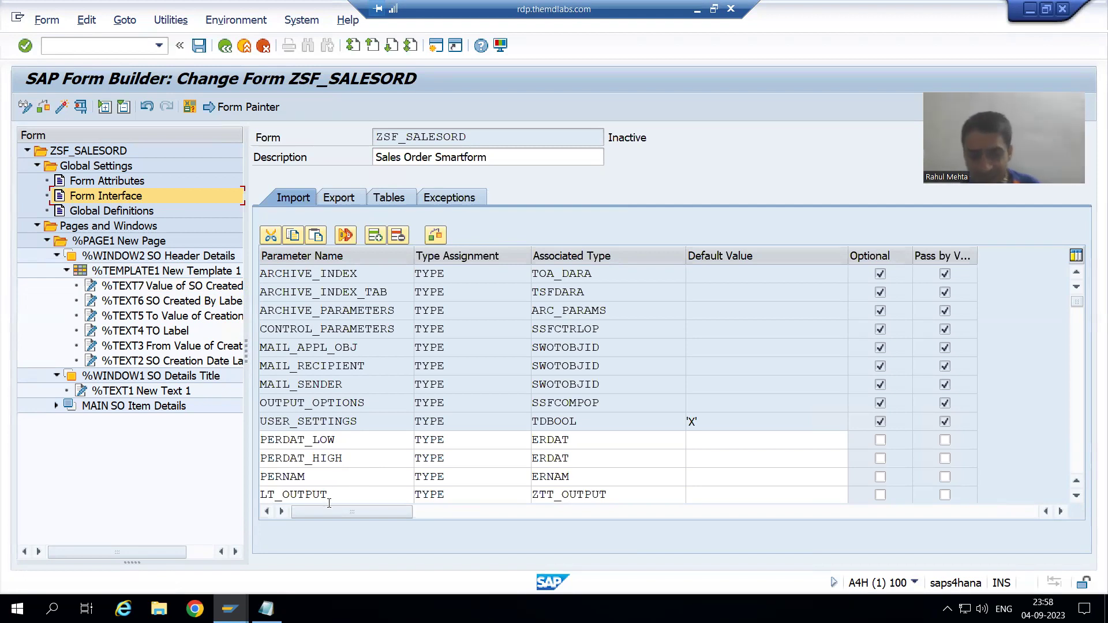
pyautogui.click(326, 476)
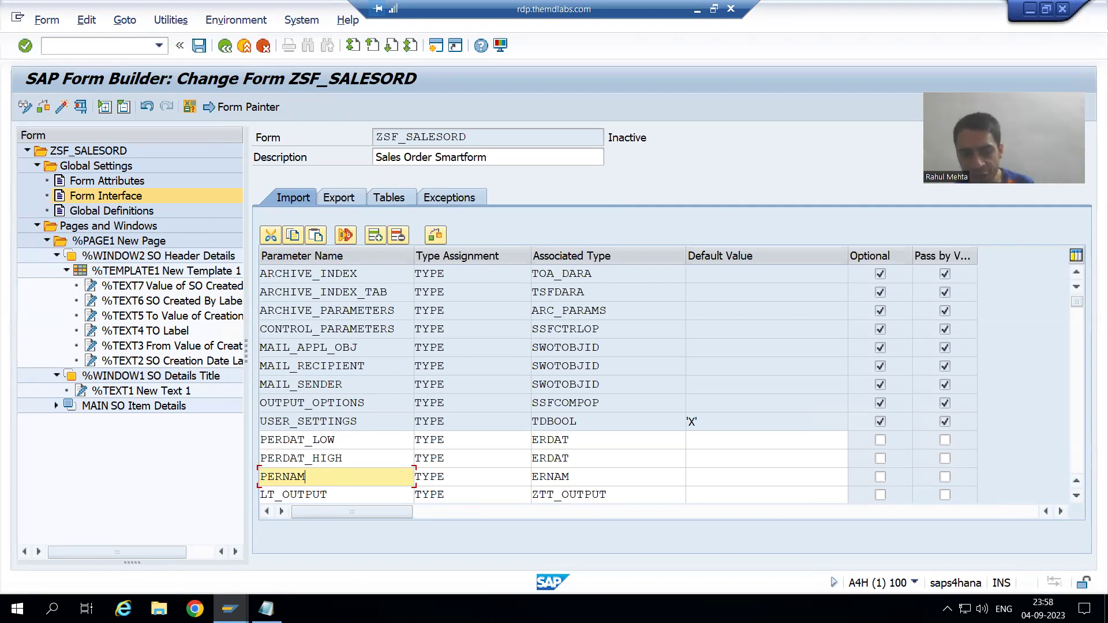
pyautogui.click(266, 608)
pyautogui.click(44, 147)
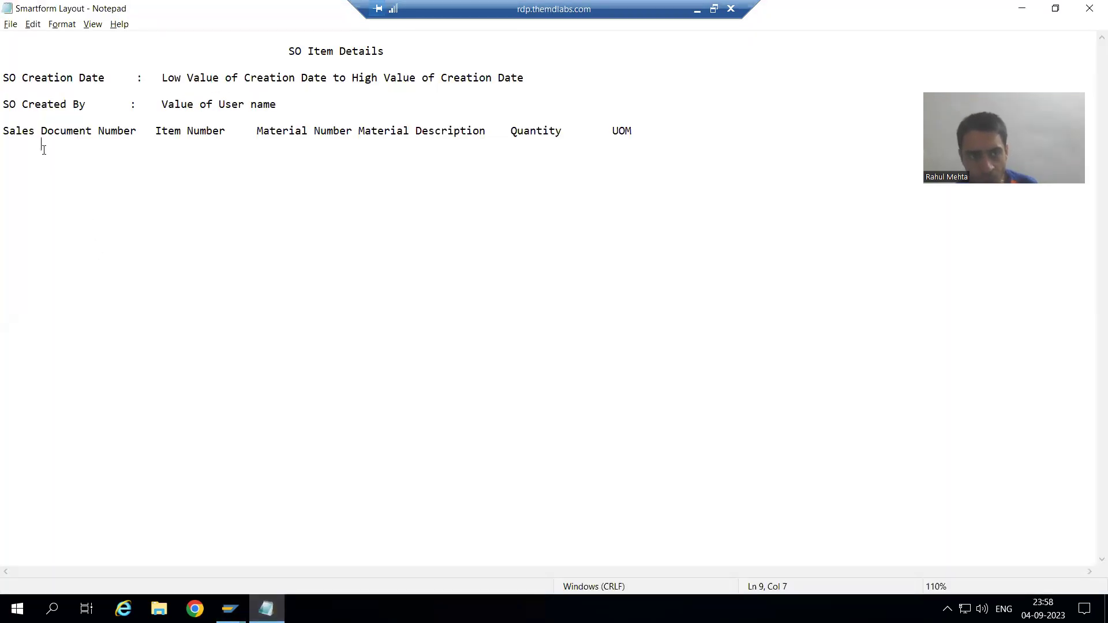
pyautogui.moveTo(85, 141); pyautogui.dragTo(2, 131)
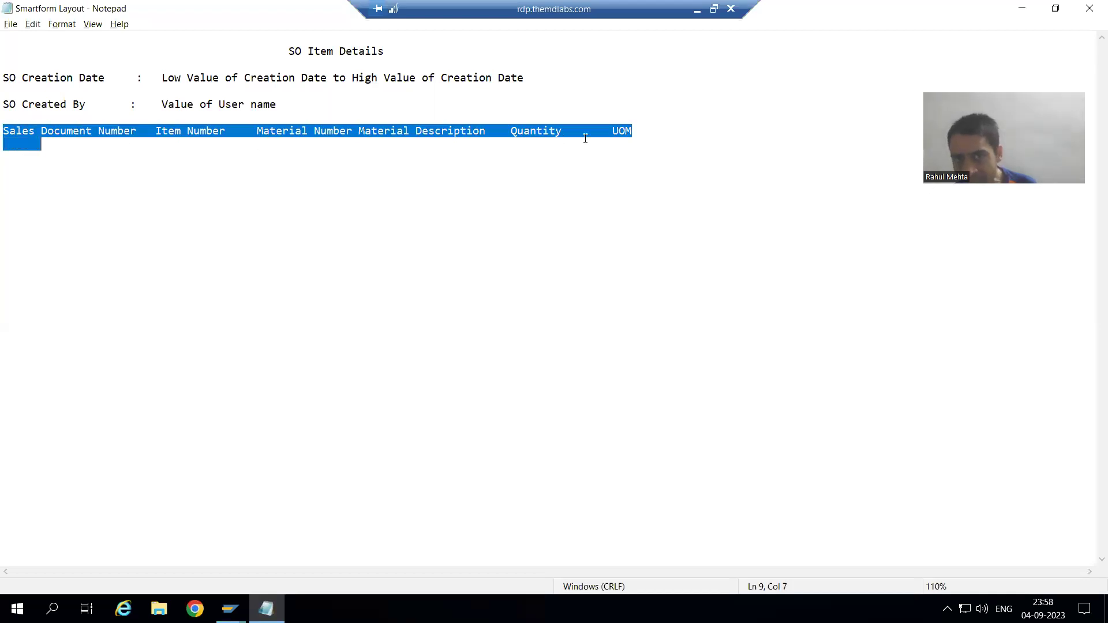
pyautogui.keyDown('shift'); pyautogui.click(619, 132); pyautogui.keyUp('shift')
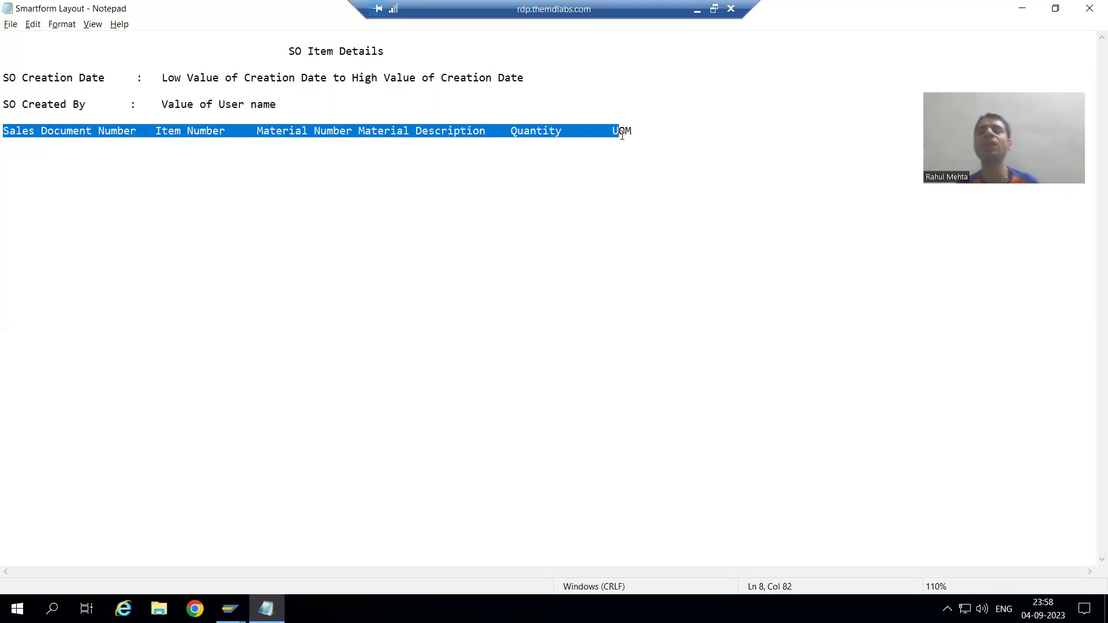